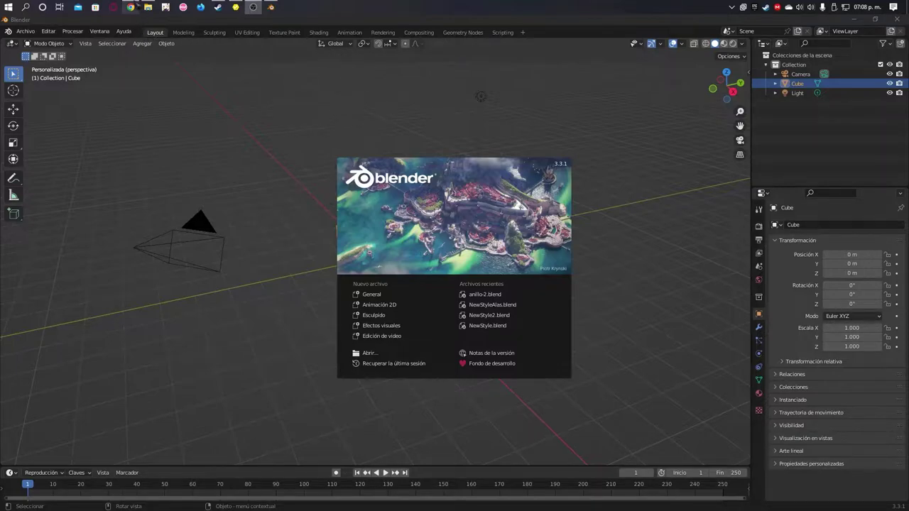
Step: Search Chrome for 'vrm addon blender' and open the vrm-addon-for-blender.info site
left_click(131, 8)
left_click(333, 45)
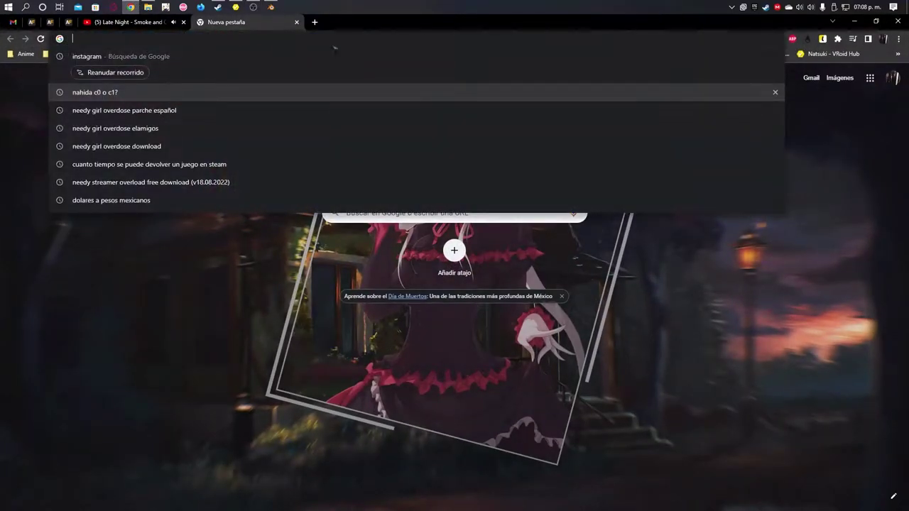
type("VRM")
key("Down")
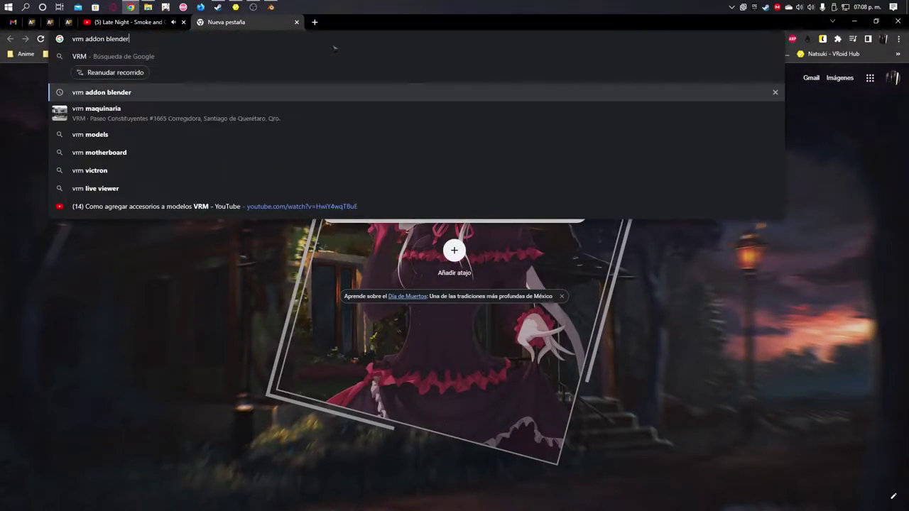
key("Return")
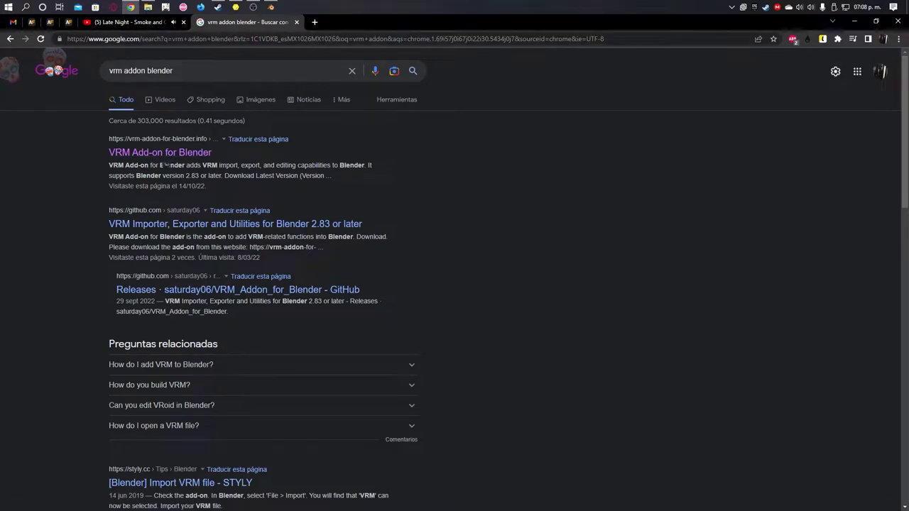
left_click(168, 153)
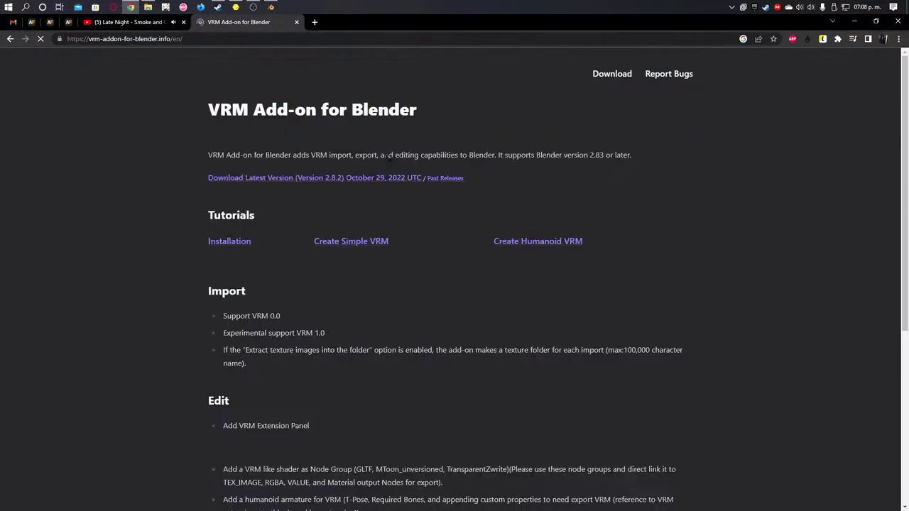
Step: Download the latest VRM add-on release, version 2.8.2, from the site
scroll(637, 246, "down", 1)
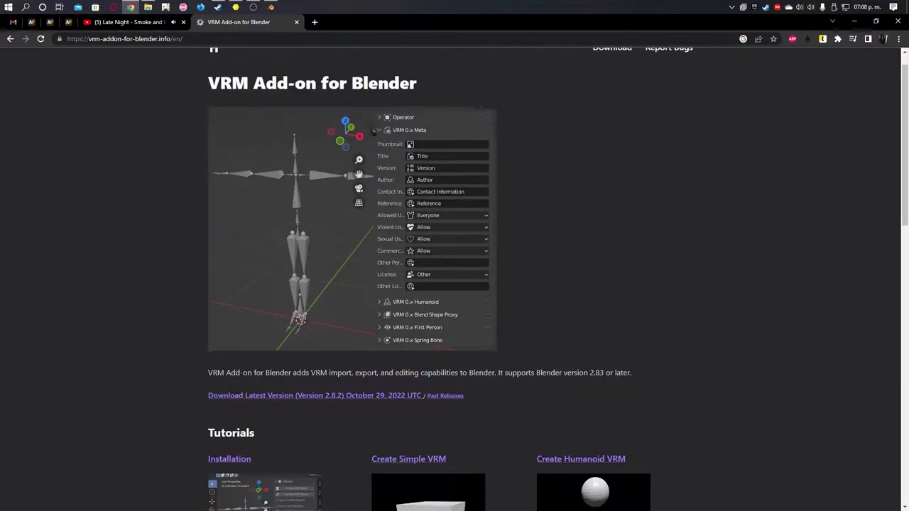
scroll(556, 228, "up", 1)
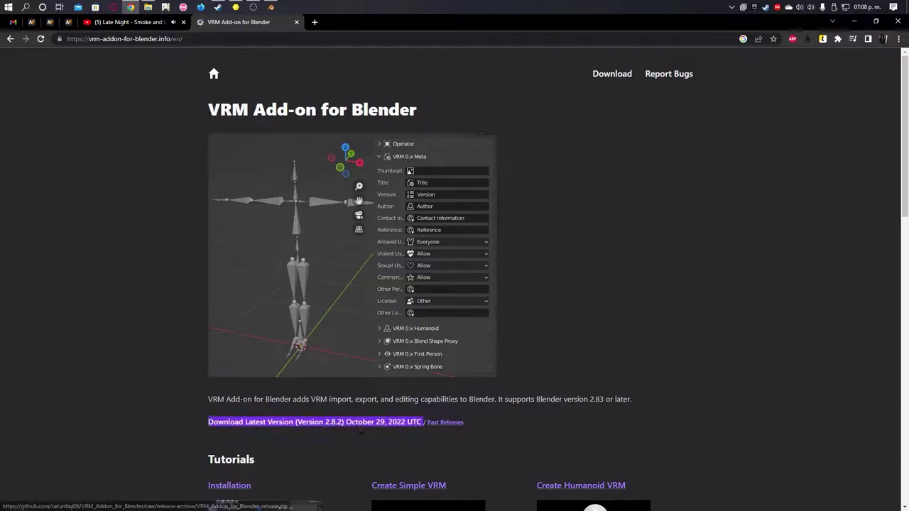
left_click(361, 423)
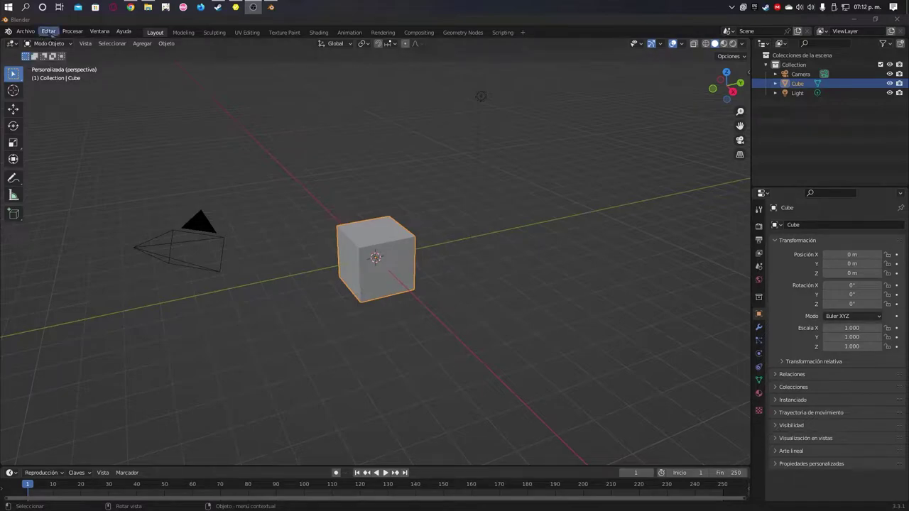
Step: Install the add-on from VRM_Addon_for_Blender-release.zip in Blender's Preferences
left_click(48, 31)
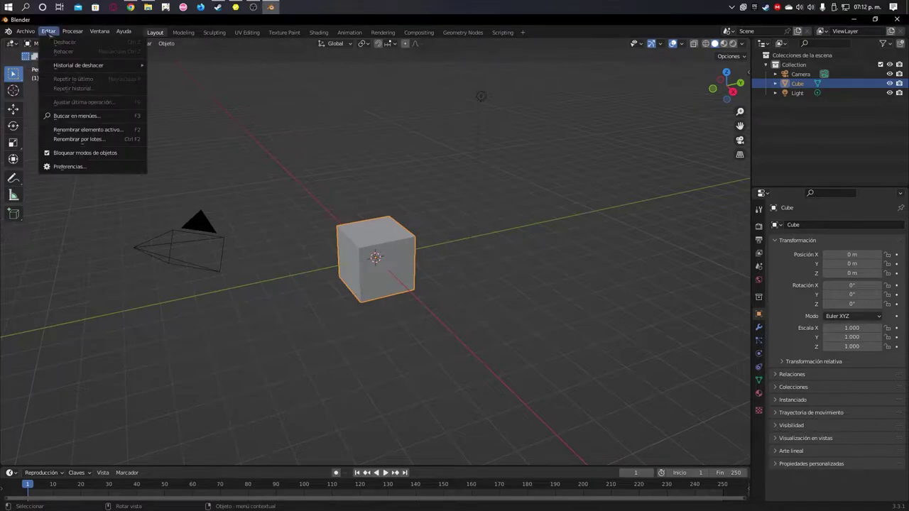
left_click(64, 167)
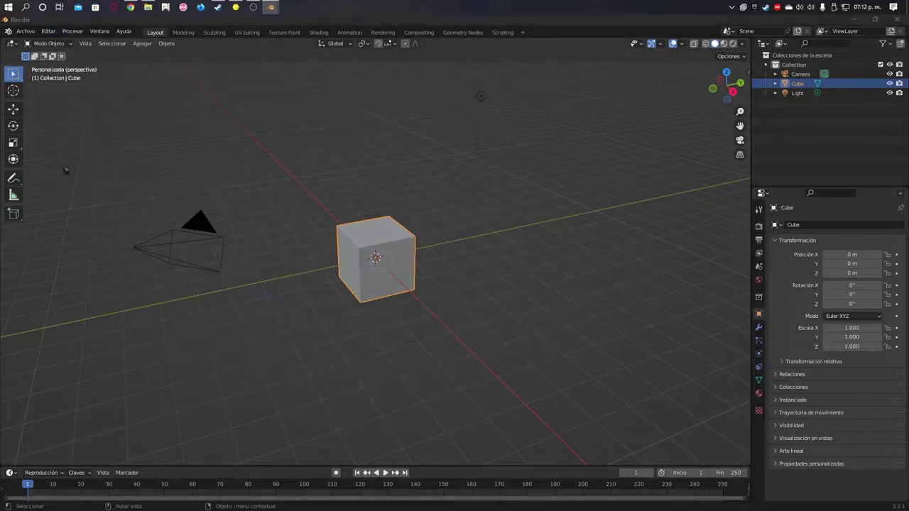
mouse_move(206, 37)
left_mouse_down()
mouse_move(523, 107)
mouse_move(548, 152)
left_mouse_up()
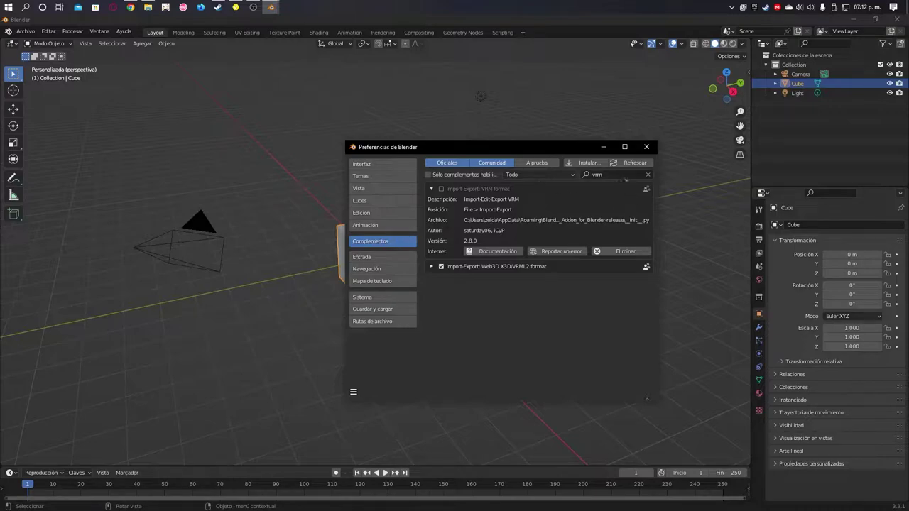
left_click(648, 174)
left_click(584, 163)
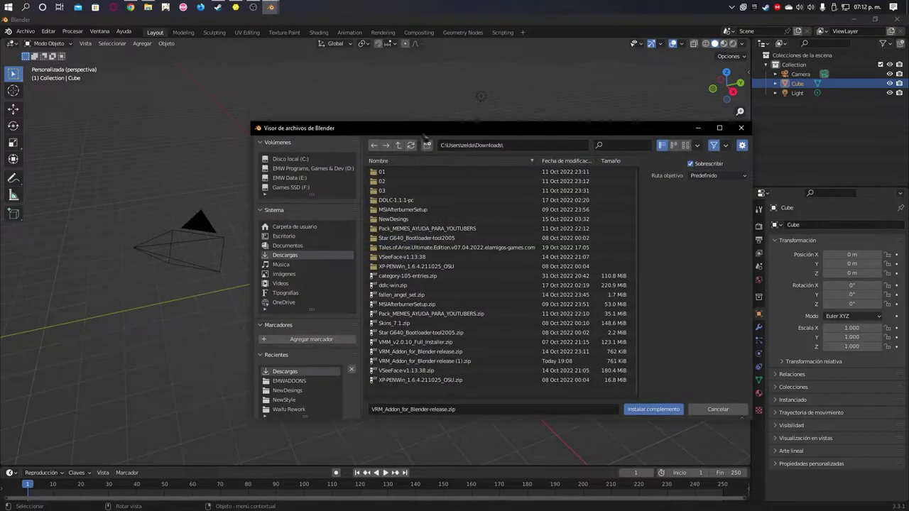
left_click_drag(423, 131, 312, 115)
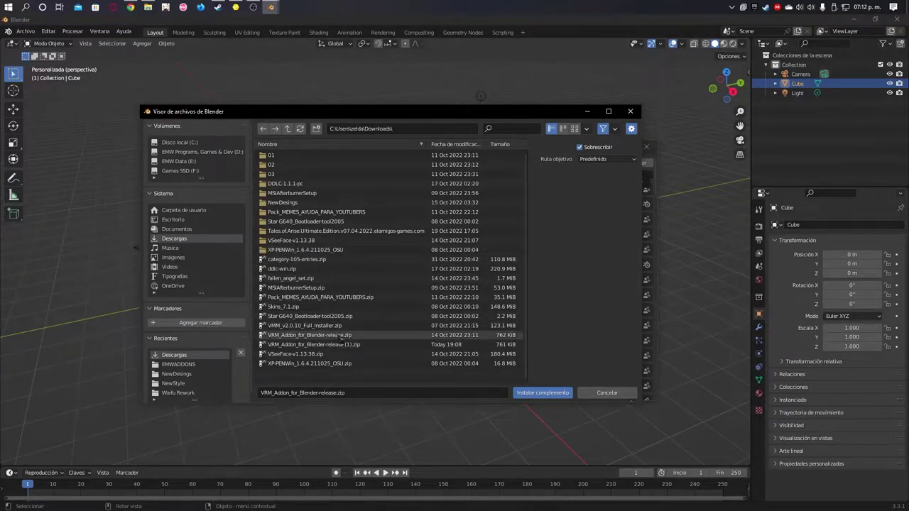
left_click(317, 334)
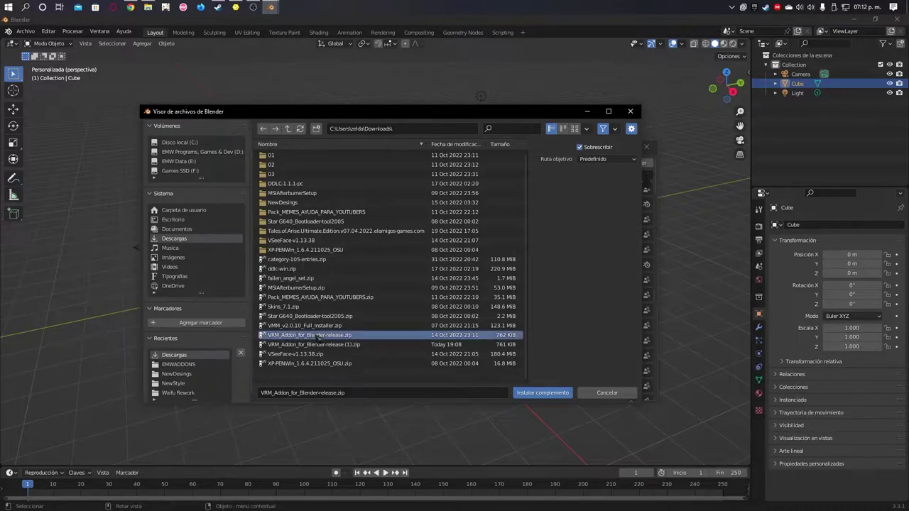
double_click(317, 334)
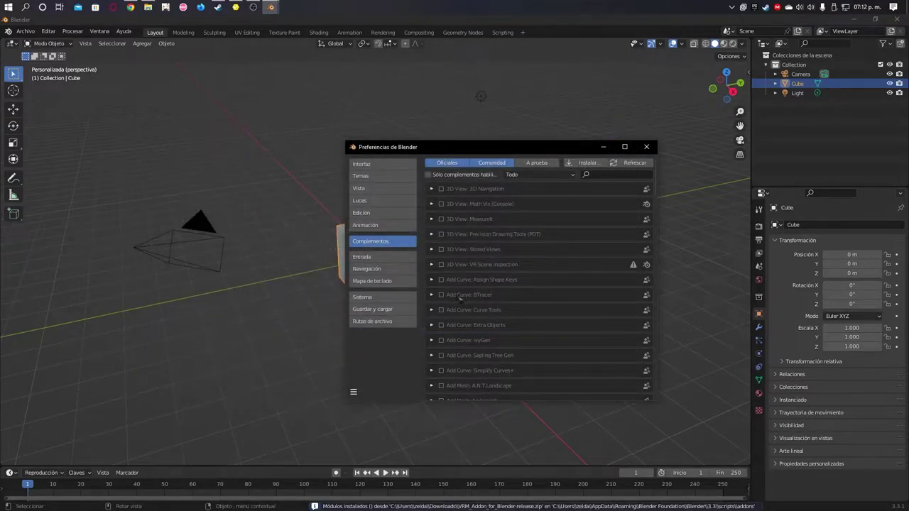
Step: Filter the add-ons by 'vrm', enable Import-Export: VRM format, and close Preferences
left_click(599, 176)
type("vr")
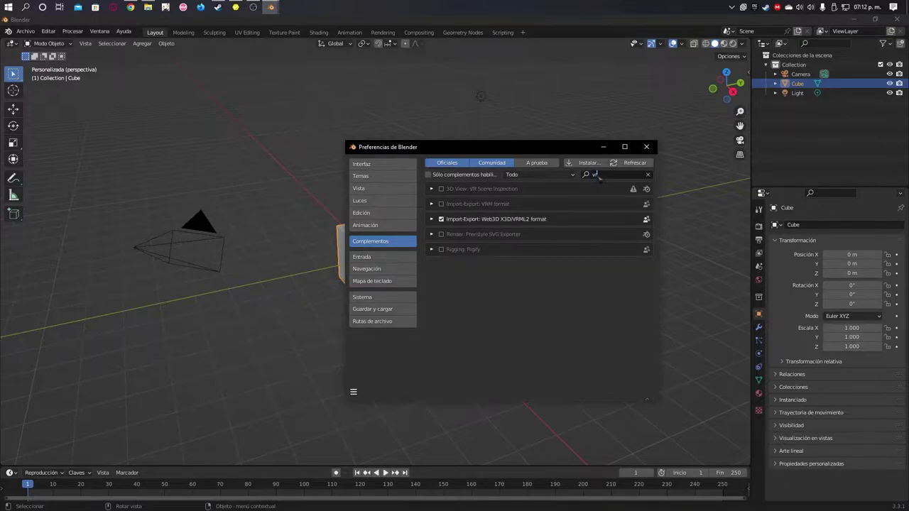
type("m")
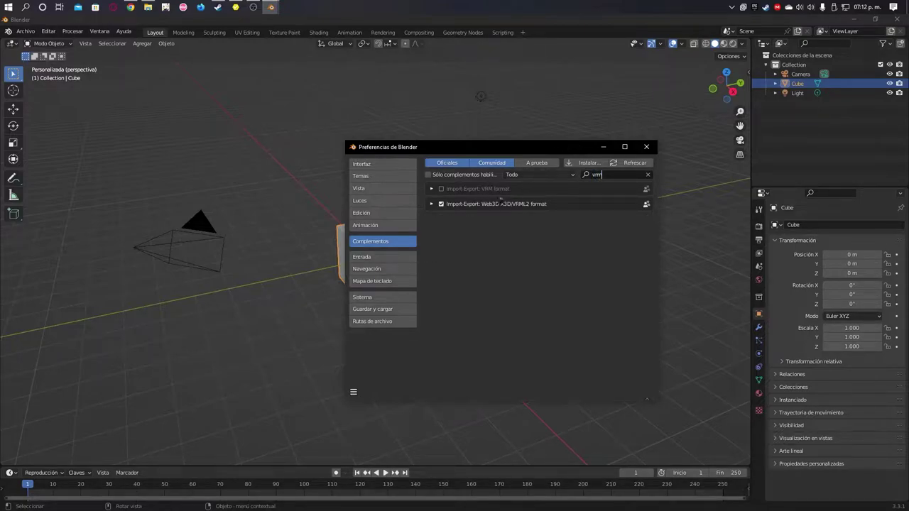
key("Return")
left_click(432, 188)
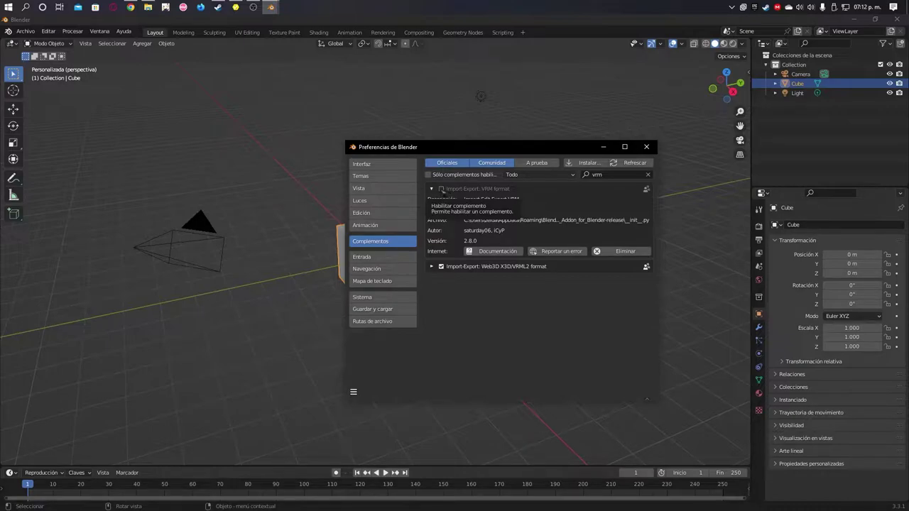
left_click(441, 189)
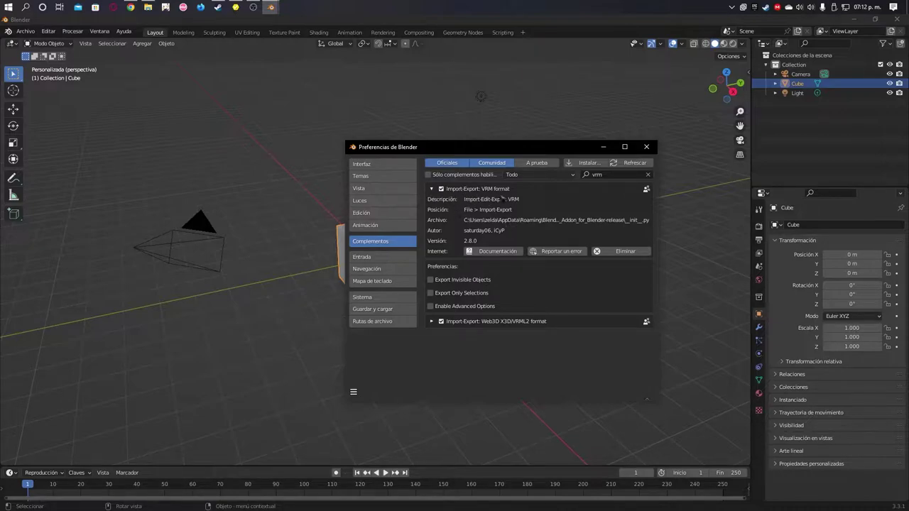
left_click(647, 147)
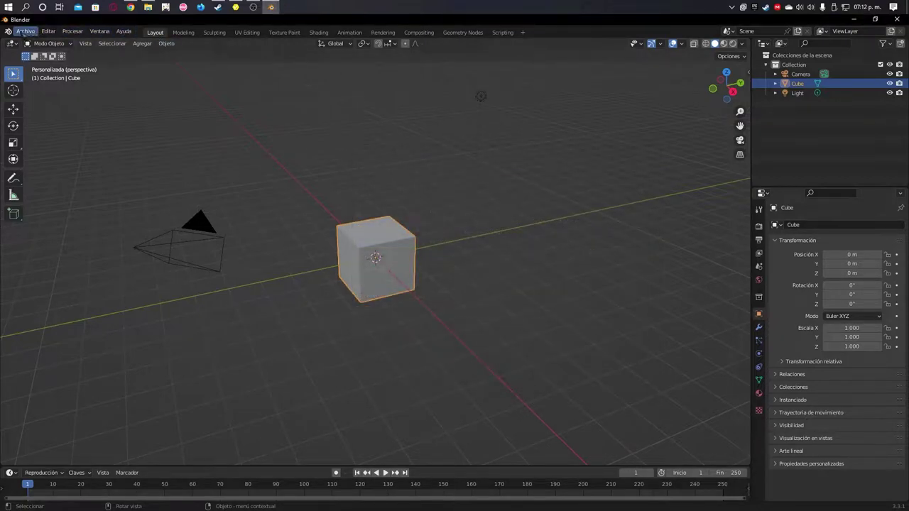
Step: Restart Blender and delete the default camera, cube and light together
left_click(23, 34)
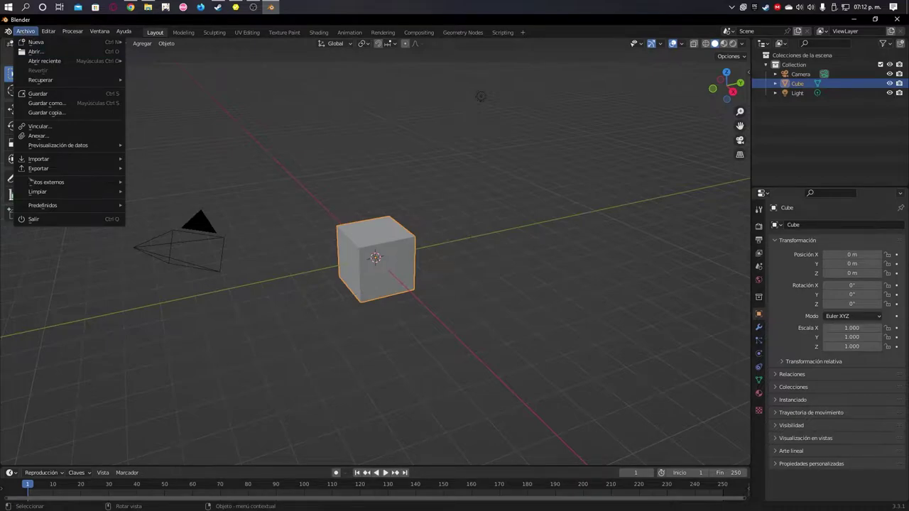
left_click(34, 218)
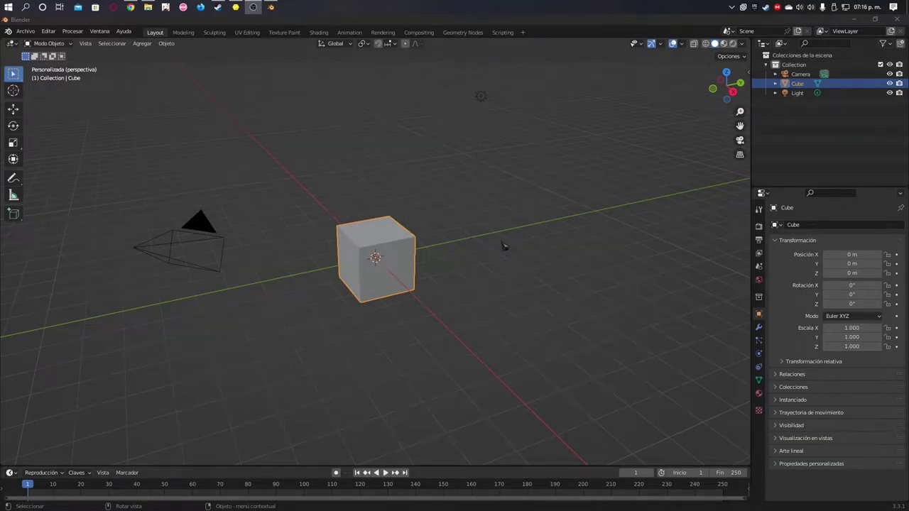
left_click(608, 394)
left_click_drag(630, 387, 40, 68)
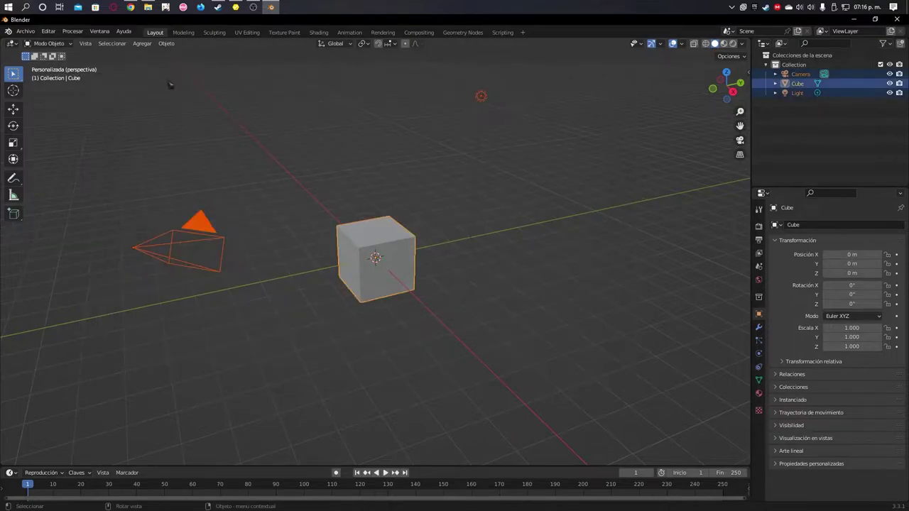
key("Delete")
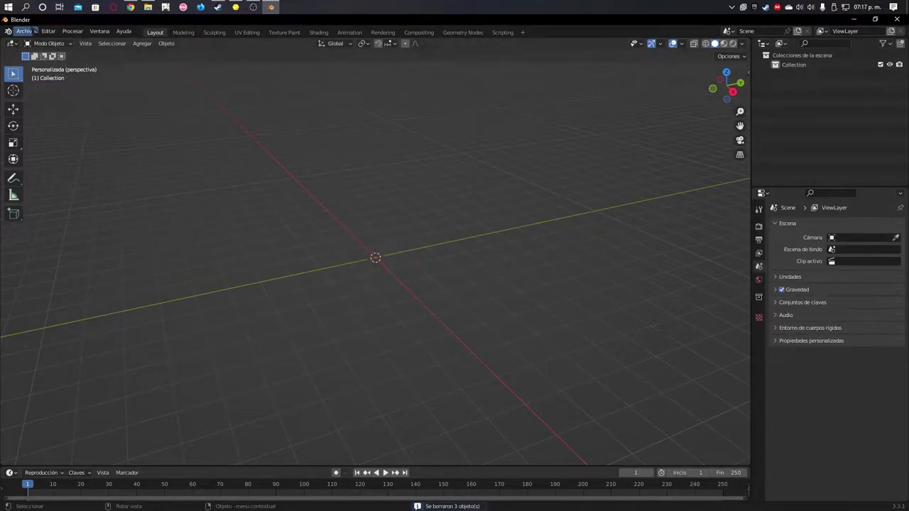
left_click(34, 32)
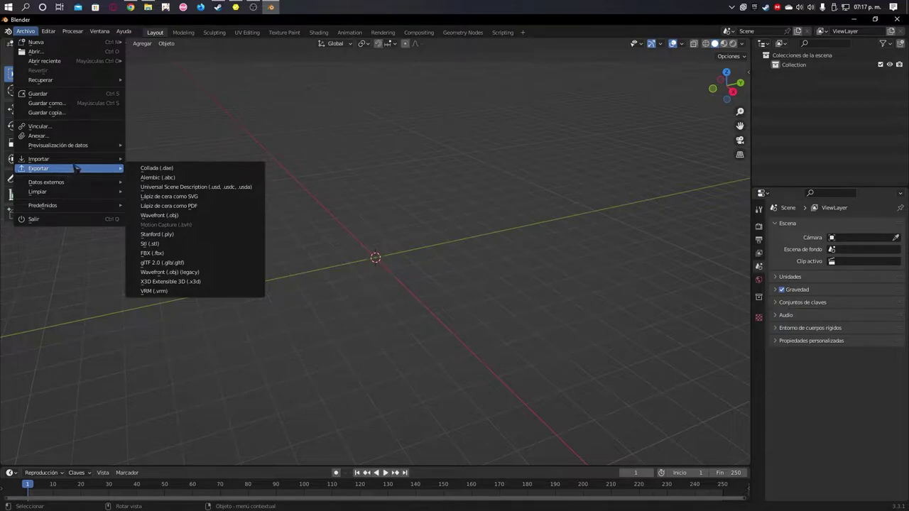
Step: Import EMW_WAIFU_WITCH_CHRISTMAS.vrm from the Descargas folder as a VRM file
mouse_move(39, 158)
left_click(172, 291)
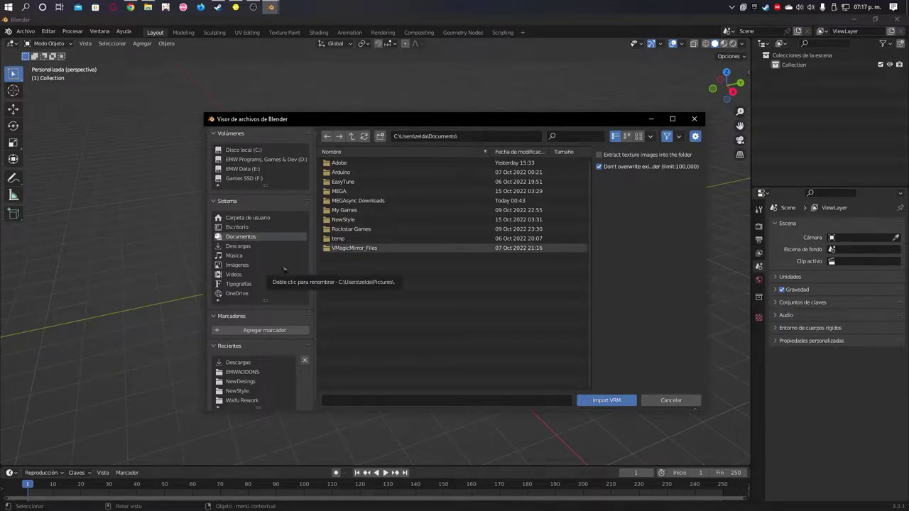
left_click(252, 247)
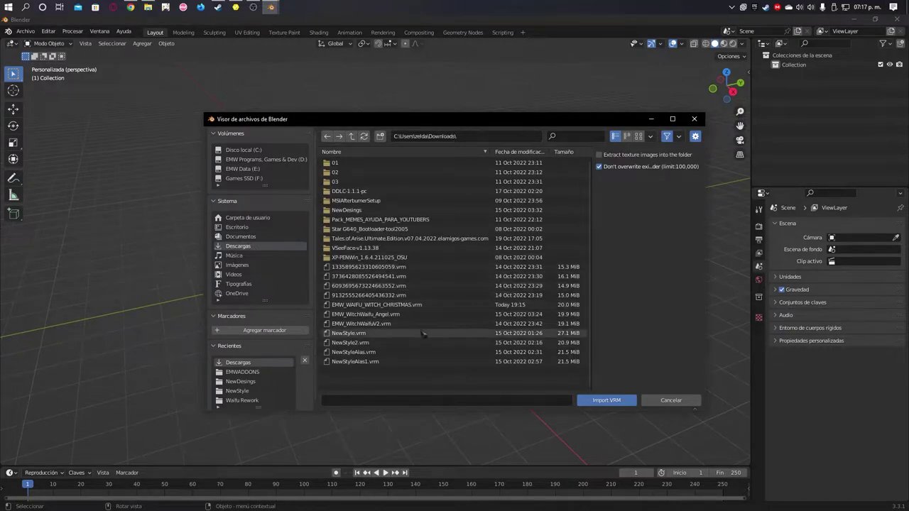
double_click(348, 306)
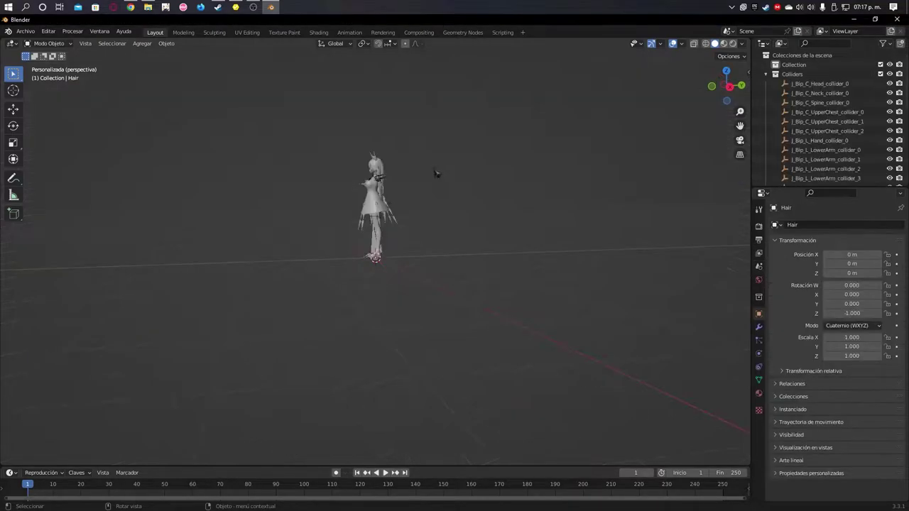
mouse_move(437, 183)
middle_mouse_down()
mouse_move(456, 251)
mouse_move(528, 264)
mouse_move(493, 252)
middle_mouse_up()
scroll(493, 251, "up", 3)
scroll(495, 295, "up", 3)
middle_click_drag(495, 295, 426, 152, "shift")
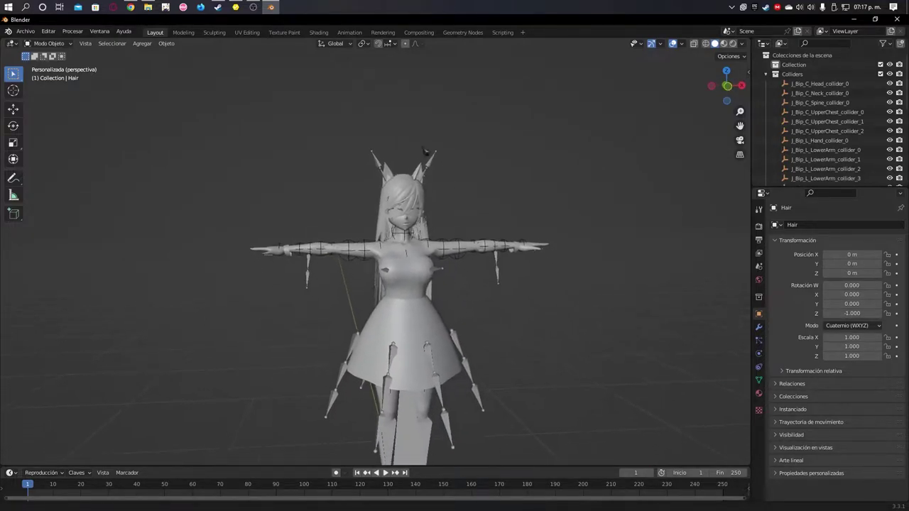
scroll(403, 291, "down", 2)
mouse_move(403, 291)
middle_mouse_down("shift")
mouse_move(421, 140)
mouse_move(483, 211)
middle_mouse_up("shift")
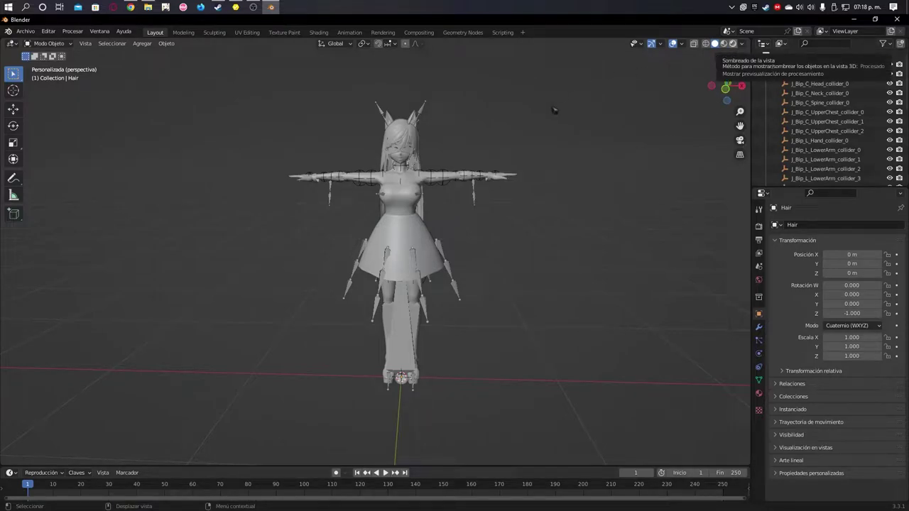
Step: Switch the viewport to Rendered shading and view the avatar from the front
key("z")
key("8")
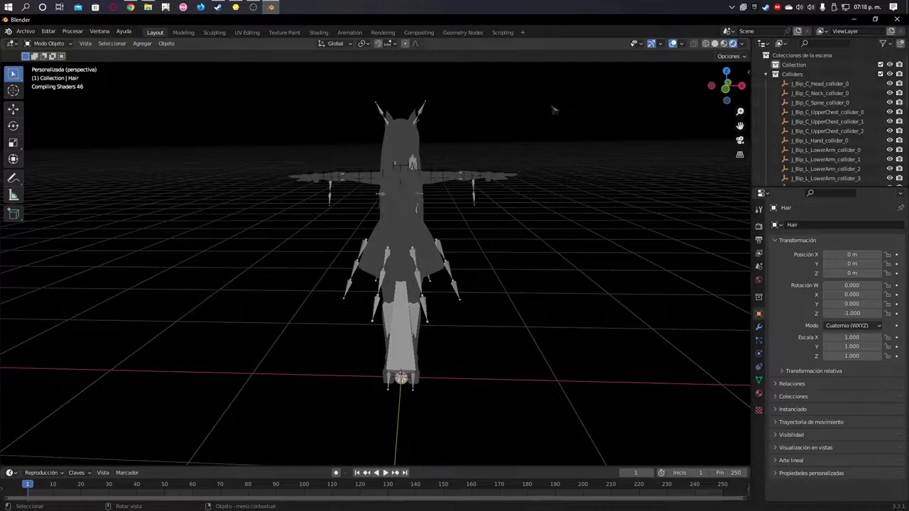
key("KP_1")
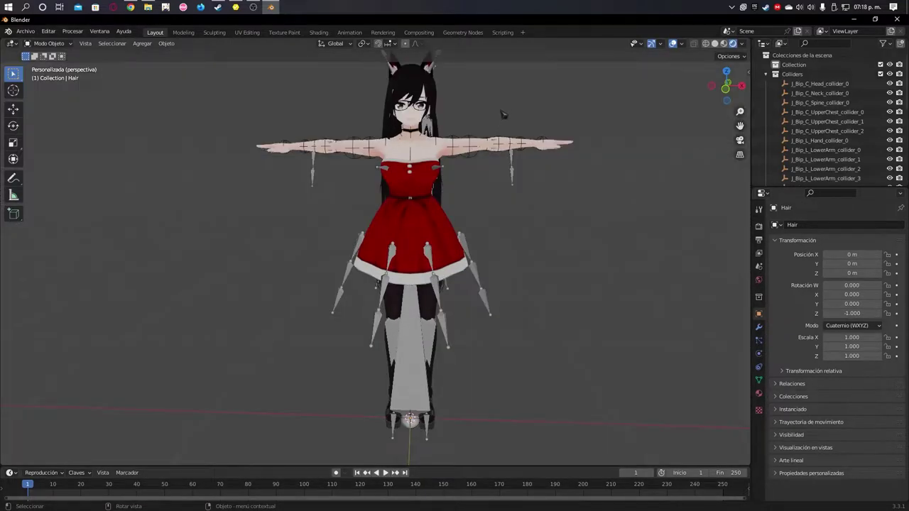
mouse_move(502, 119)
middle_mouse_down()
mouse_move(495, 194)
mouse_move(487, 179)
mouse_move(596, 172)
mouse_move(513, 190)
mouse_move(523, 178)
middle_mouse_up()
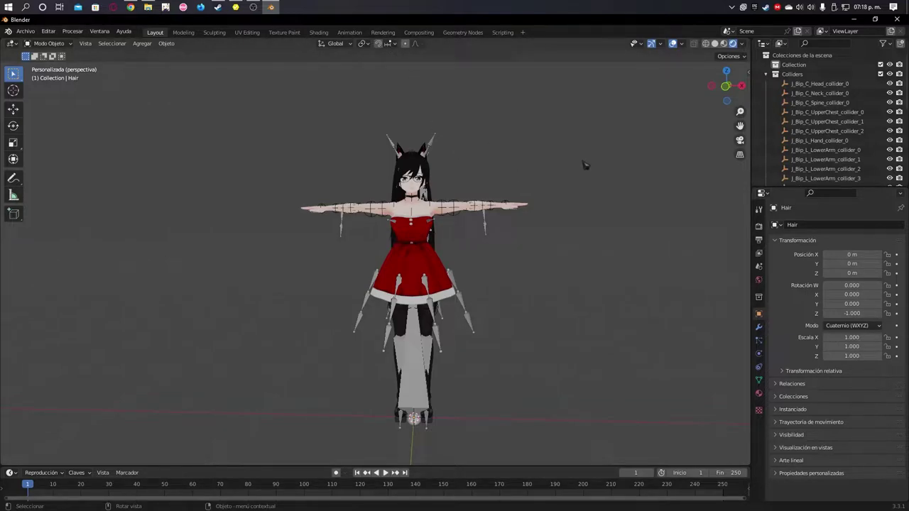
key("a")
key("alt+a")
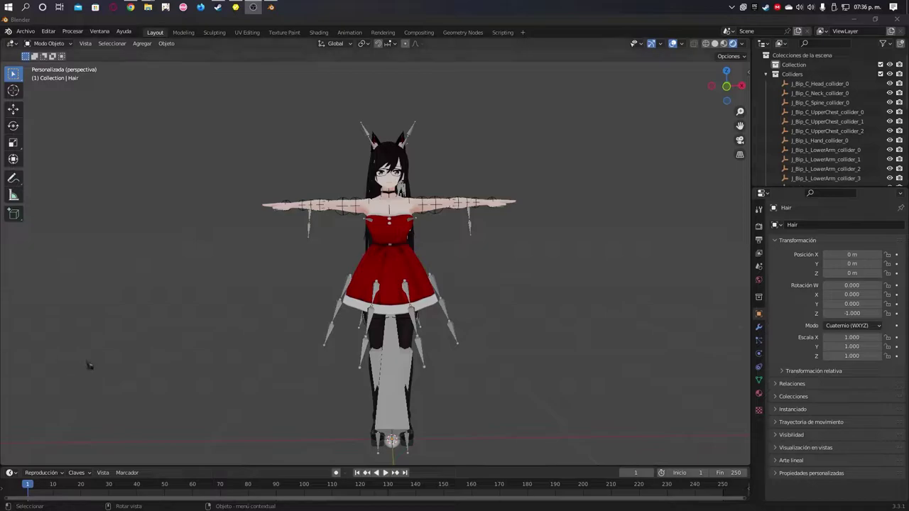
key("alt+Tab")
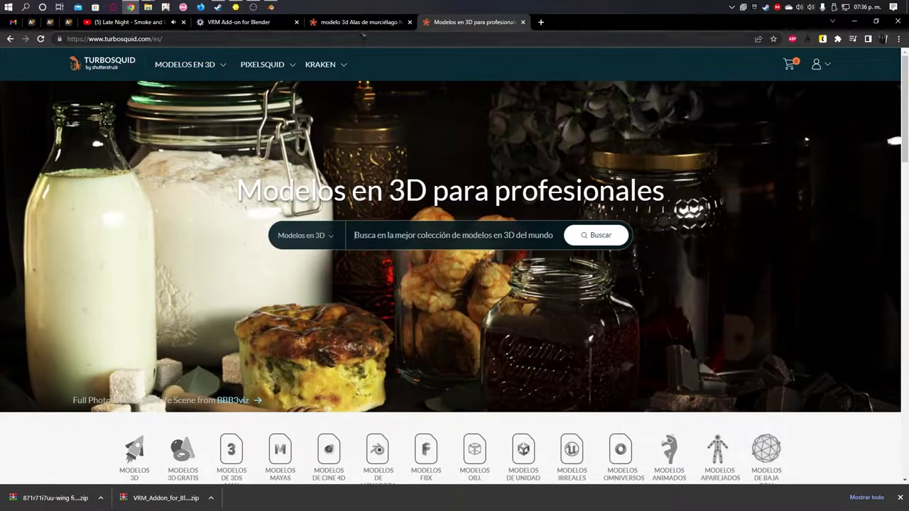
Step: Download WingsRender1.blend and Wing_PNG.zip from TurboSquid's free bat wings model page
key("ctrl+shift+Tab")
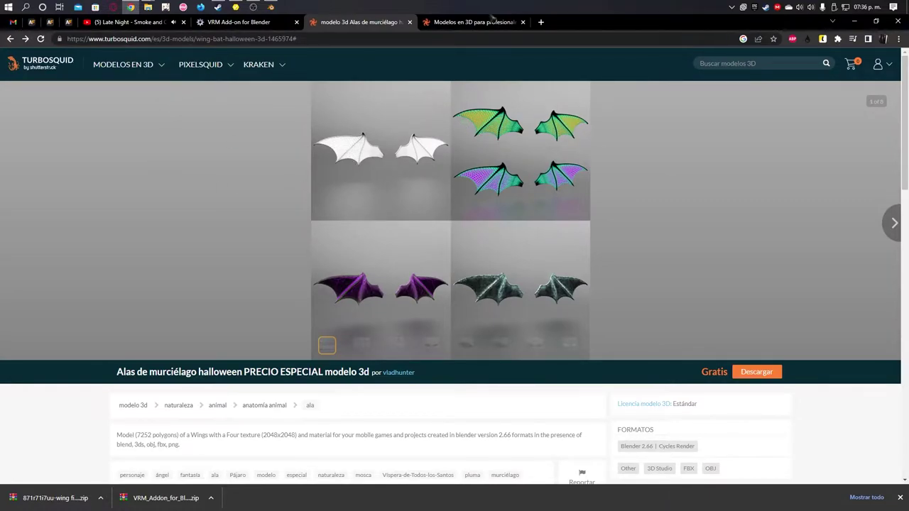
left_click(474, 22)
left_click(413, 23)
left_click(747, 373)
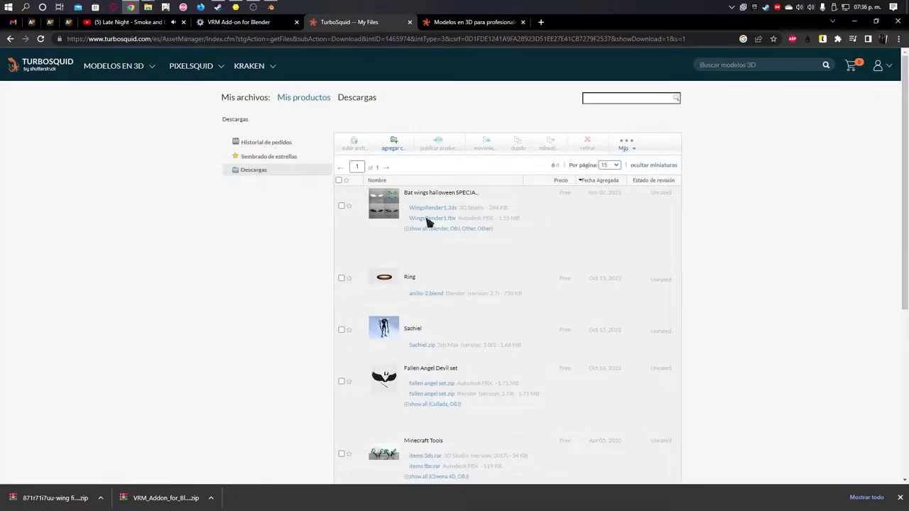
left_click(415, 231)
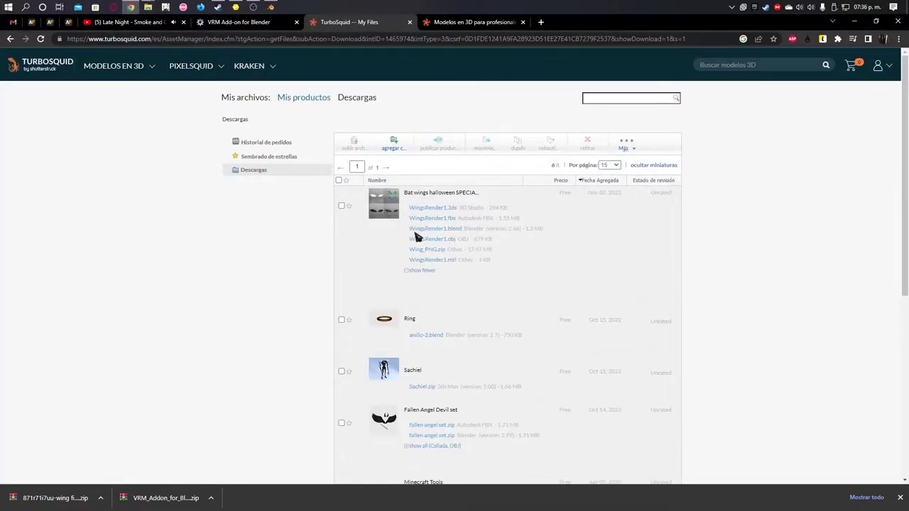
left_click(457, 229)
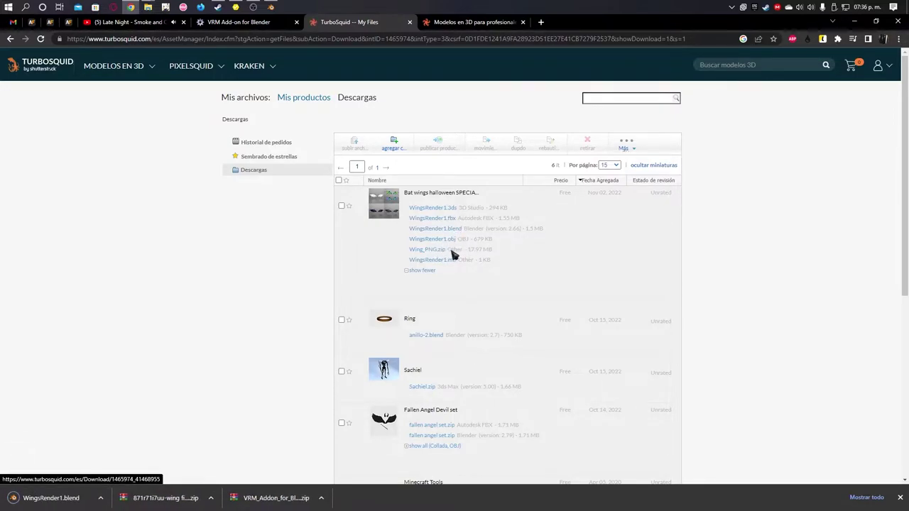
left_click(431, 249)
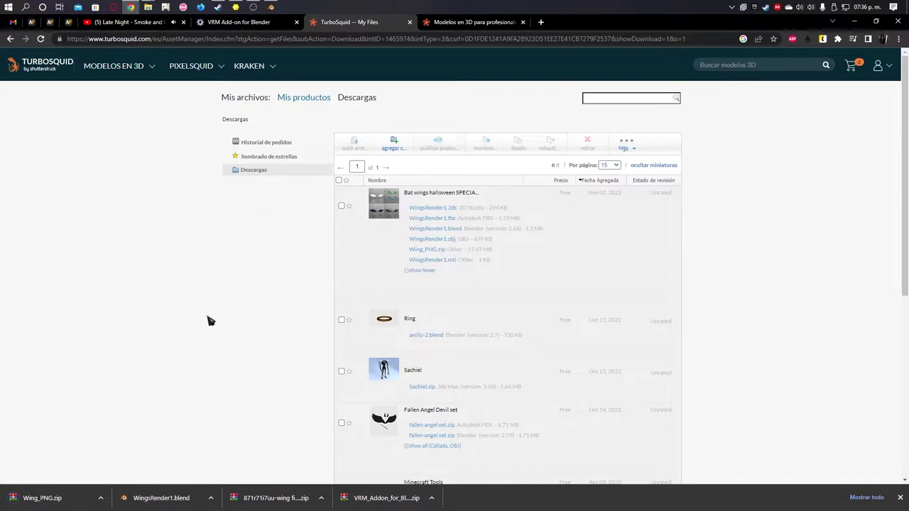
Step: Extract Wing_PNG.zip in Descargas into a Wing_PNG folder with four wing textures
right_click(71, 500)
left_click(99, 472)
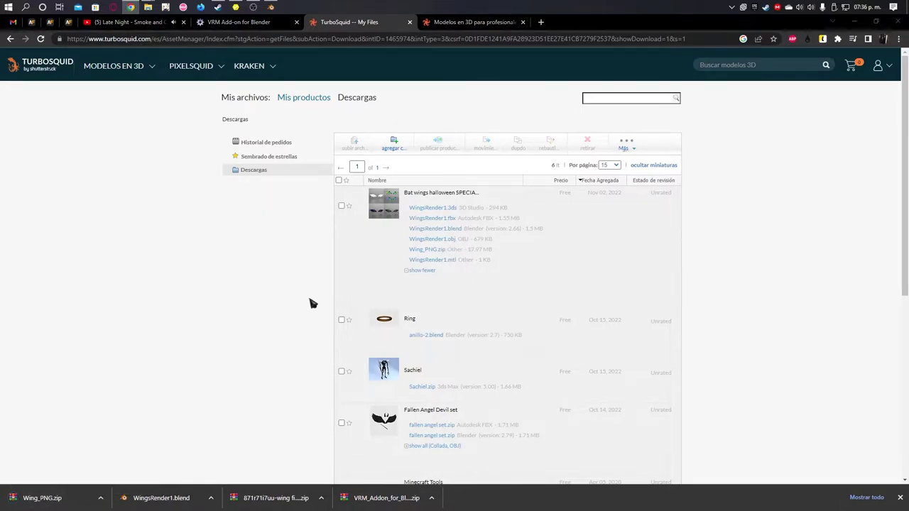
right_click(427, 277)
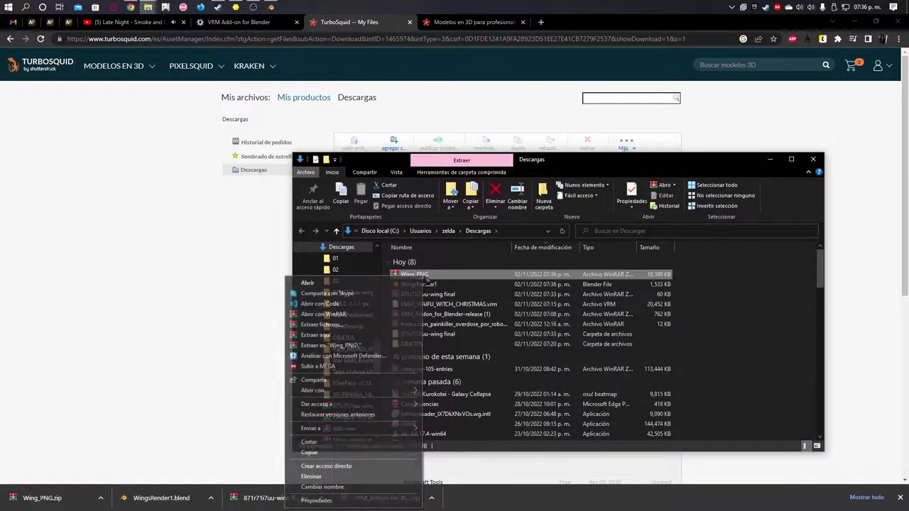
left_click(357, 350)
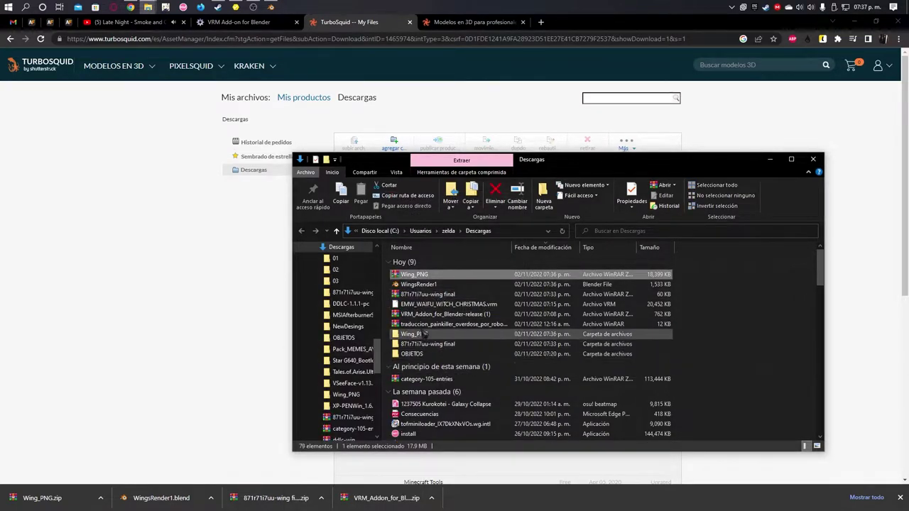
double_click(419, 334)
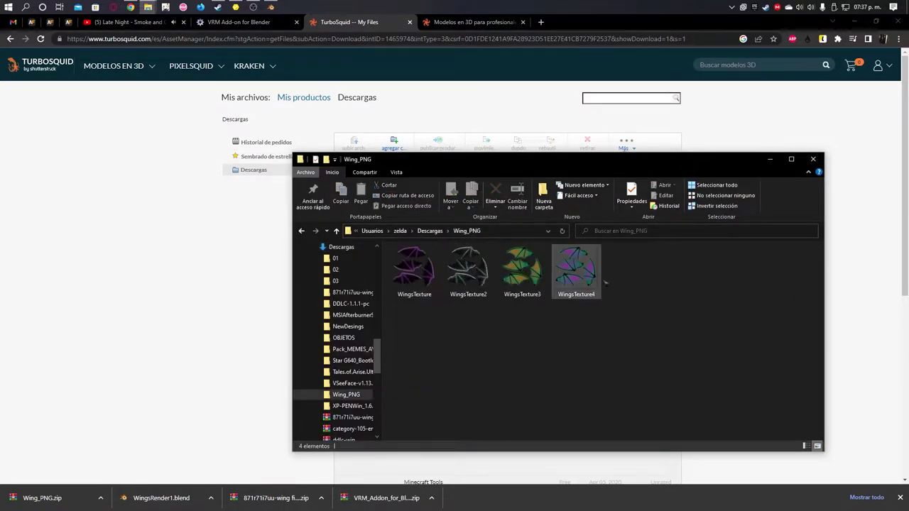
left_click(430, 231)
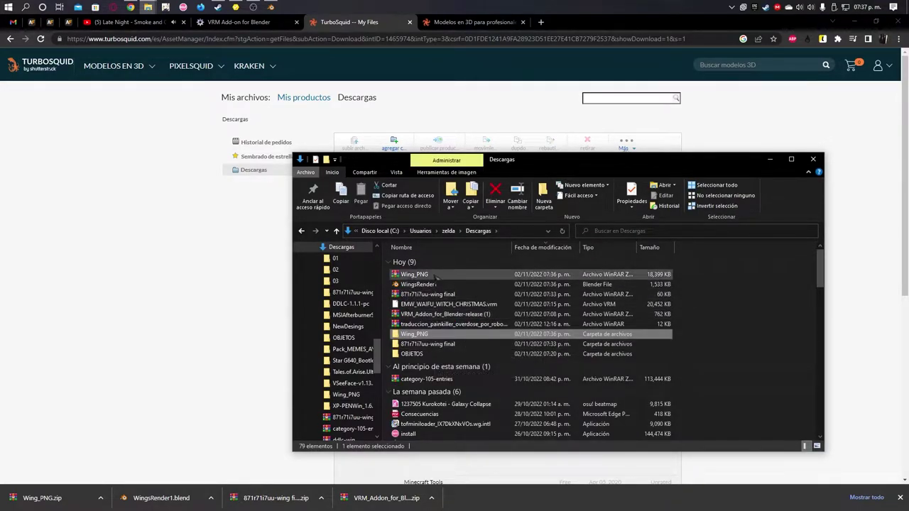
left_click(247, 261)
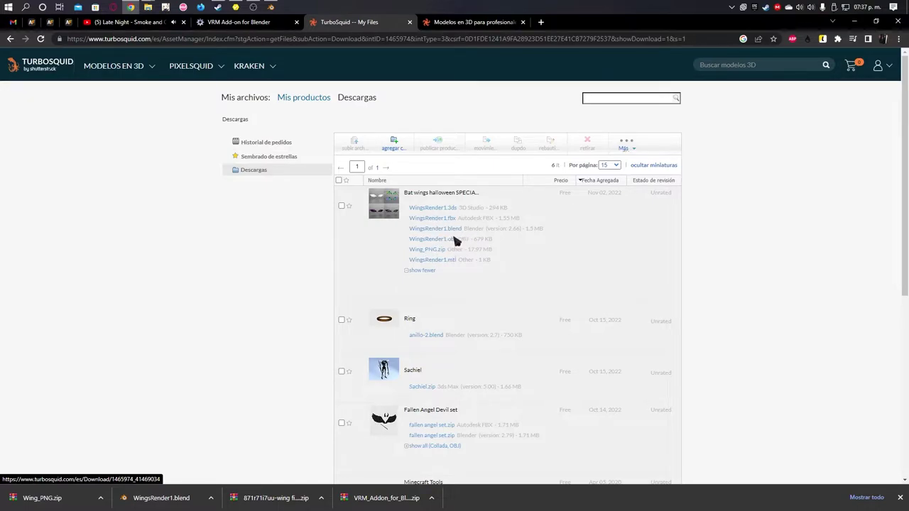
Step: Open WingsRender1.blend and look over the bat wings across its workspaces
left_click(176, 501)
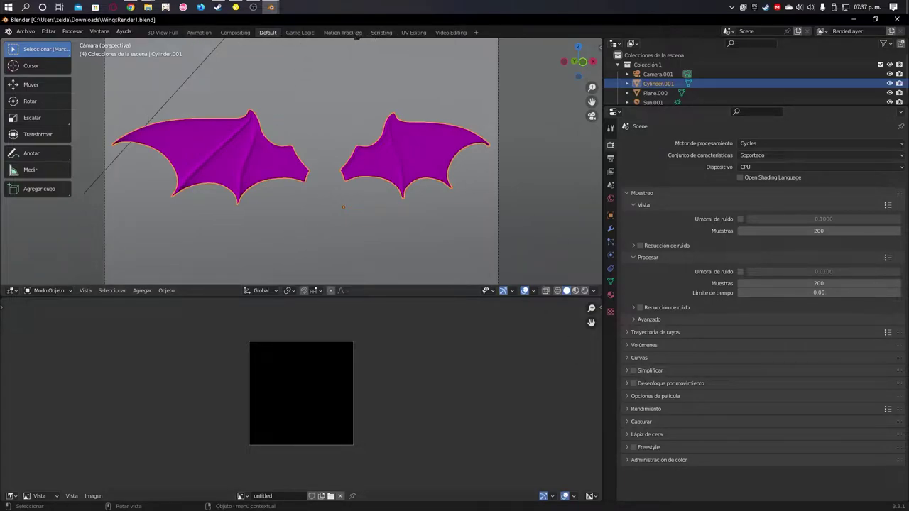
left_click(382, 32)
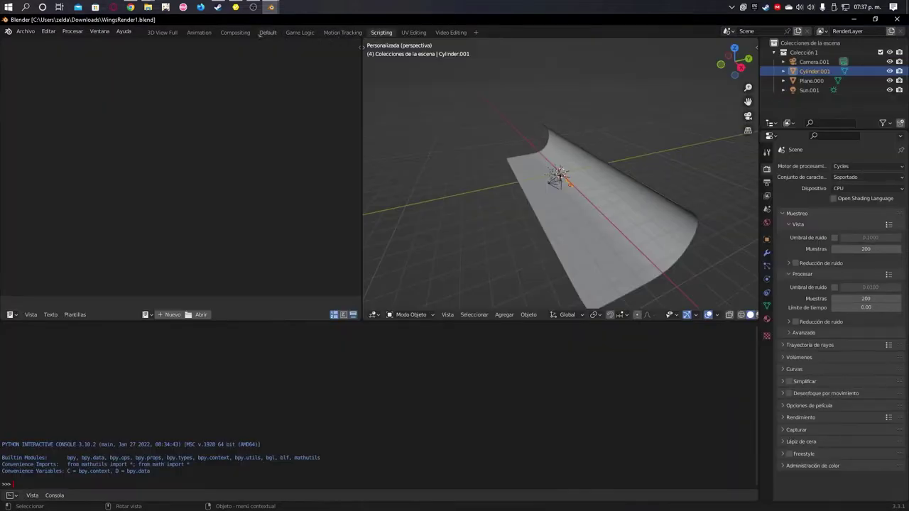
left_click(168, 33)
middle_click_drag(234, 58, 604, 339)
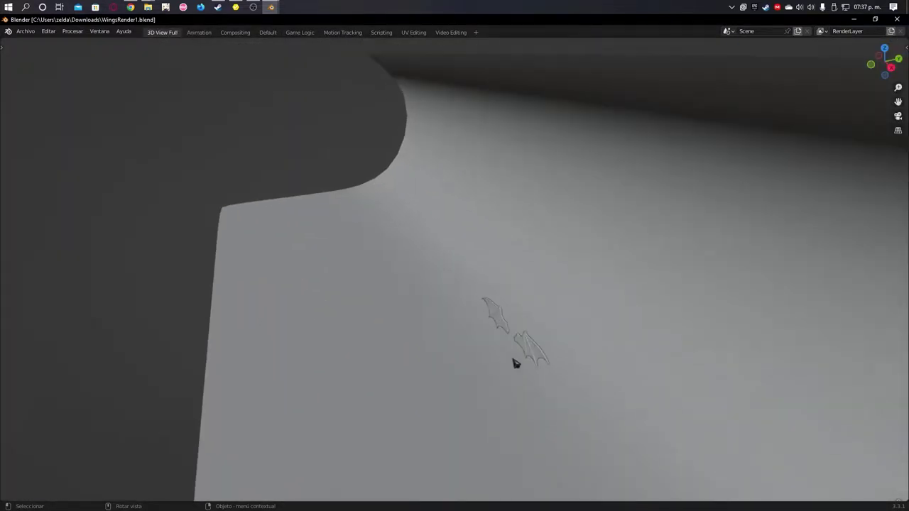
scroll(473, 393, "down", 2)
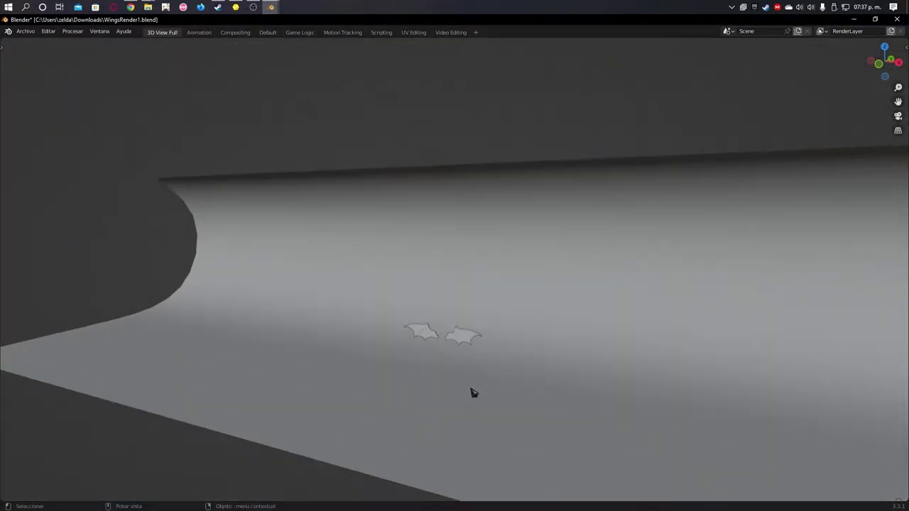
left_click(198, 33)
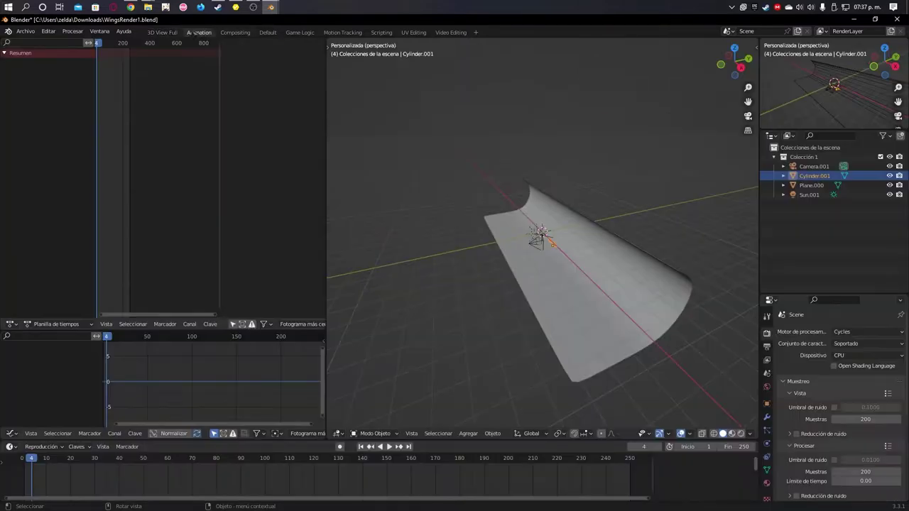
left_click(234, 33)
left_click(26, 32)
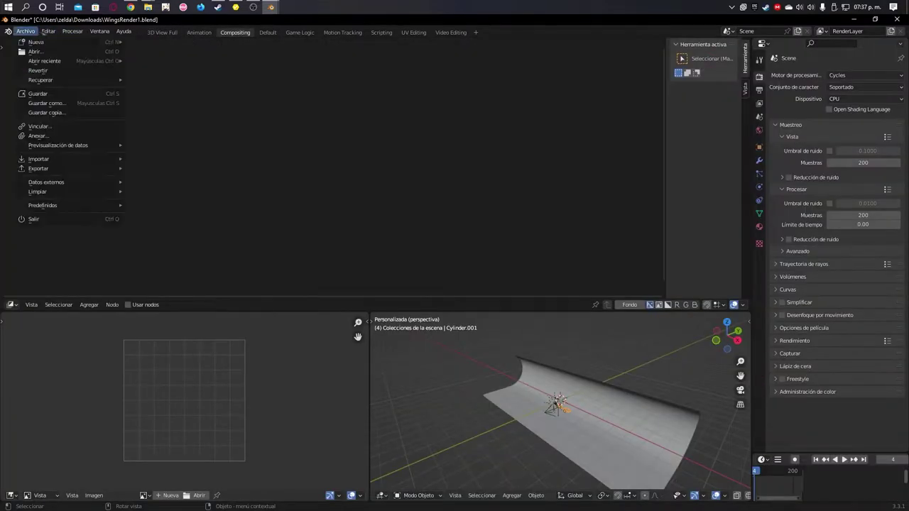
left_click(48, 31)
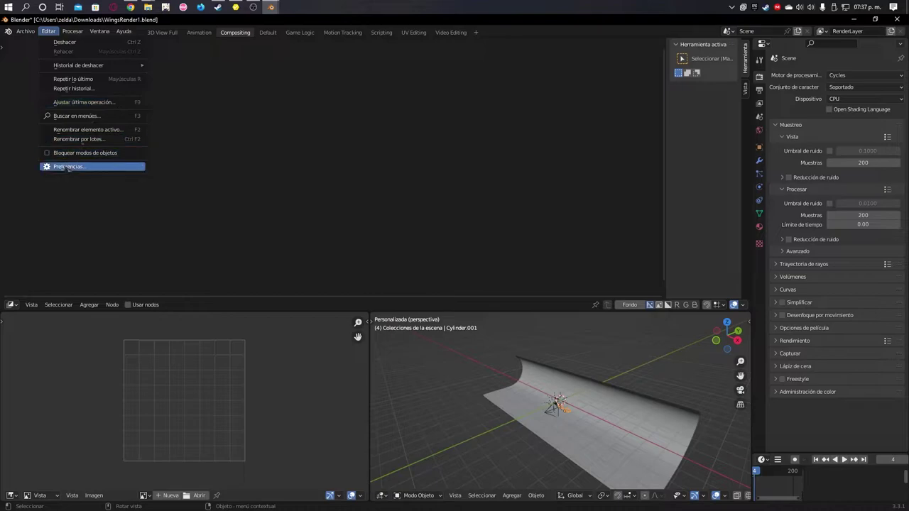
left_click(267, 32)
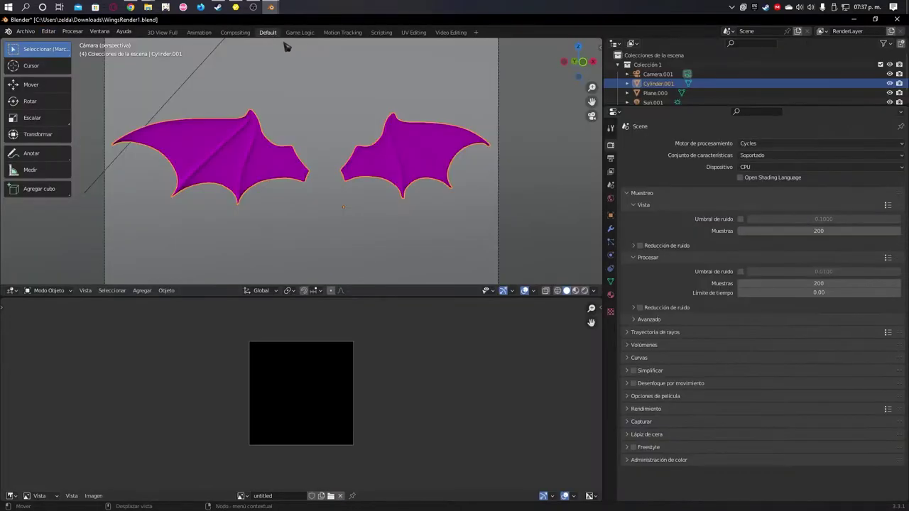
Step: Copy the Cylinder.001 wings object from the Outliner
right_click(656, 84)
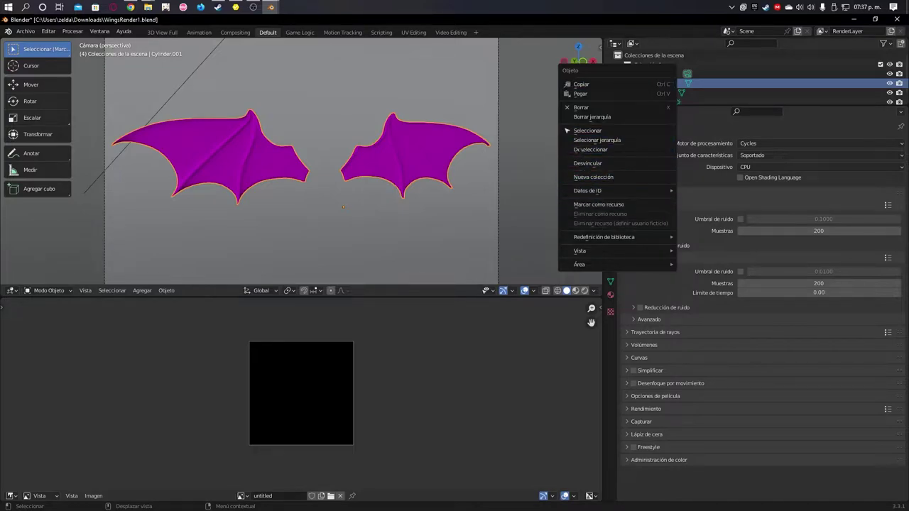
left_click(668, 83)
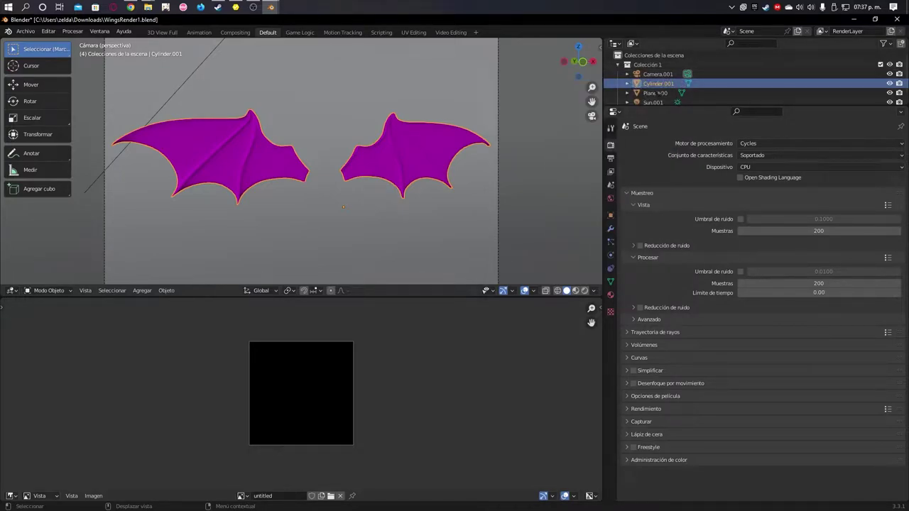
left_click(25, 31)
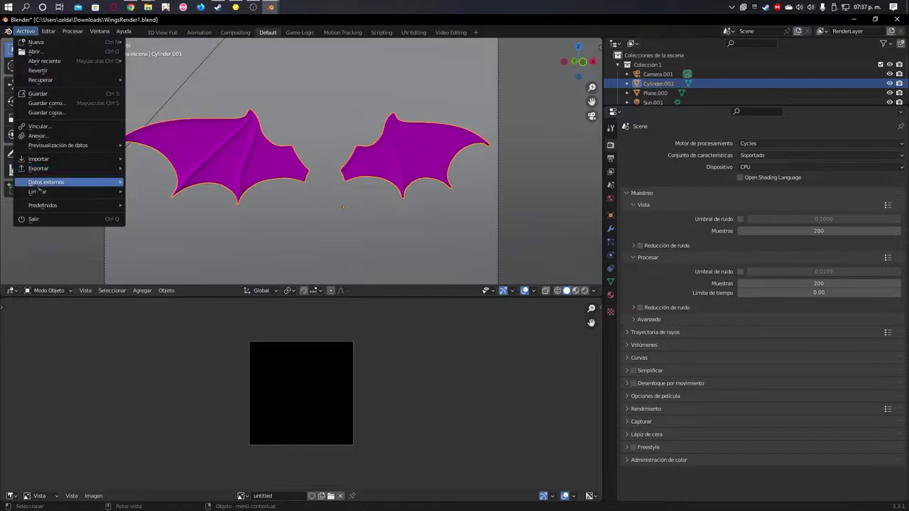
mouse_move(43, 169)
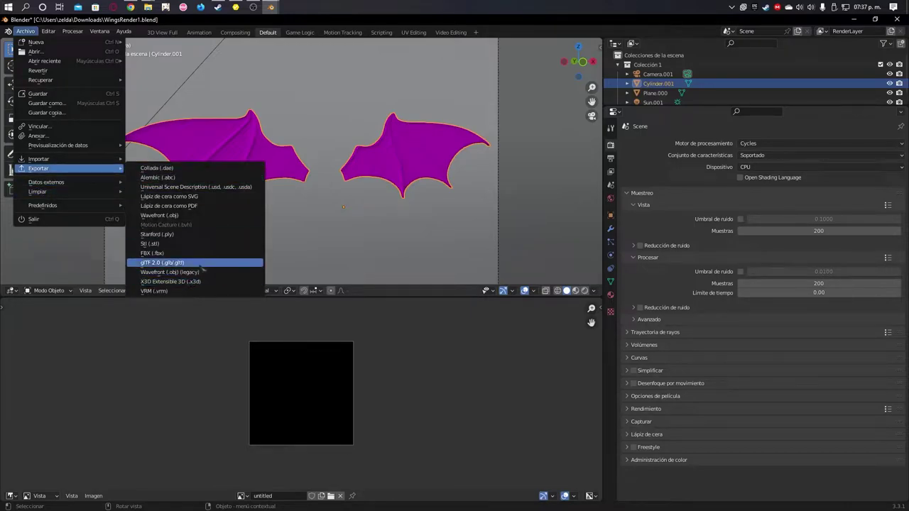
Step: Export the wings as WingsRender1.obj into the OBJETOS folder
left_click(190, 216)
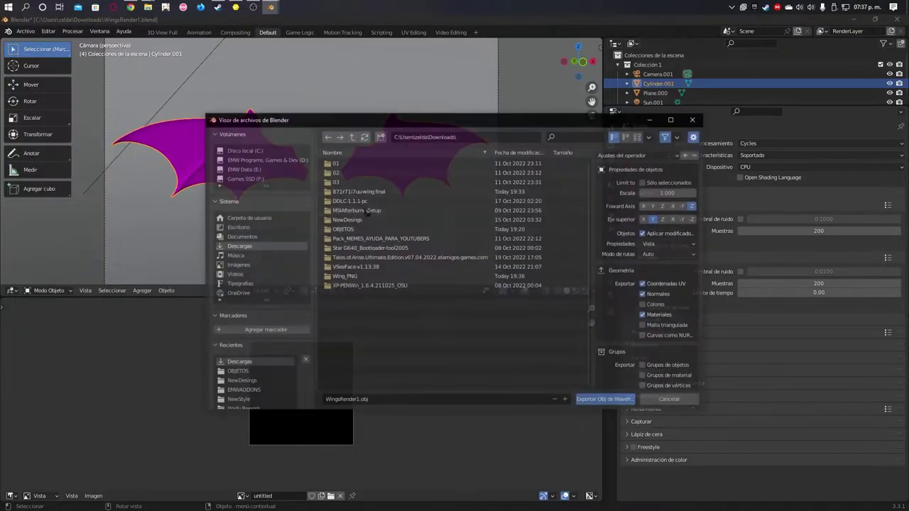
left_click(358, 229)
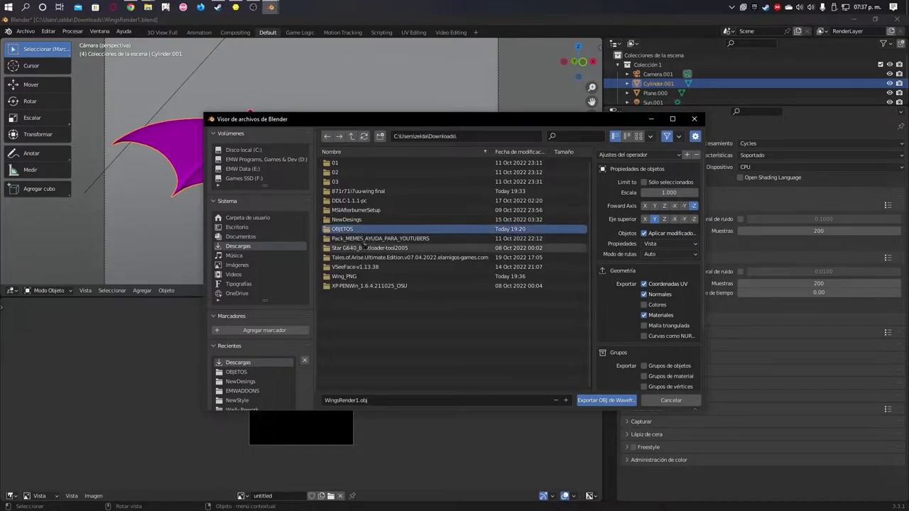
left_click(345, 401)
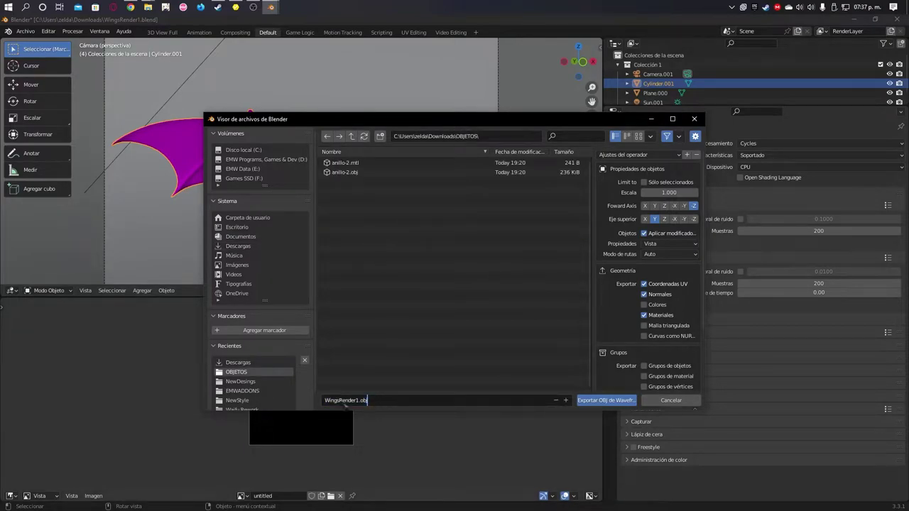
left_click(611, 400)
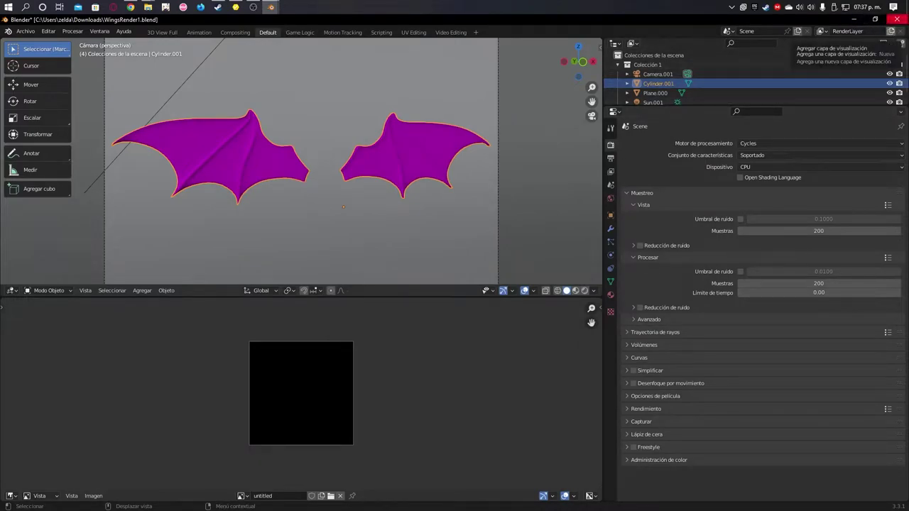
Step: Close the wings file without saving and return to the avatar scene
left_click(897, 20)
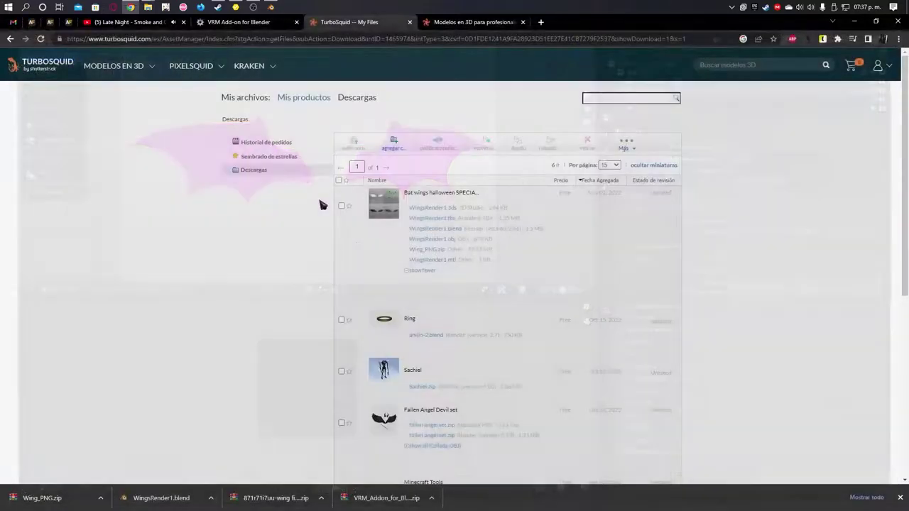
left_click(472, 285)
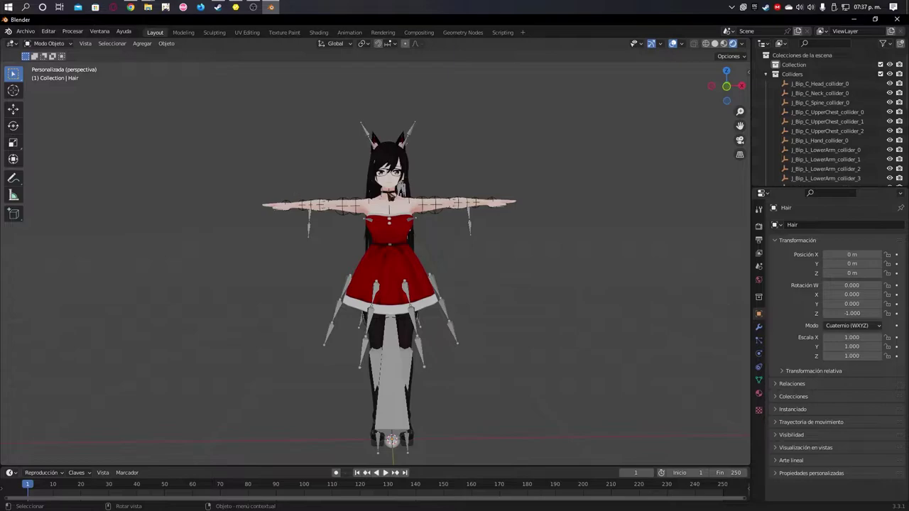
scroll(452, 221, "up", 2)
mouse_move(426, 222)
middle_mouse_down()
mouse_move(398, 222)
mouse_move(550, 219)
mouse_move(461, 215)
middle_mouse_up()
Step: Import WingsRender1.obj from Downloads/OBJETOS into the avatar scene
left_click(26, 32)
mouse_move(38, 159)
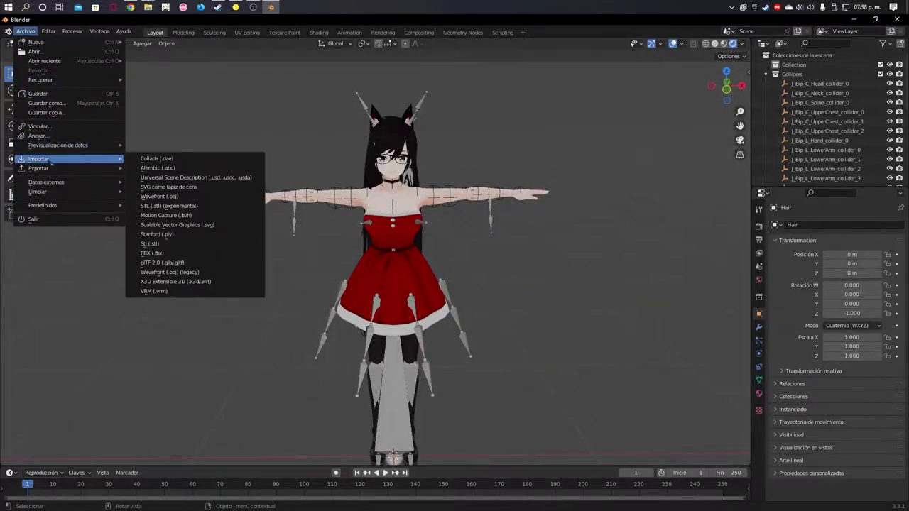
left_click(162, 196)
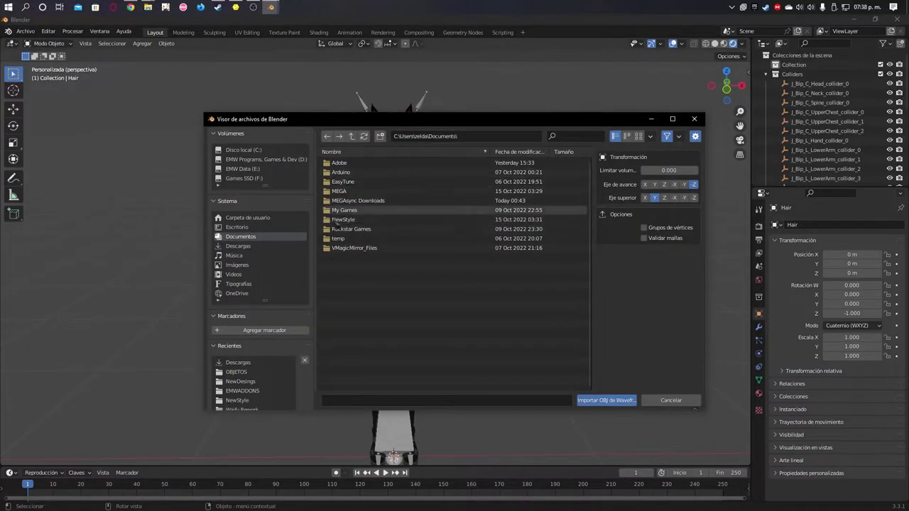
left_click(252, 246)
double_click(355, 229)
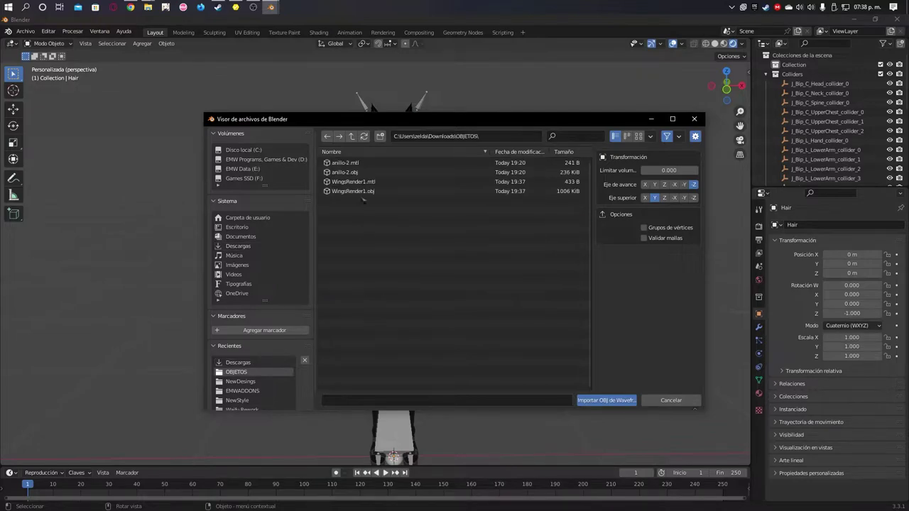
double_click(353, 191)
Step: Select and delete the large Plane.000 backdrop imported with the wings
scroll(426, 295, "down", 5)
scroll(426, 295, "down", 3)
scroll(427, 295, "up", 1)
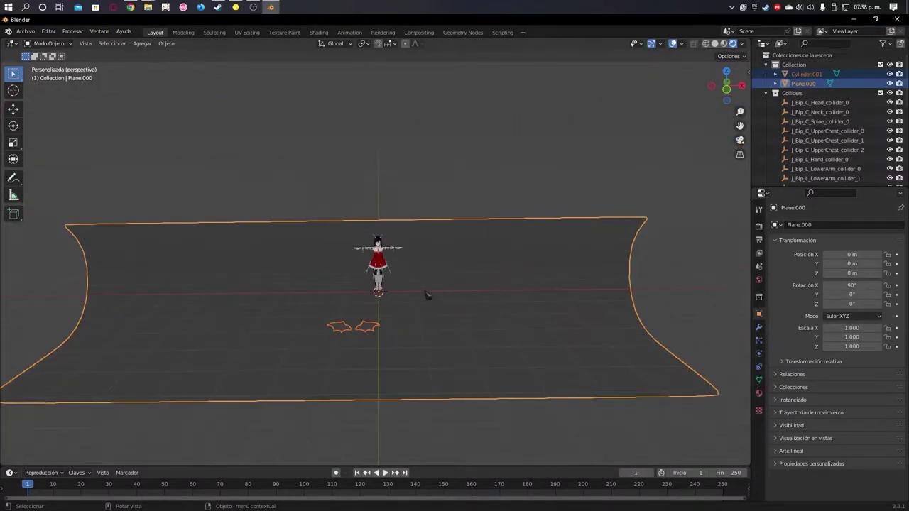
middle_click_drag(426, 295, 468, 299)
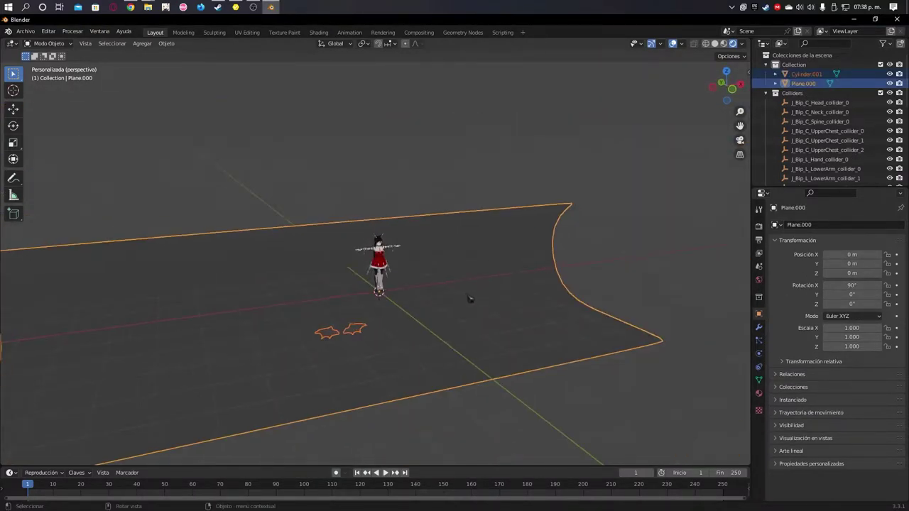
left_click(469, 299)
middle_click_drag(480, 263, 398, 265)
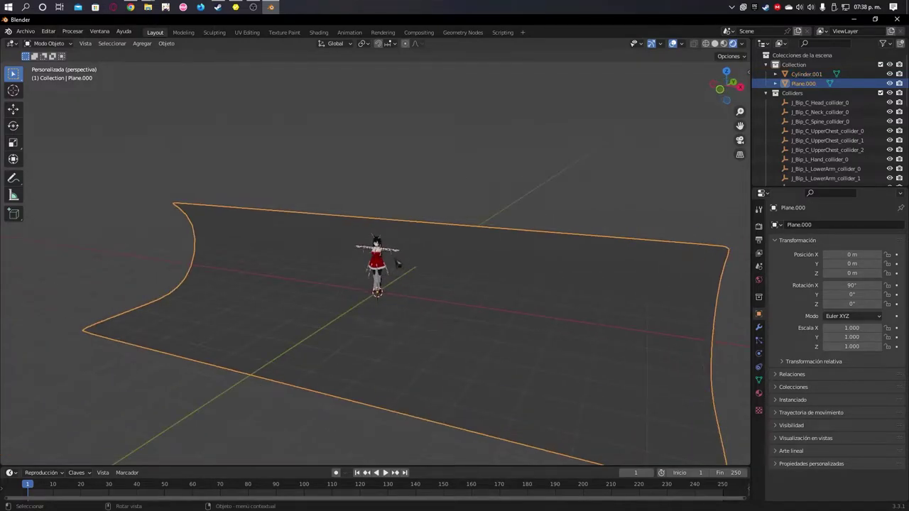
key("Delete")
scroll(412, 381, "up", 4)
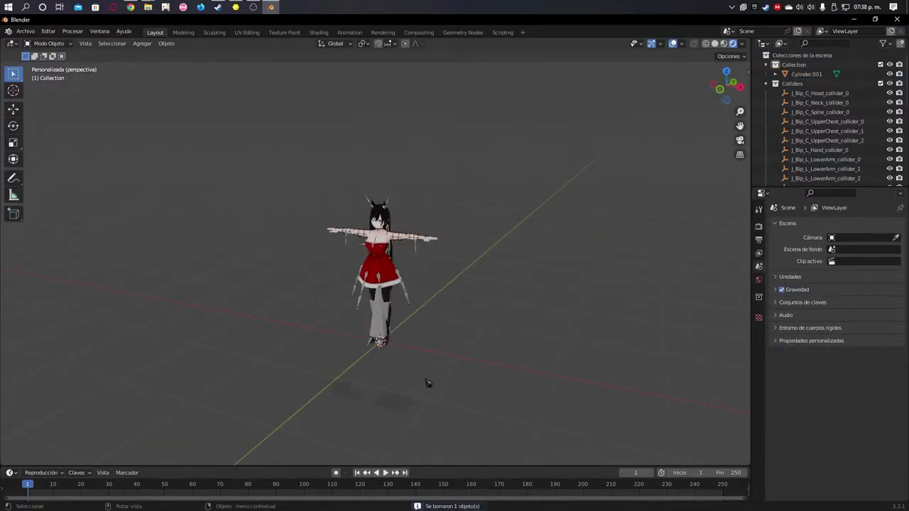
Step: Select the bat wings and shift them up along Z, then sideways along X
scroll(435, 404, "up", 2)
scroll(435, 404, "down", 2)
left_click(364, 439)
key("g")
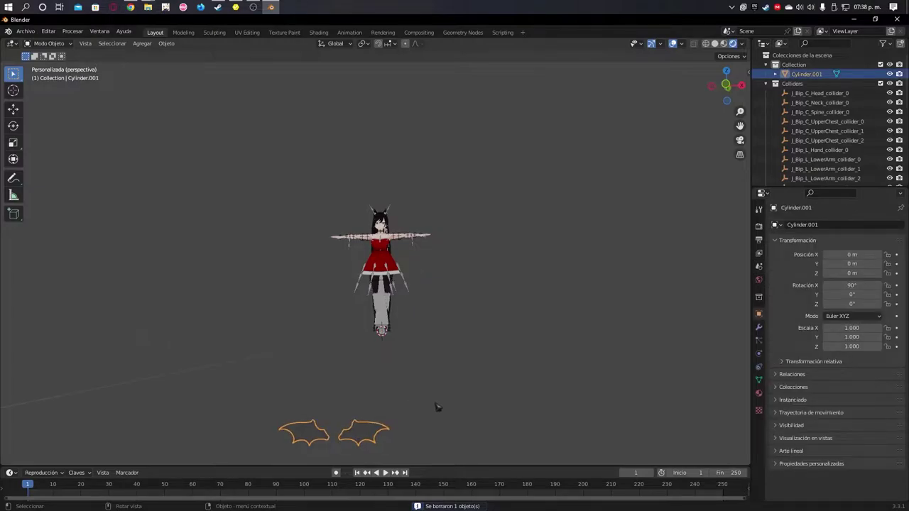
key("z")
left_click(434, 214)
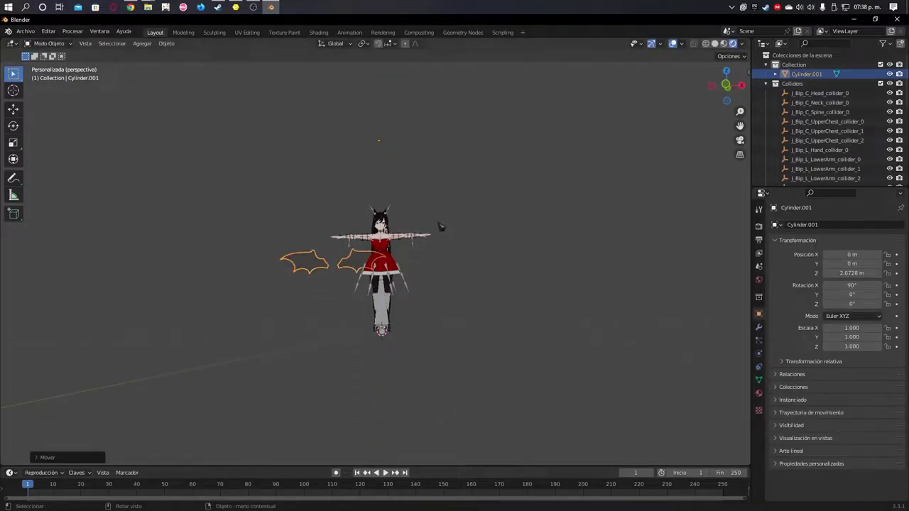
key("KP_1")
key("g")
key("x")
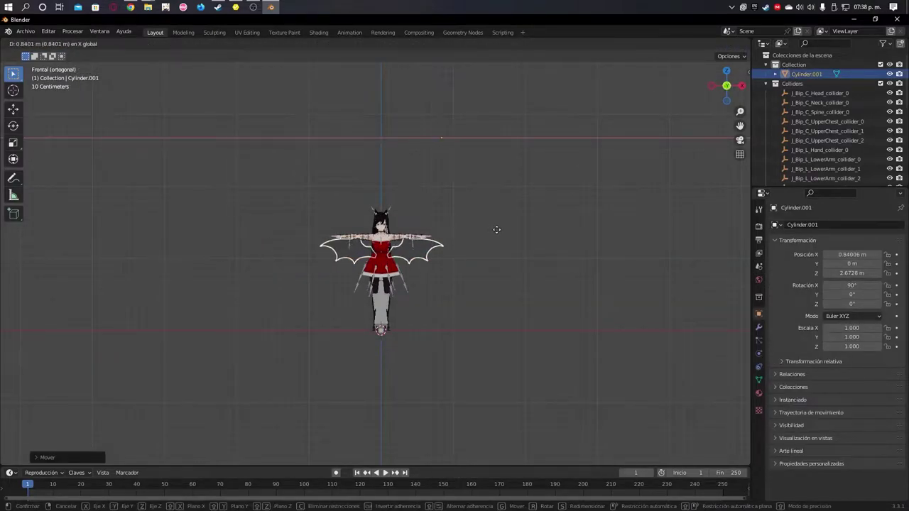
left_click(497, 231)
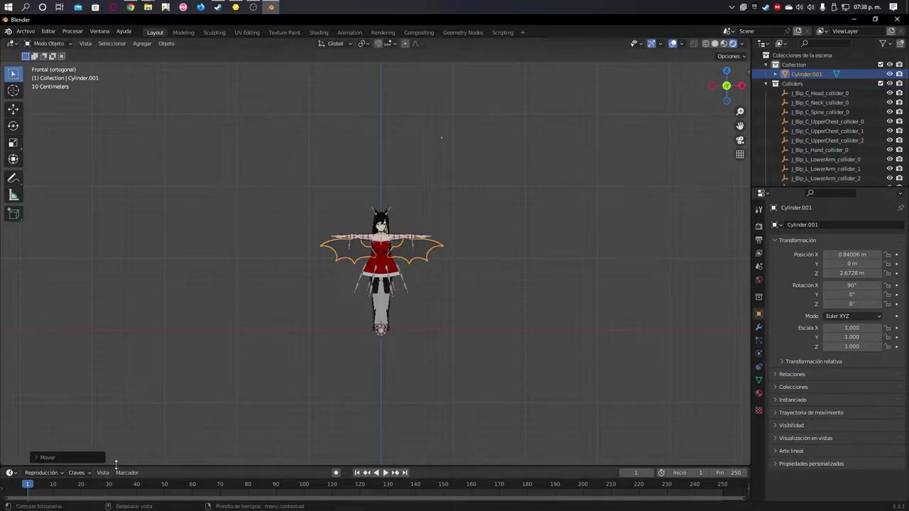
Step: Set the wings' origin to their geometry centre via Object > Set Origin > Origin to Geometry
key("Tab")
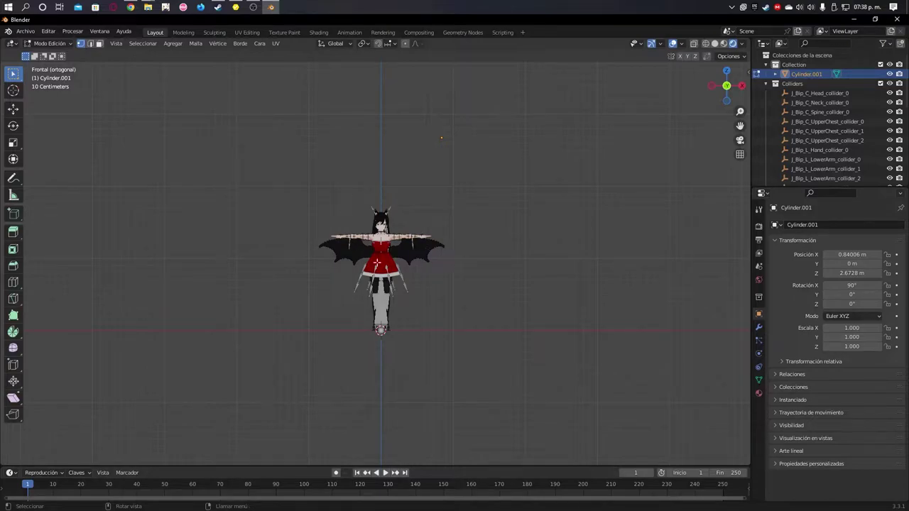
key("Tab")
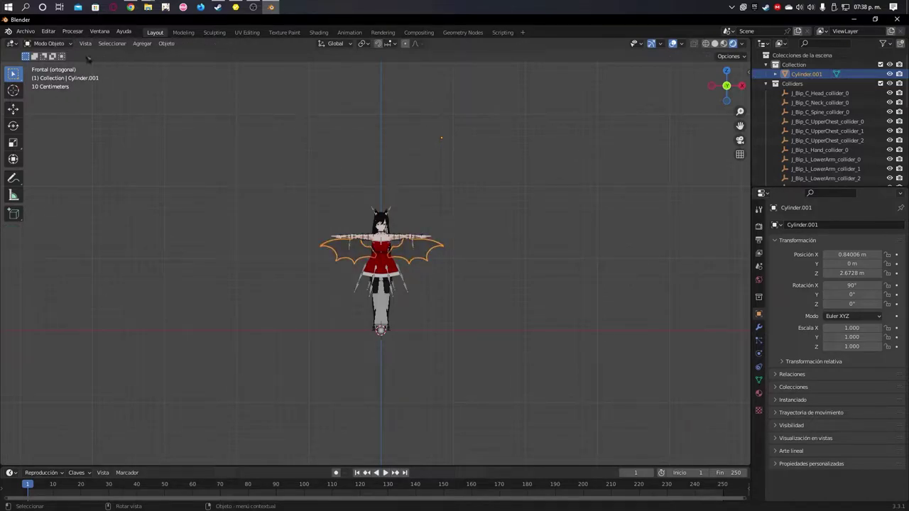
left_click(164, 44)
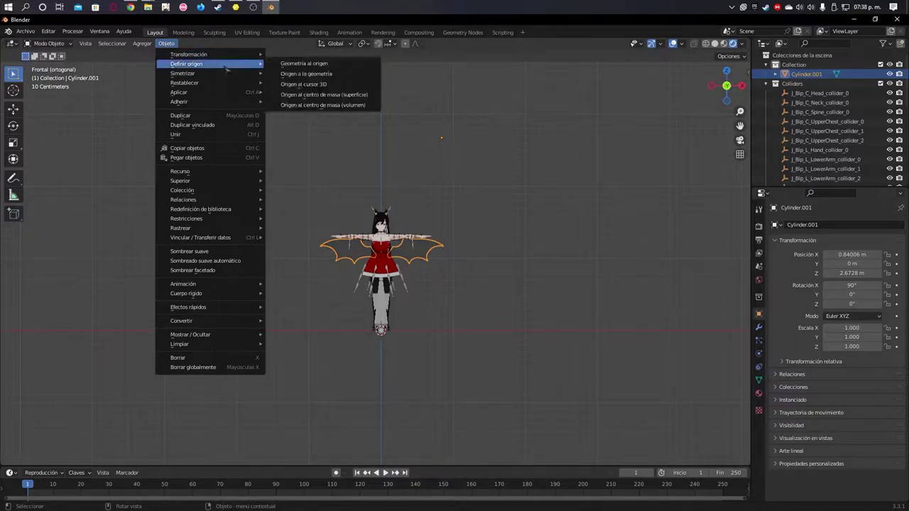
left_click(324, 72)
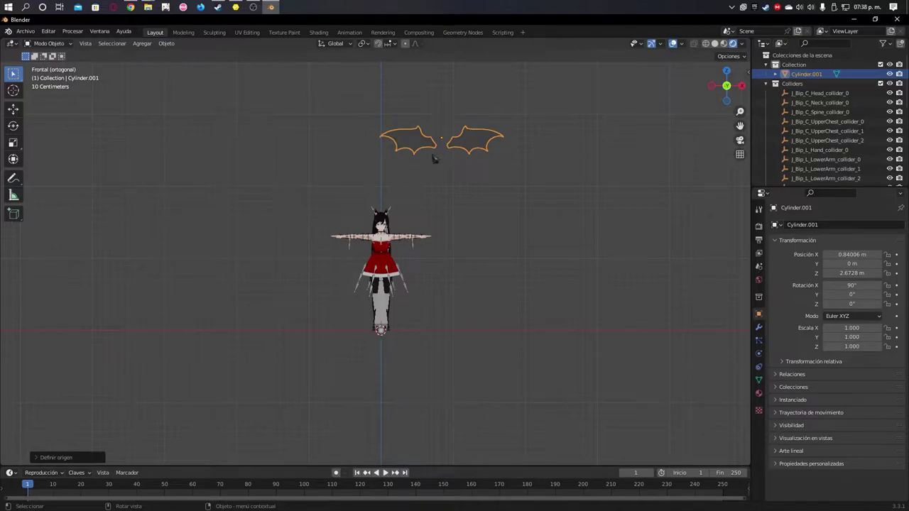
key("ctrl+z")
left_click(166, 43)
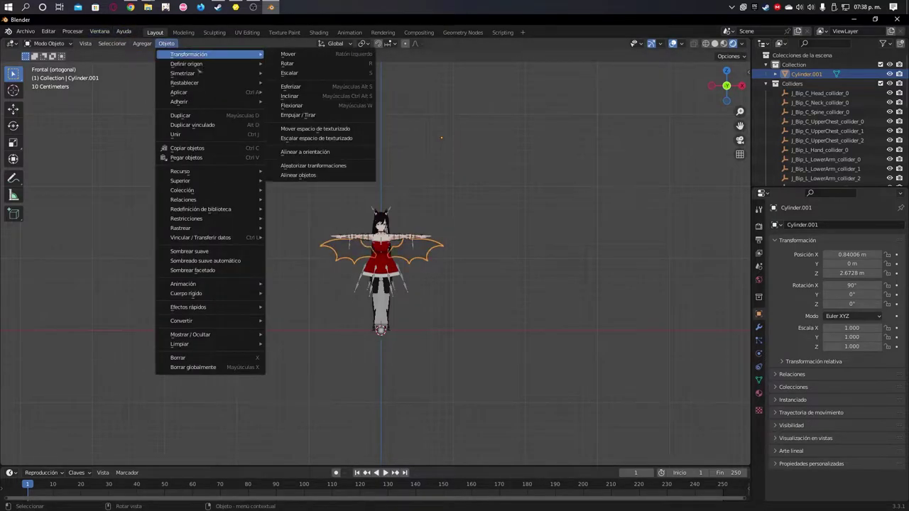
mouse_move(186, 64)
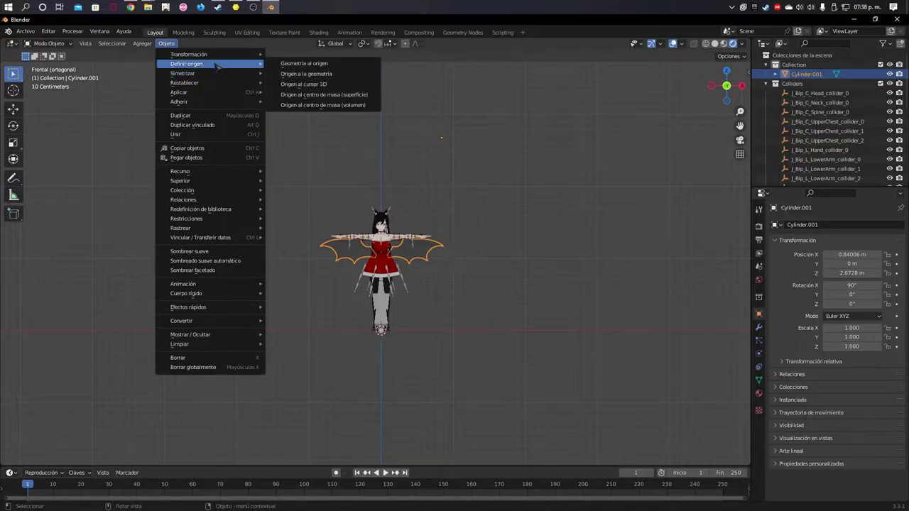
left_click(328, 74)
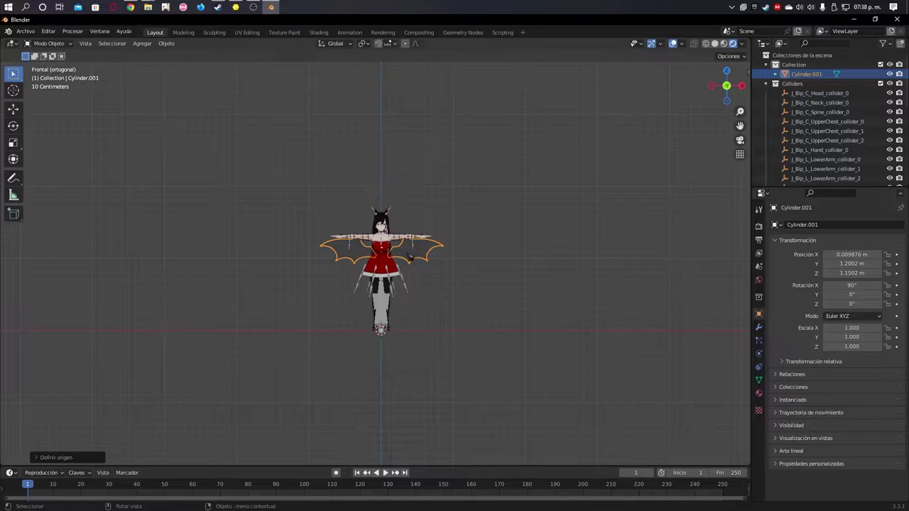
Step: Begin raising the wings again, constrained to the vertical Z axis
scroll(410, 258, "up", 3)
scroll(410, 259, "up", 4)
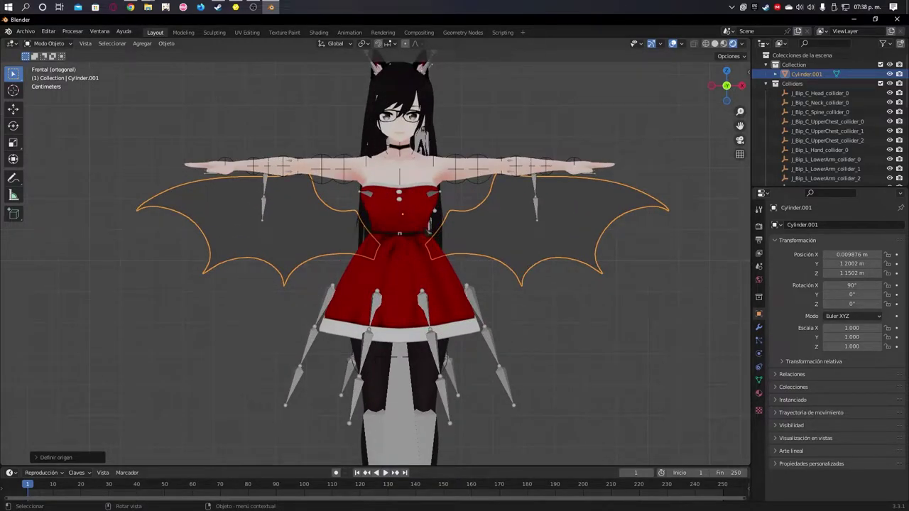
key("r")
key("Escape")
scroll(427, 230, "down", 4)
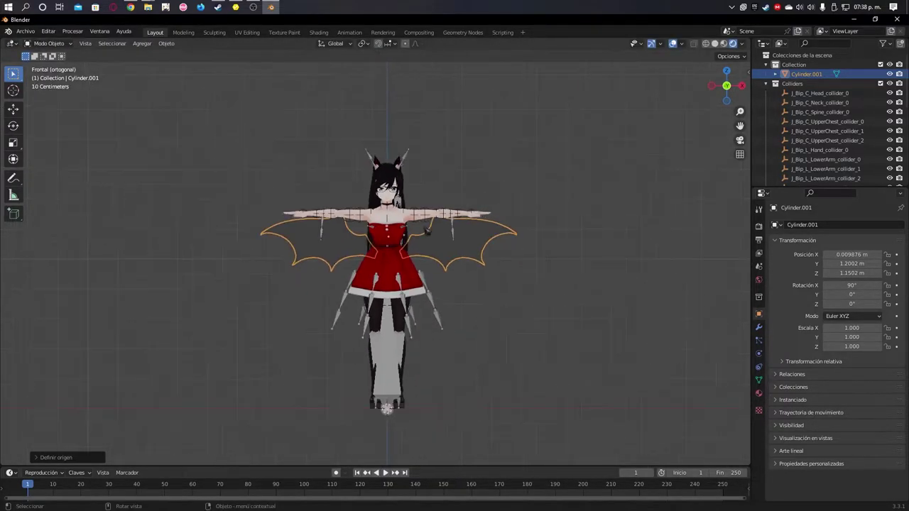
scroll(426, 229, "down", 1)
key("g")
key("Escape")
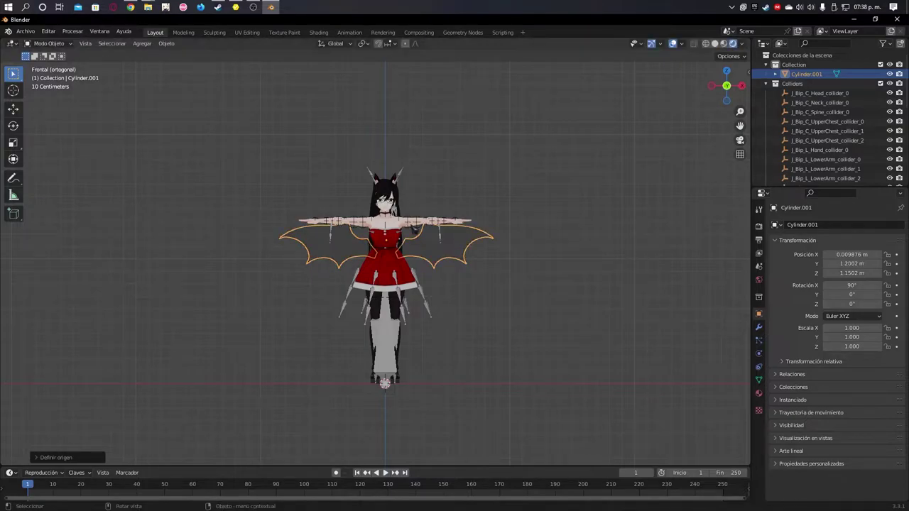
key("g")
key("z")
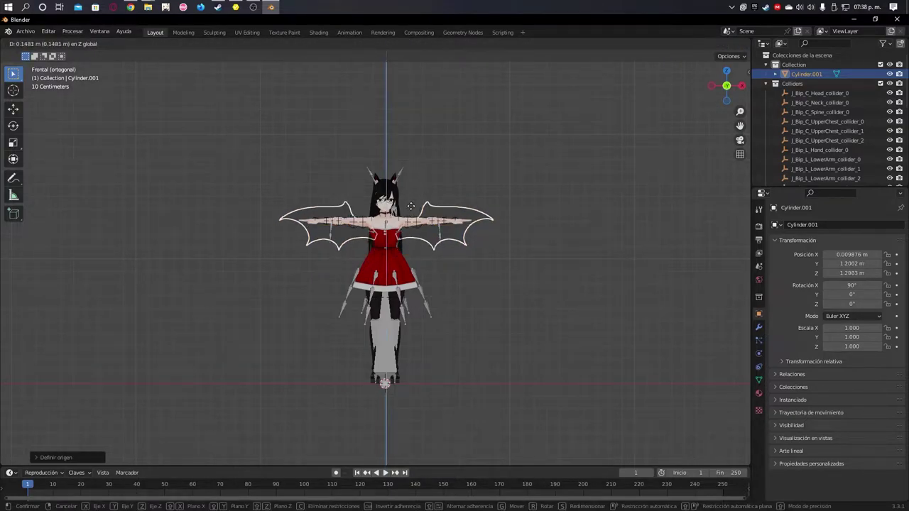
Step: Slide the wings along Y to just behind her shoulders (Y 0.083837 m, Z 1.4085 m), checking from the front
mouse_move(414, 194)
middle_mouse_down()
mouse_move(538, 214)
mouse_move(491, 216)
middle_mouse_up()
key("g")
key("z")
key("y")
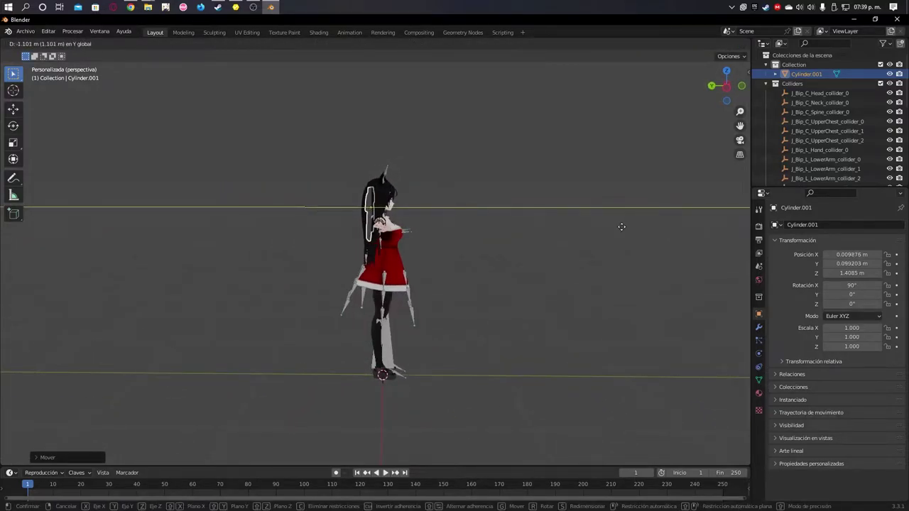
left_click(623, 225)
mouse_move(528, 229)
middle_mouse_down()
mouse_move(494, 226)
mouse_move(645, 228)
mouse_move(142, 224)
middle_mouse_up()
scroll(497, 227, "up", 3)
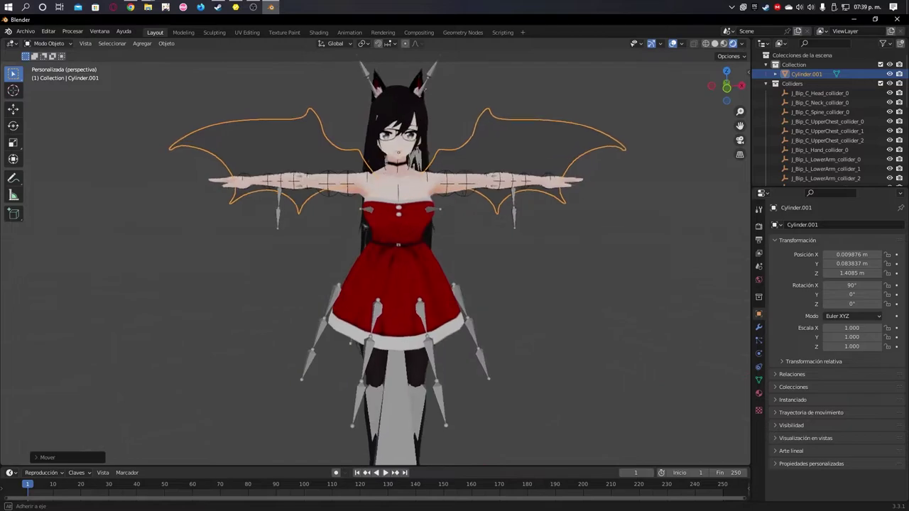
key("KP_1")
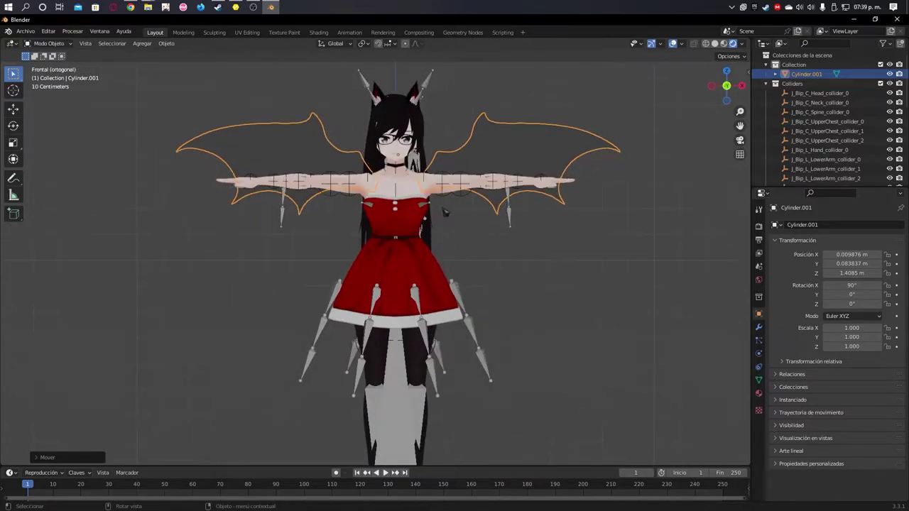
mouse_move(432, 200)
middle_mouse_down()
mouse_move(431, 192)
mouse_move(480, 309)
mouse_move(578, 305)
mouse_move(590, 325)
mouse_move(573, 317)
middle_mouse_up()
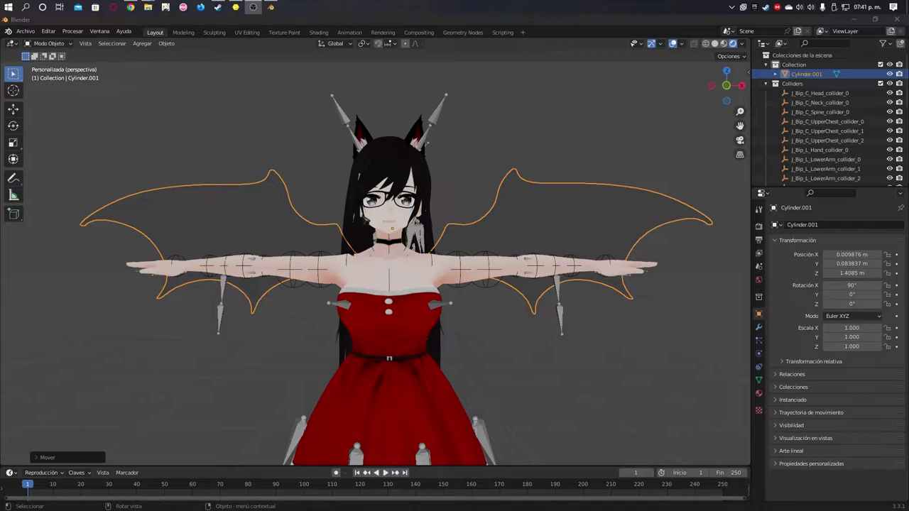
Step: Switch Cylinder.001 to Edit Mode and open UV Editing to show its four wing UV islands
right_click(317, 200)
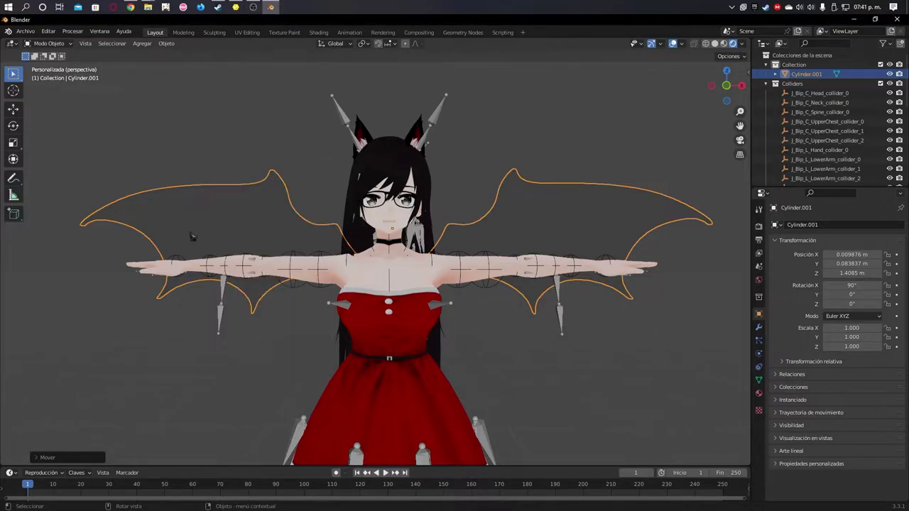
left_click(51, 44)
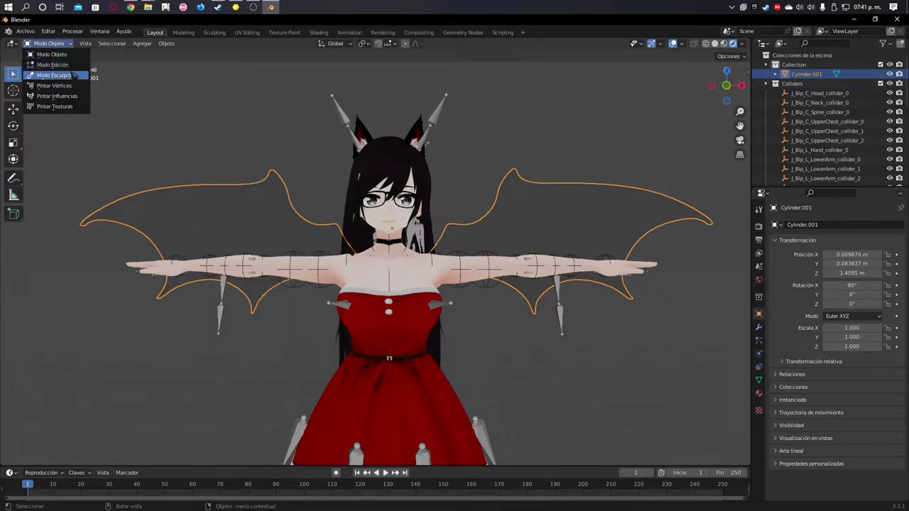
left_click(53, 64)
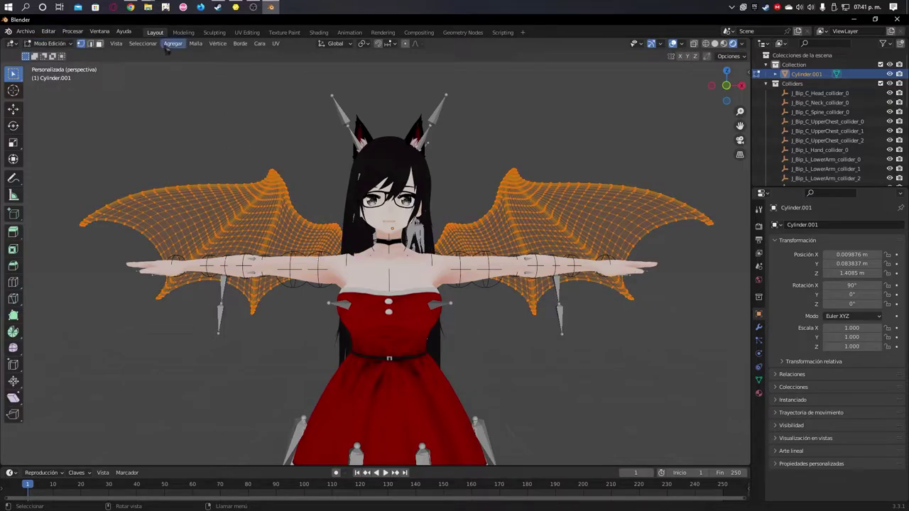
left_click(248, 33)
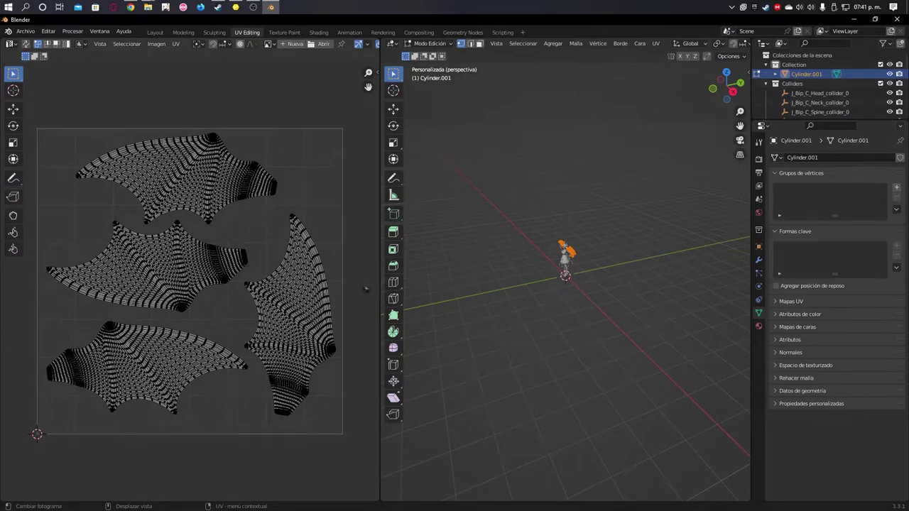
Step: Frame the whole character, then inspect the wings' Material tab and their empty Modifiers stack
key("KP_Decimal")
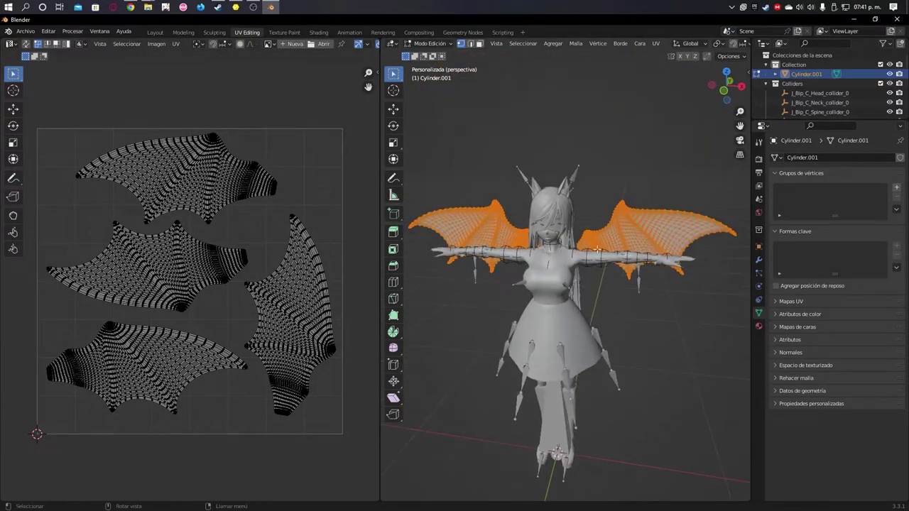
middle_click_drag(598, 249, 362, 270)
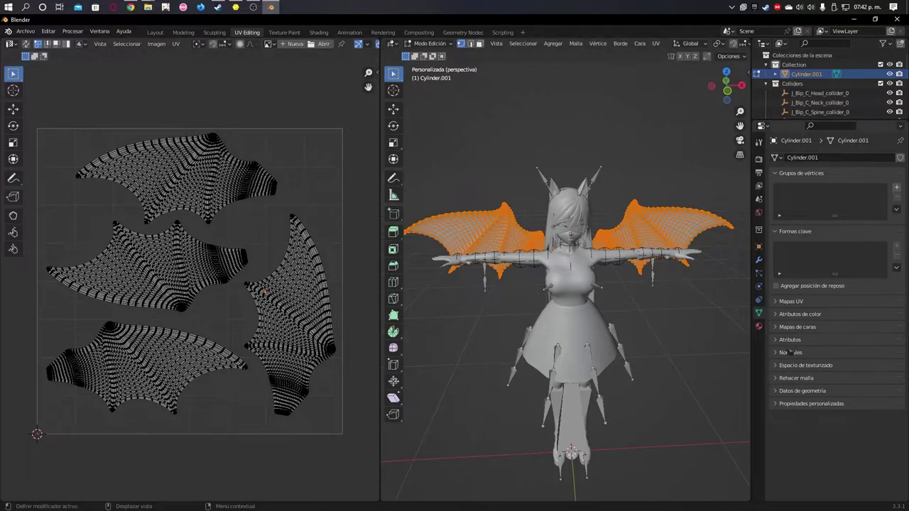
left_click(764, 328)
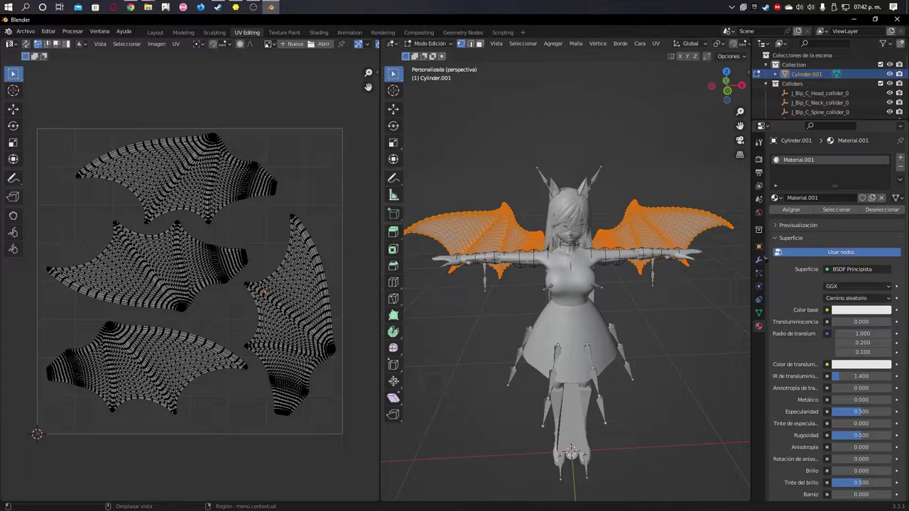
left_click(759, 260)
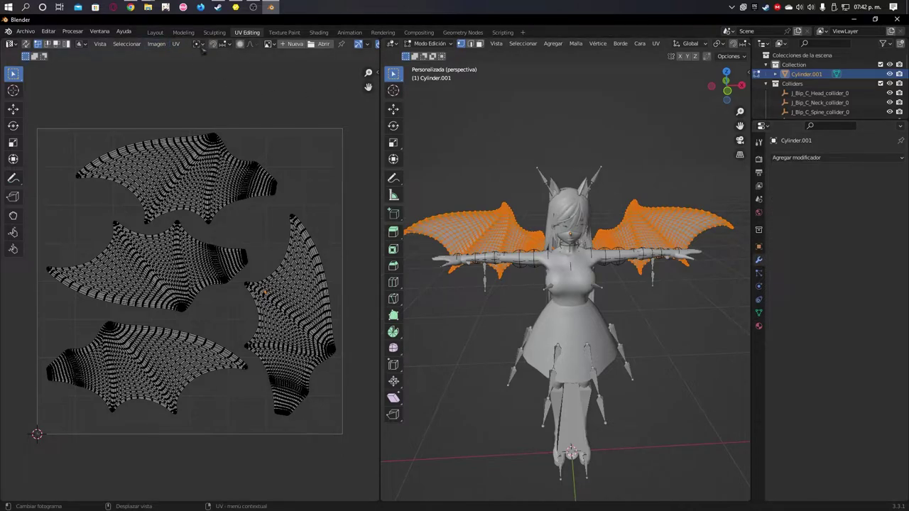
Step: Browse the UV editor's image dialog to Downloads > Wing_PNG
left_click(320, 44)
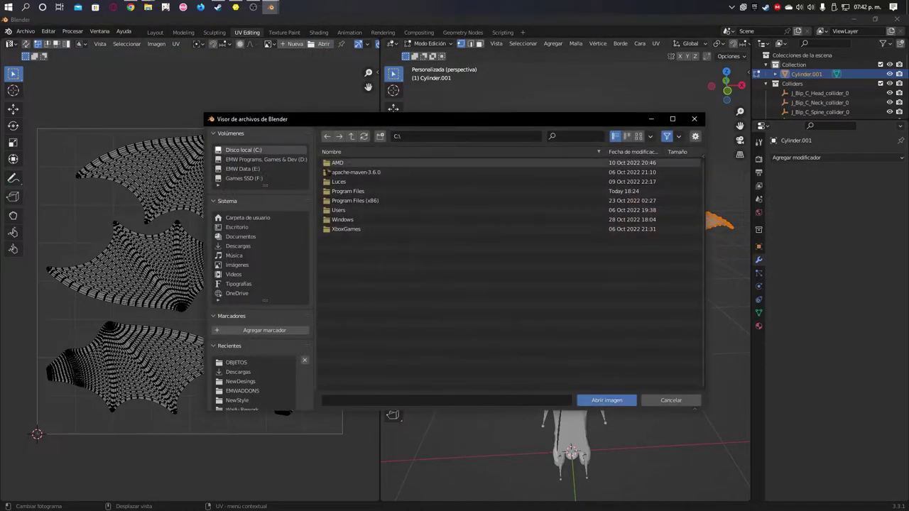
left_click(251, 246)
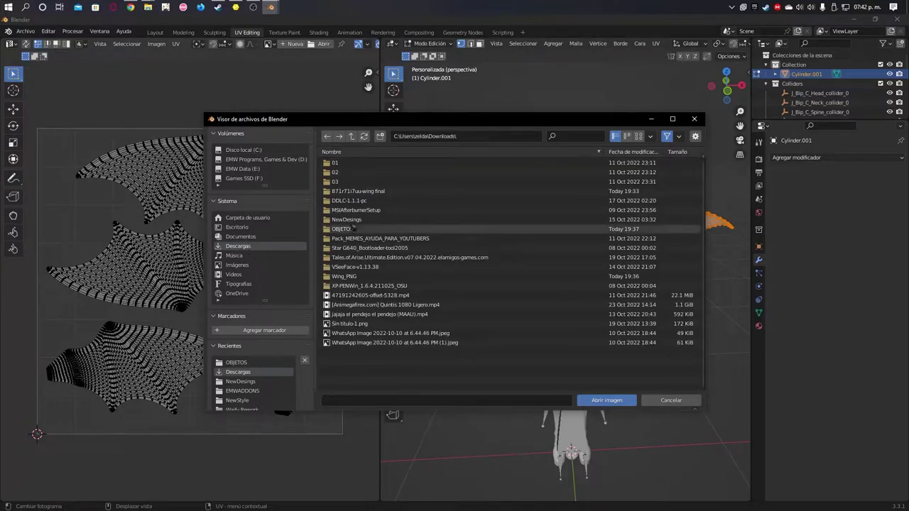
double_click(359, 277)
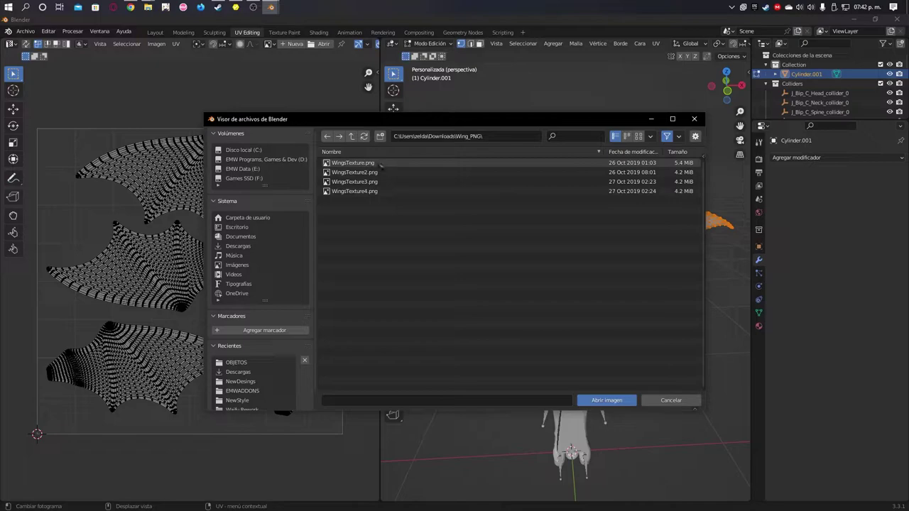
Step: Compare the wing texture thumbnails in Explorer, then load WingsTexture4.png behind the UV islands
left_click(148, 8)
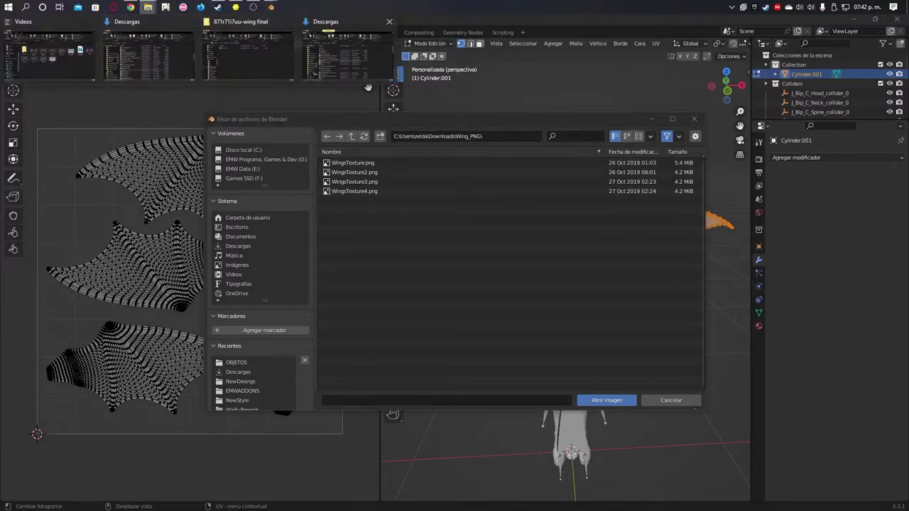
left_click(147, 53)
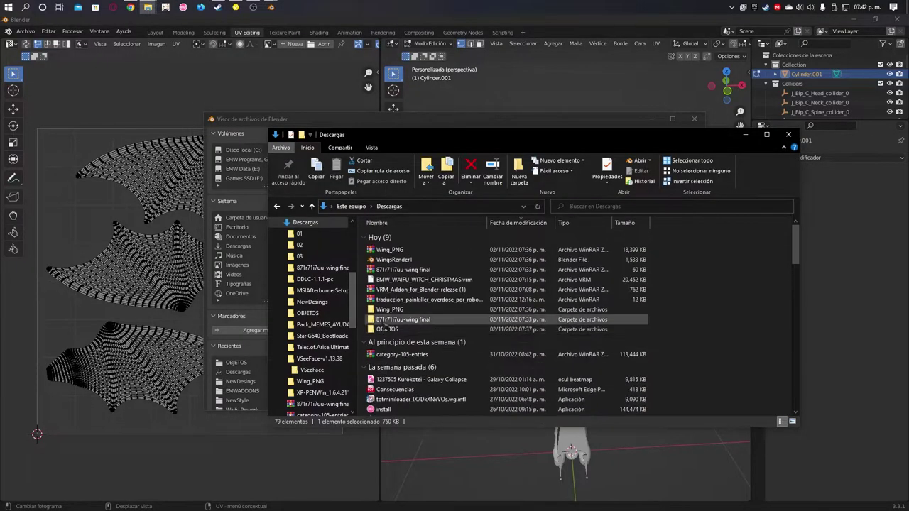
double_click(395, 310)
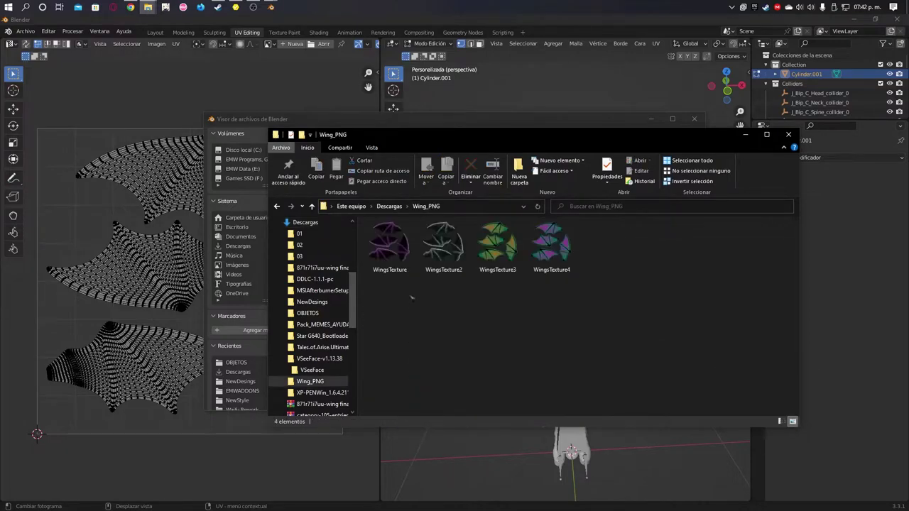
left_click(398, 247)
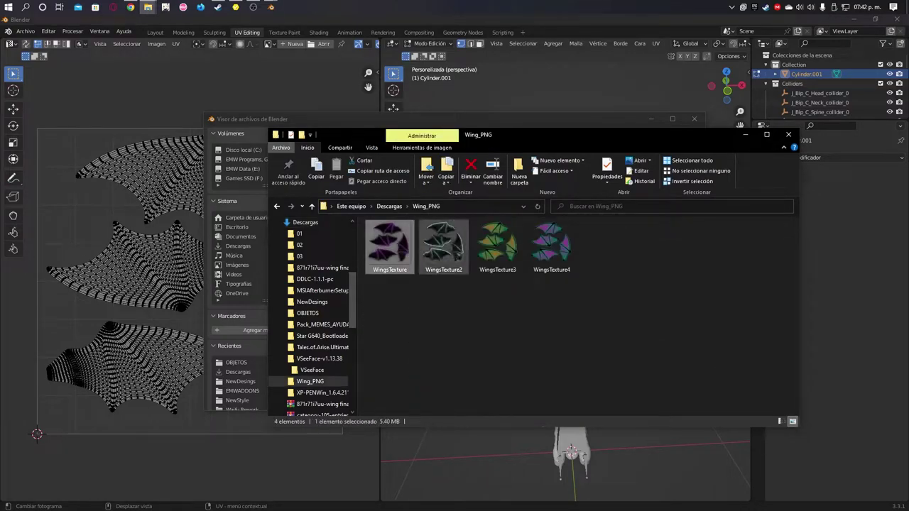
left_click(444, 249)
left_click(504, 256)
left_click(551, 249)
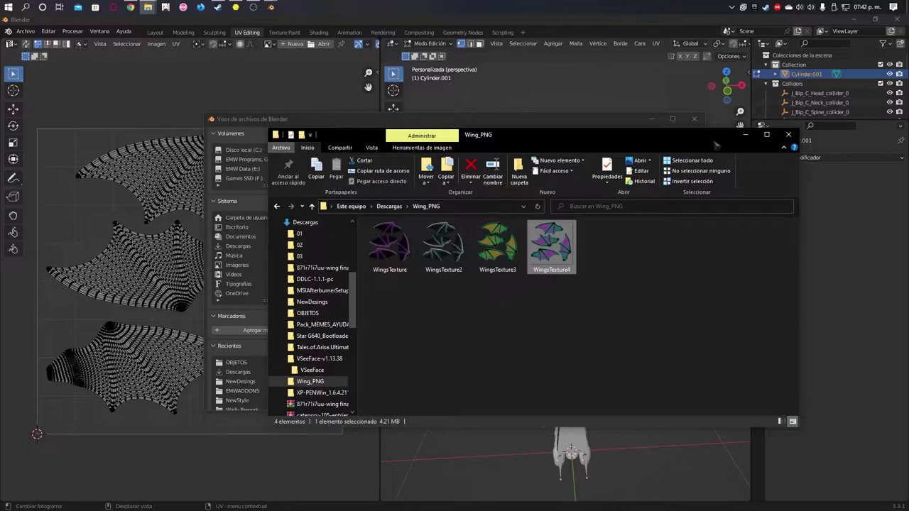
left_click(745, 135)
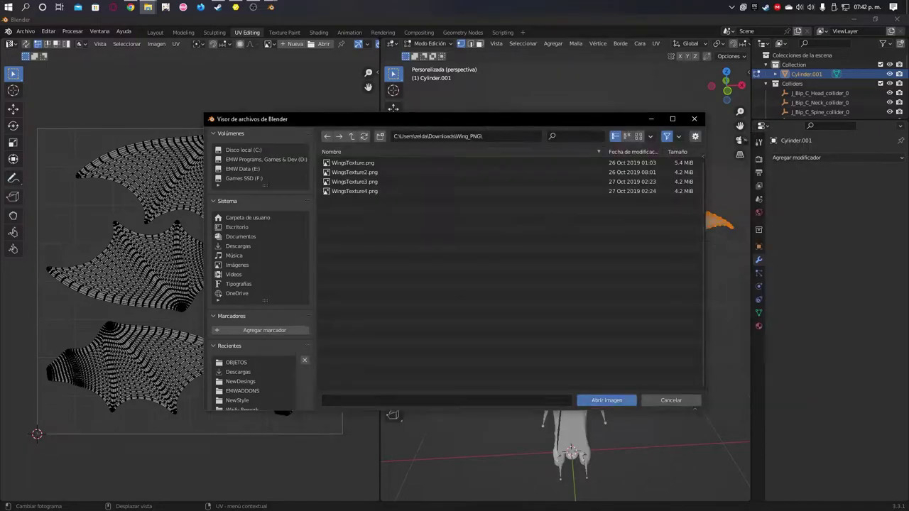
double_click(355, 193)
Step: Fit the texture and UVs in the editor and return the wings to Object Mode
scroll(180, 269, "down", 3)
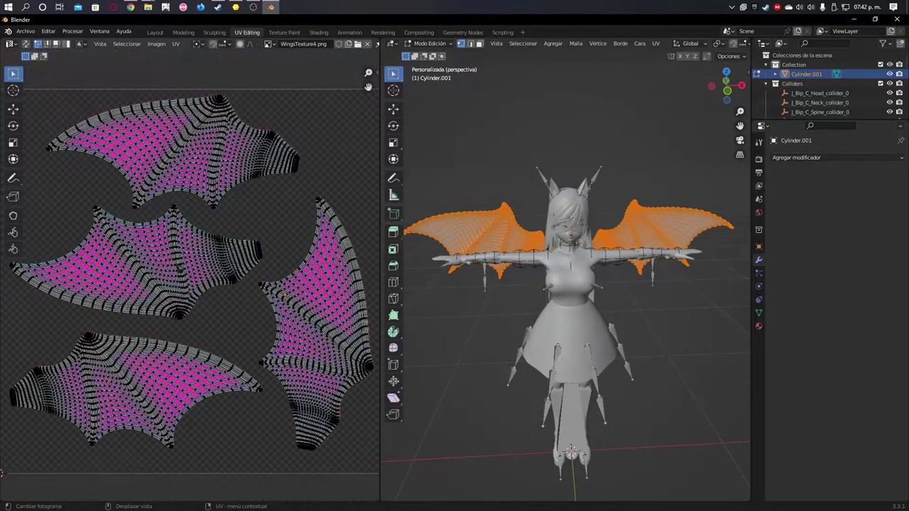
scroll(180, 268, "down", 5)
key("Home")
key("Tab")
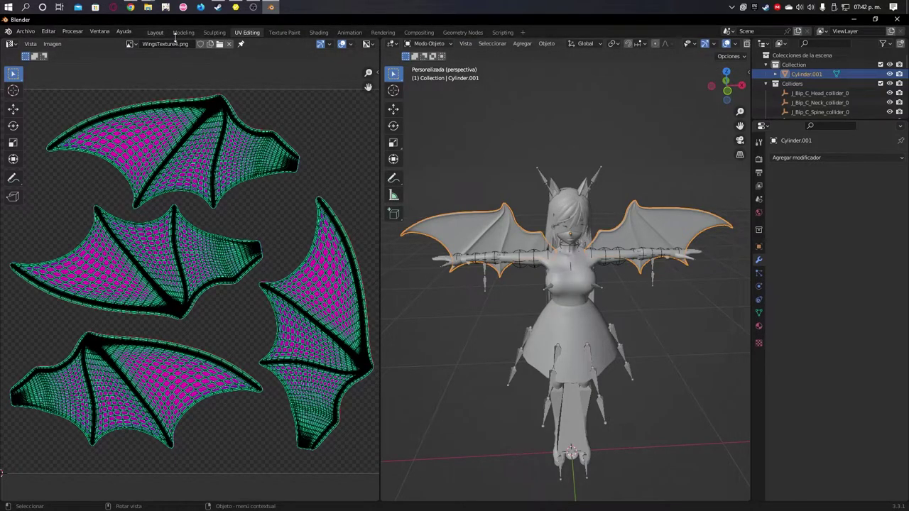
Step: In the Modeling workspace, view the character in Rendered shading from behind and front, then select Body
left_click(184, 32)
scroll(593, 114, "up", 7)
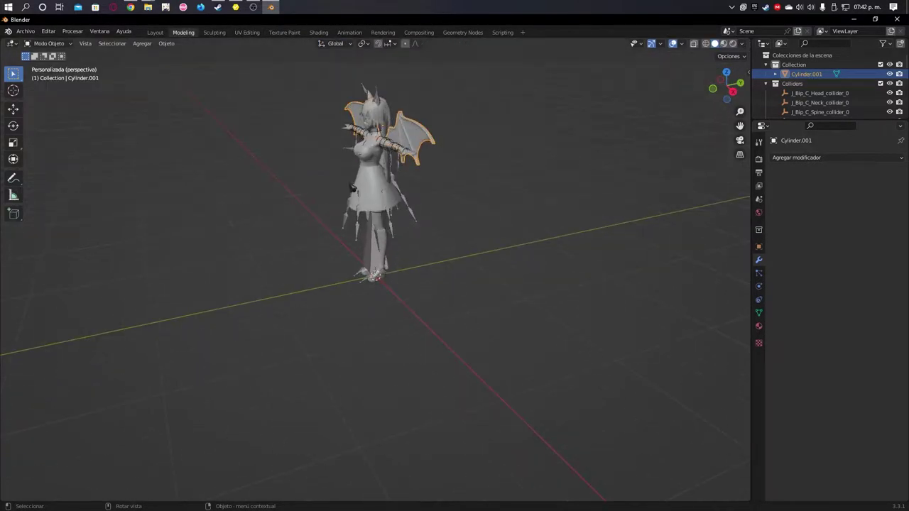
scroll(593, 113, "up", 1)
left_click(733, 44)
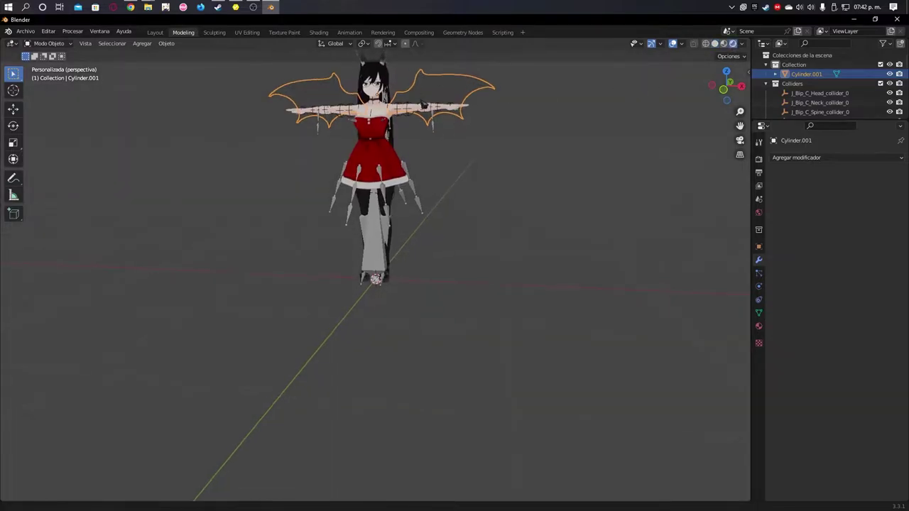
middle_click_drag(422, 96, 404, 252, "shift")
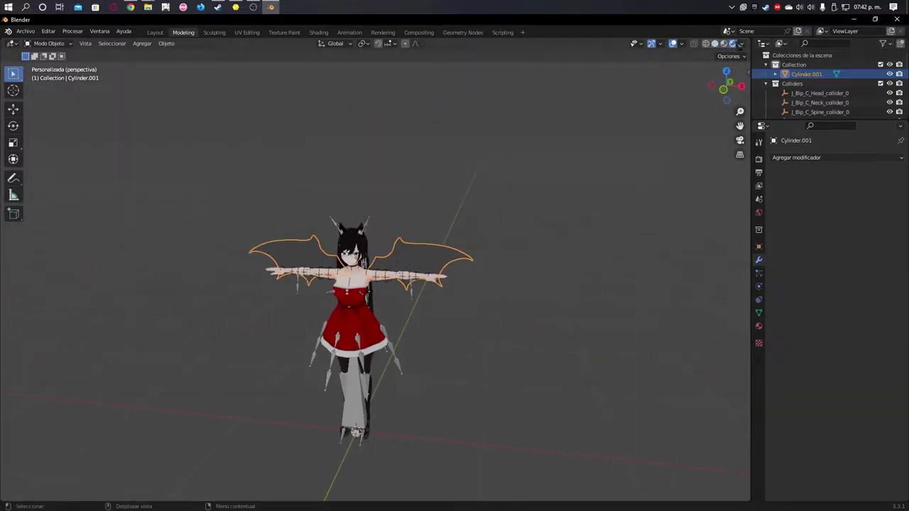
mouse_move(483, 255)
middle_mouse_down()
mouse_move(531, 283)
mouse_move(435, 250)
middle_mouse_up()
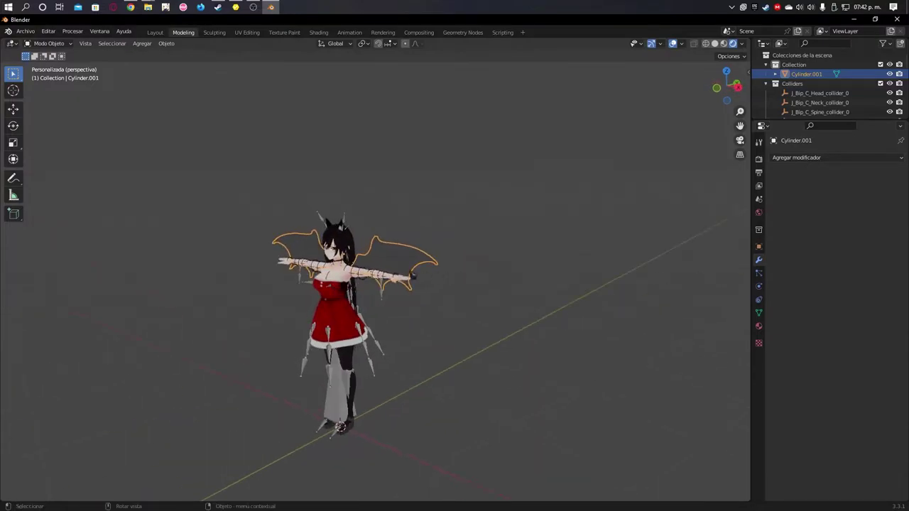
scroll(436, 250, "up", 4)
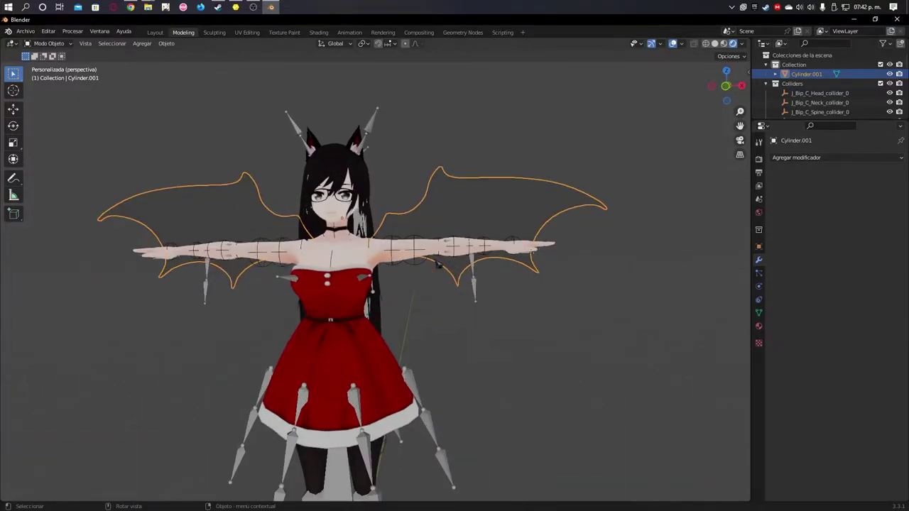
middle_click_drag(449, 278, 437, 279)
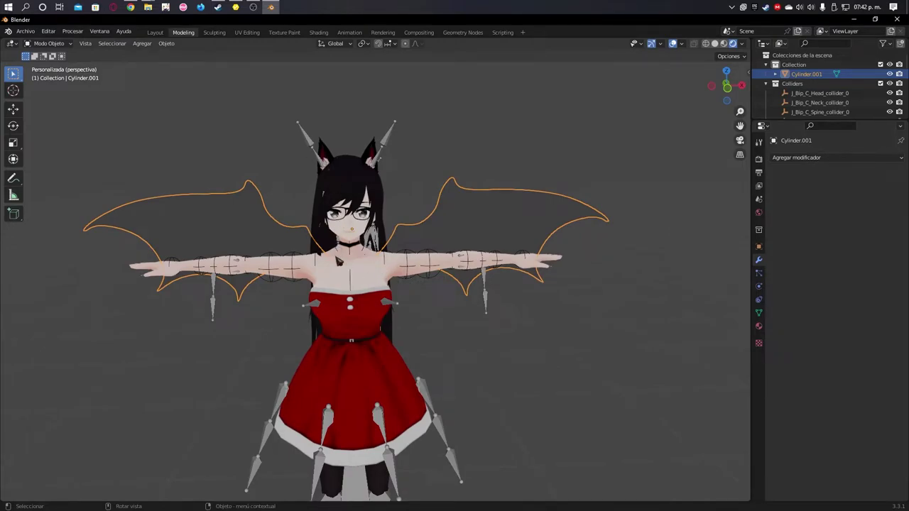
left_click(361, 270)
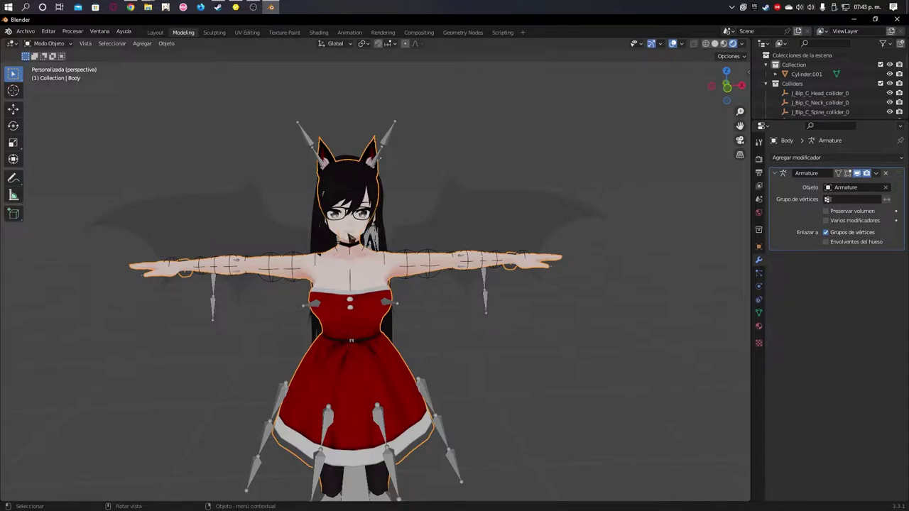
Step: In the Shading workspace, box-select the cluster of material nodes
left_click(319, 32)
scroll(407, 211, "up", 3)
scroll(407, 211, "up", 5)
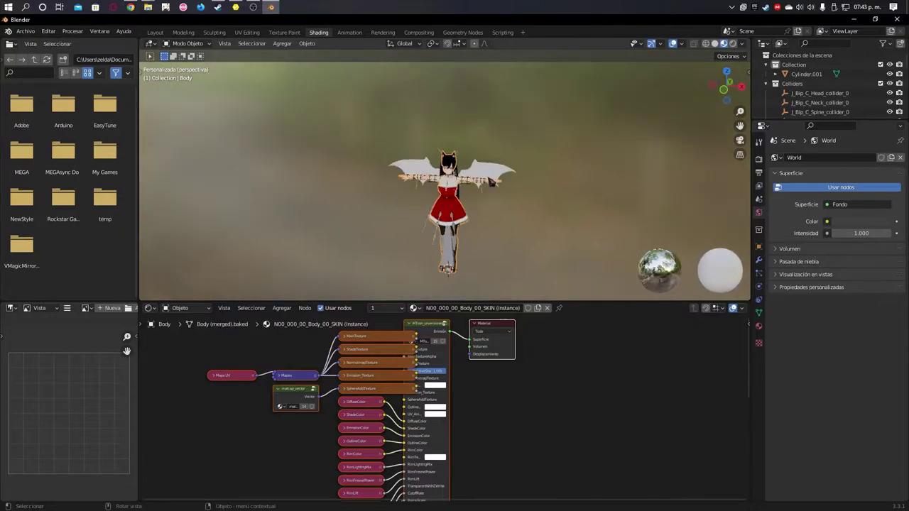
scroll(407, 211, "up", 5)
scroll(526, 189, "down", 1)
scroll(549, 296, "down", 1)
scroll(518, 436, "down", 5)
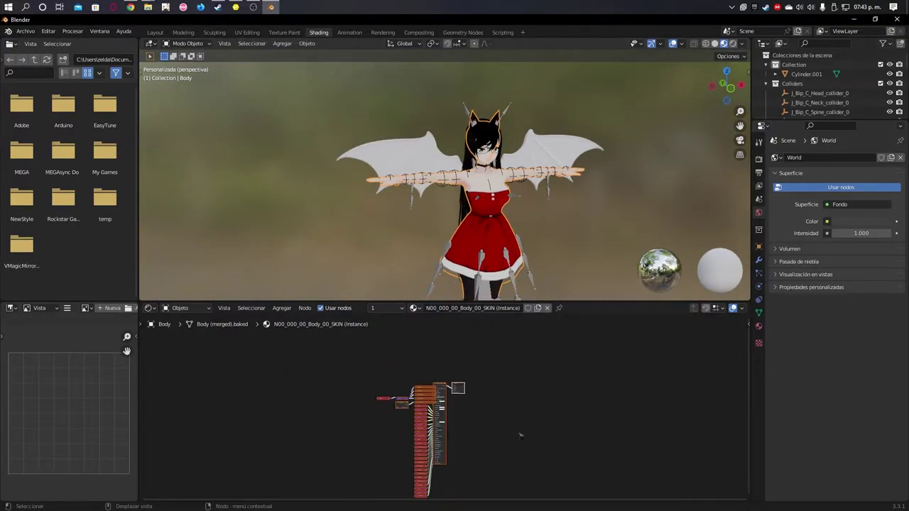
scroll(547, 370, "down", 2)
left_click_drag(520, 477, 363, 340)
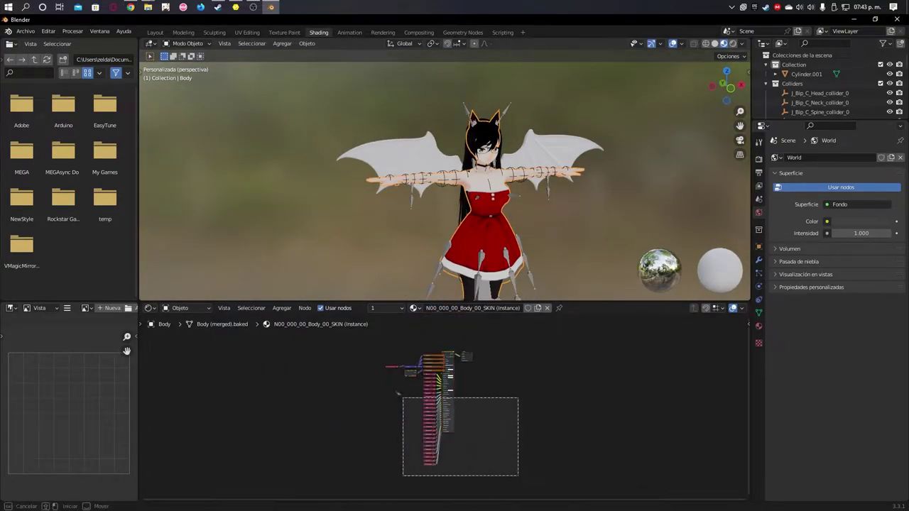
Step: Orbit around the avatar to check the wings, then select Cylinder.001 to show Material.001's nodes
scroll(505, 126, "up", 3)
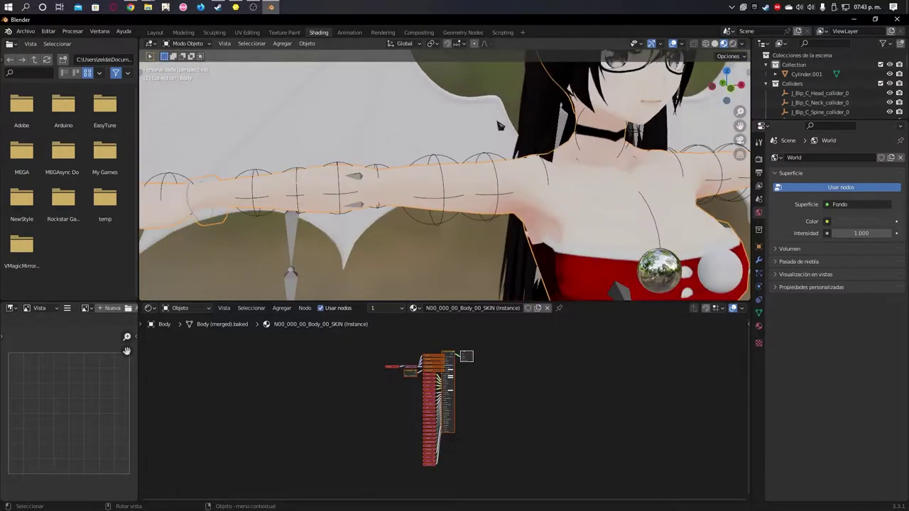
scroll(533, 166, "up", 2)
scroll(462, 171, "up", 2)
scroll(467, 186, "down", 5)
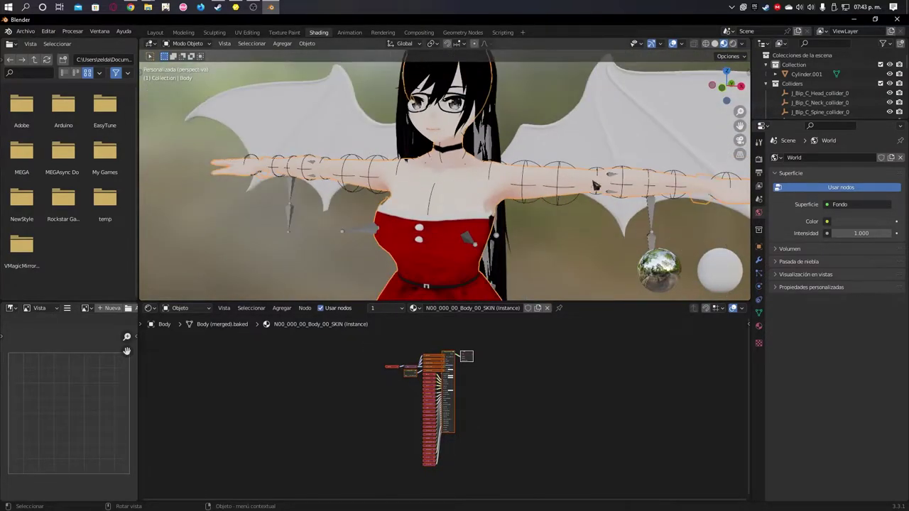
scroll(408, 172, "down", 2)
scroll(419, 172, "down", 2)
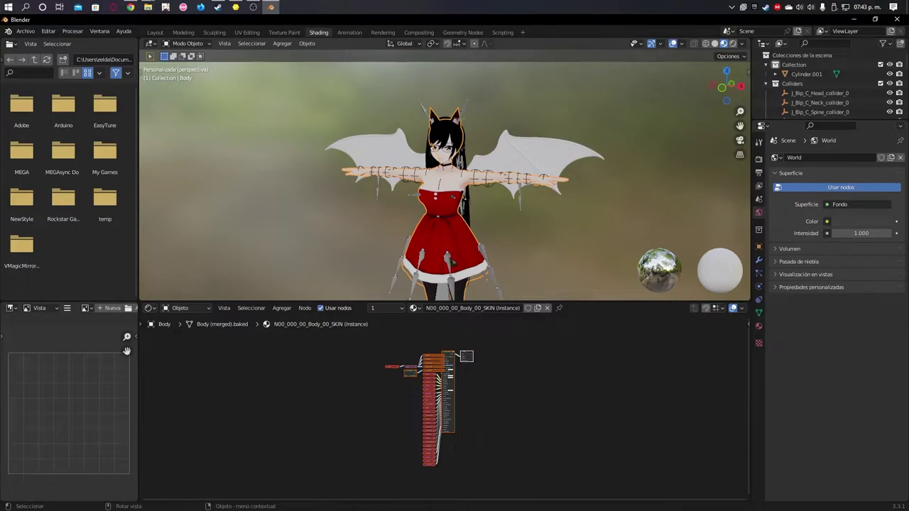
middle_click_drag(454, 179, 498, 162)
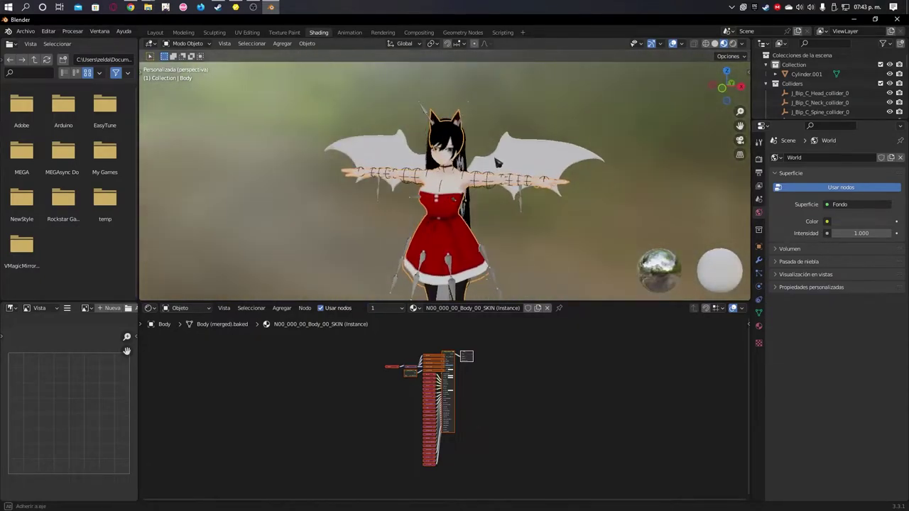
middle_click_drag(498, 162, 490, 174)
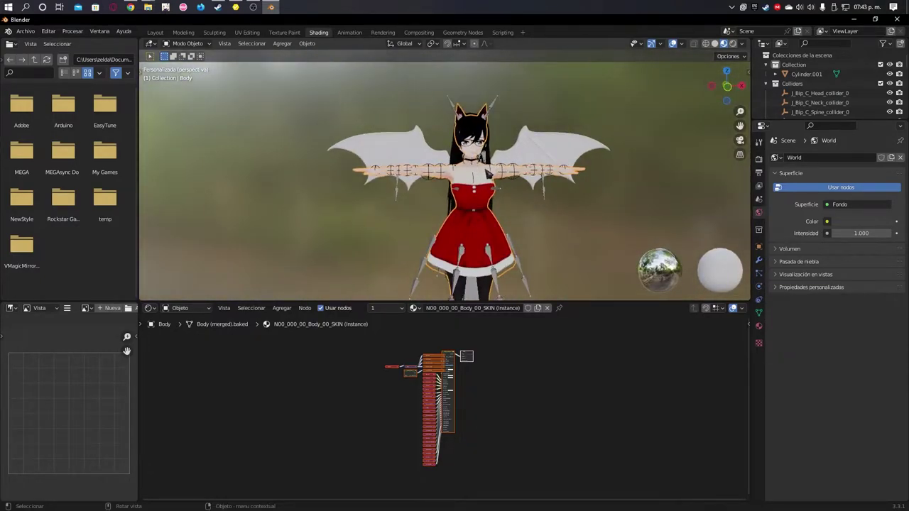
scroll(461, 171, "up", 1)
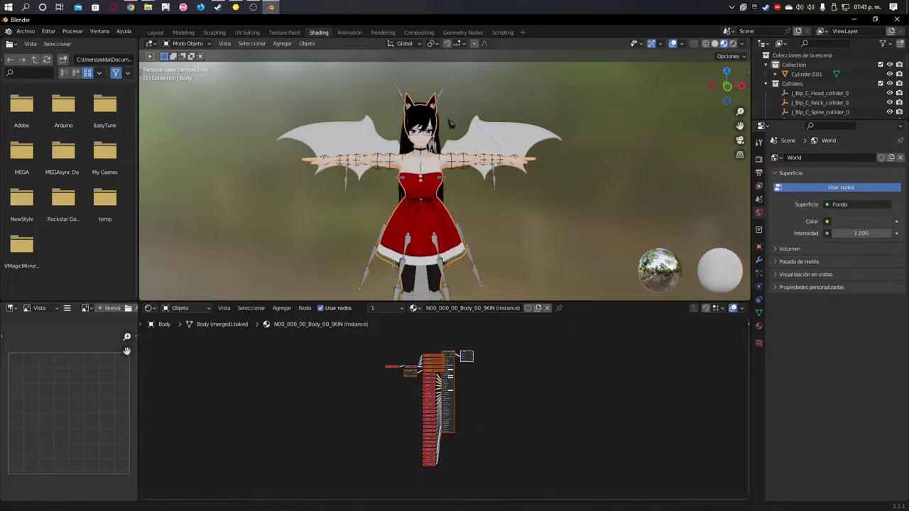
scroll(419, 194, "up", 2)
scroll(419, 196, "up", 1)
scroll(422, 188, "up", 1)
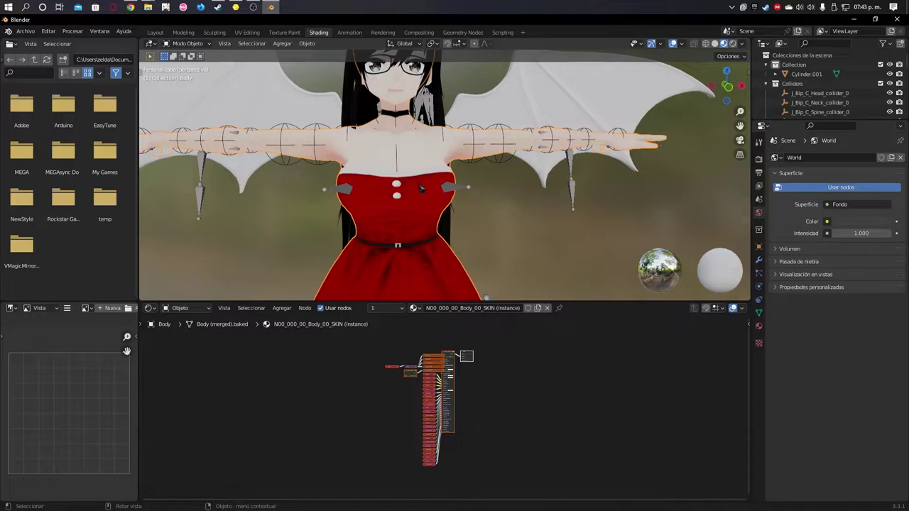
scroll(300, 165, "down", 3)
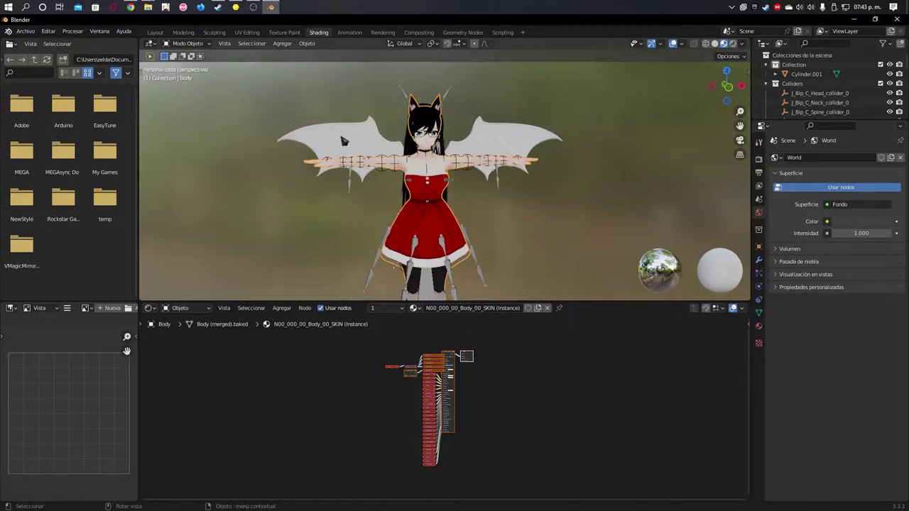
left_click(344, 142)
scroll(640, 477, "up", 1)
middle_click_drag(639, 476, 571, 450)
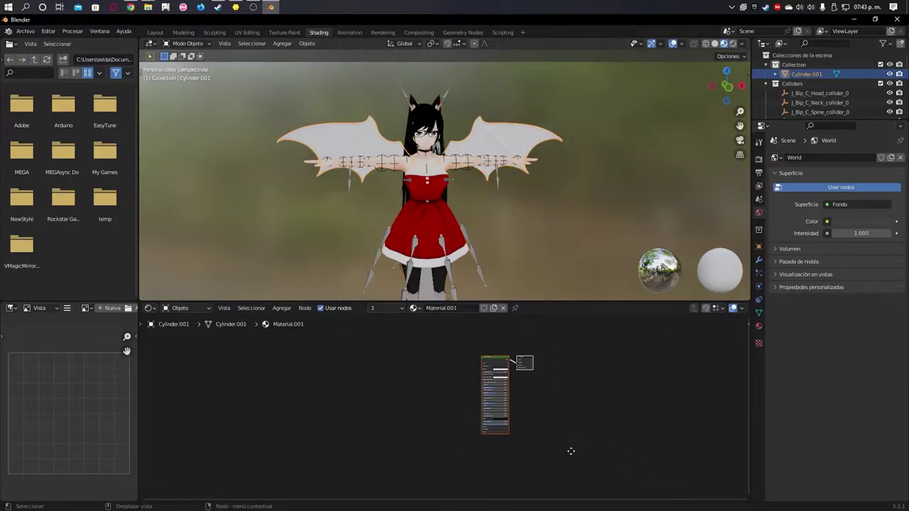
scroll(572, 462, "up", 2)
scroll(571, 469, "up", 1)
left_click_drag(642, 485, 435, 341)
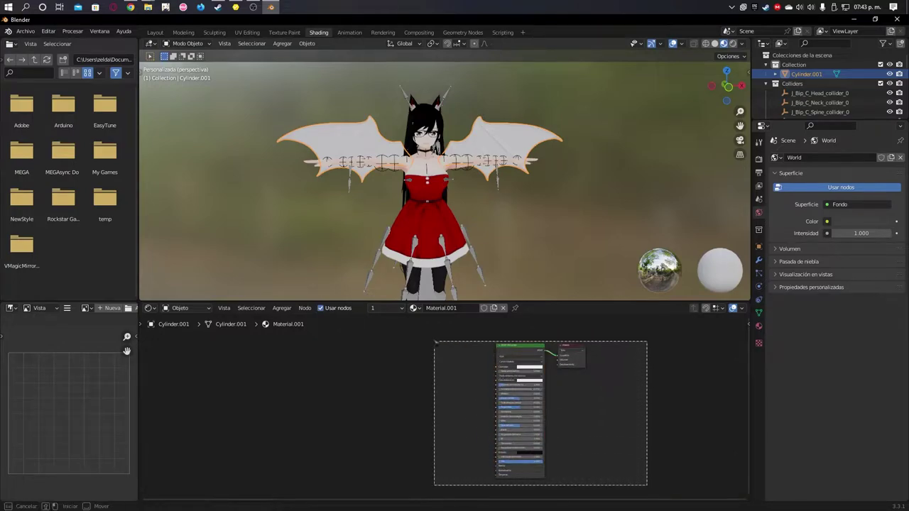
key("x")
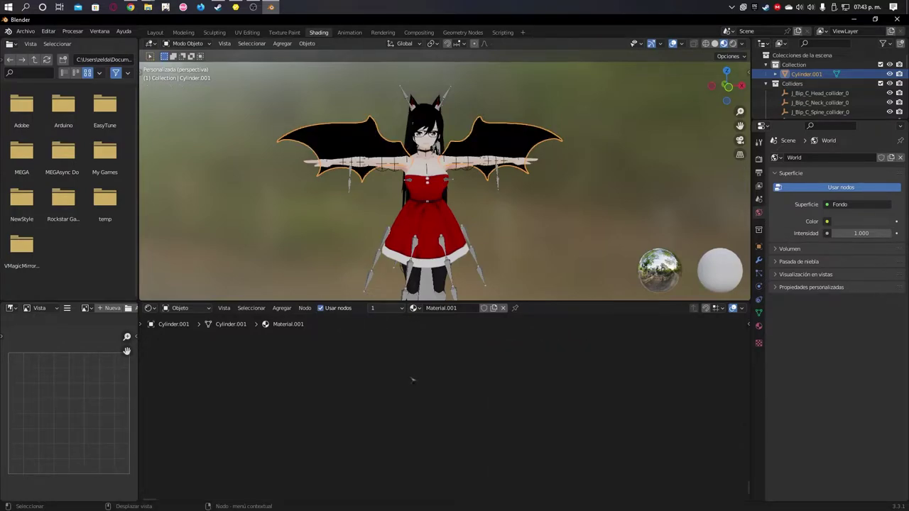
key("ctrl+z")
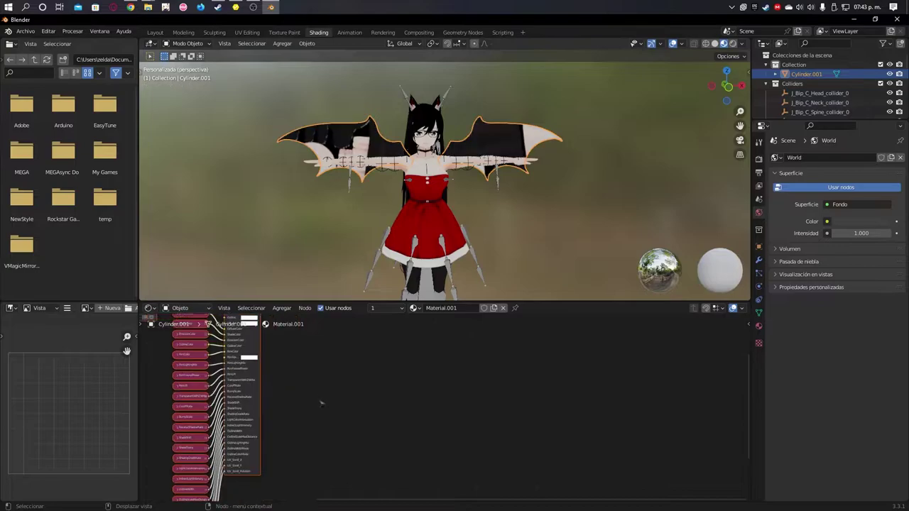
key("Home")
mouse_move(372, 357)
middle_mouse_down()
mouse_move(439, 396)
mouse_move(430, 403)
middle_mouse_up()
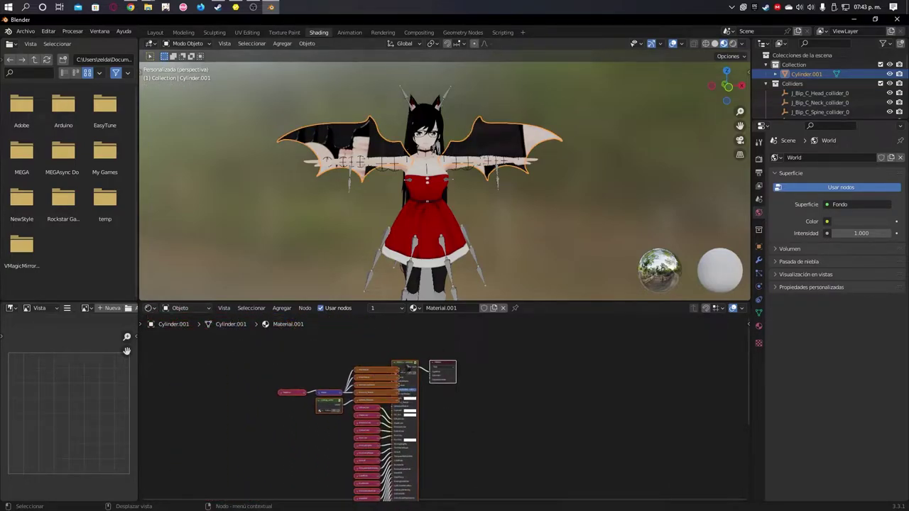
mouse_move(408, 368)
middle_mouse_down()
mouse_move(536, 361)
mouse_move(505, 348)
middle_mouse_up()
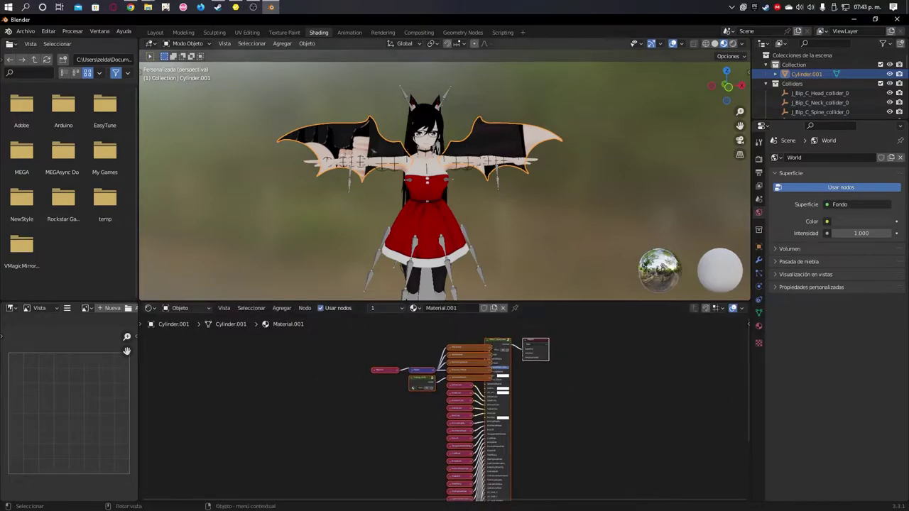
scroll(532, 327, "up", 1)
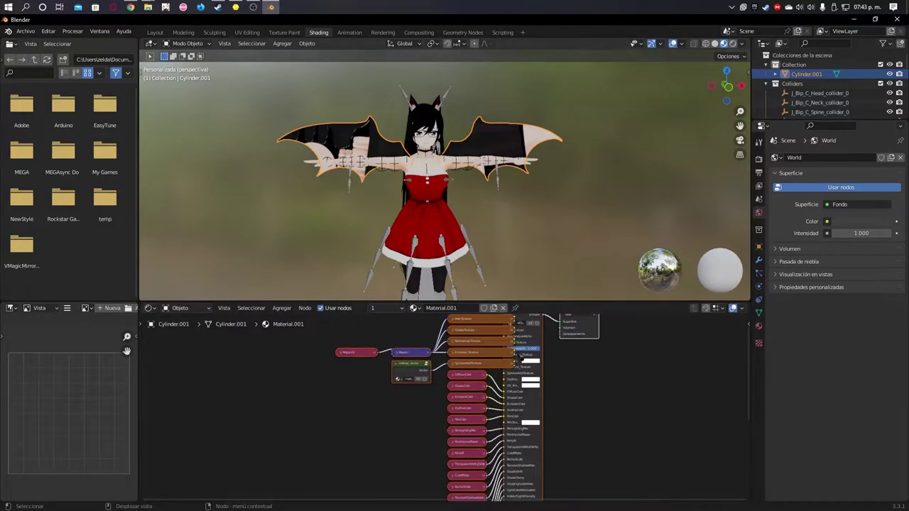
scroll(525, 334, "up", 1)
scroll(523, 341, "up", 1)
scroll(517, 426, "up", 1)
scroll(482, 393, "up", 2)
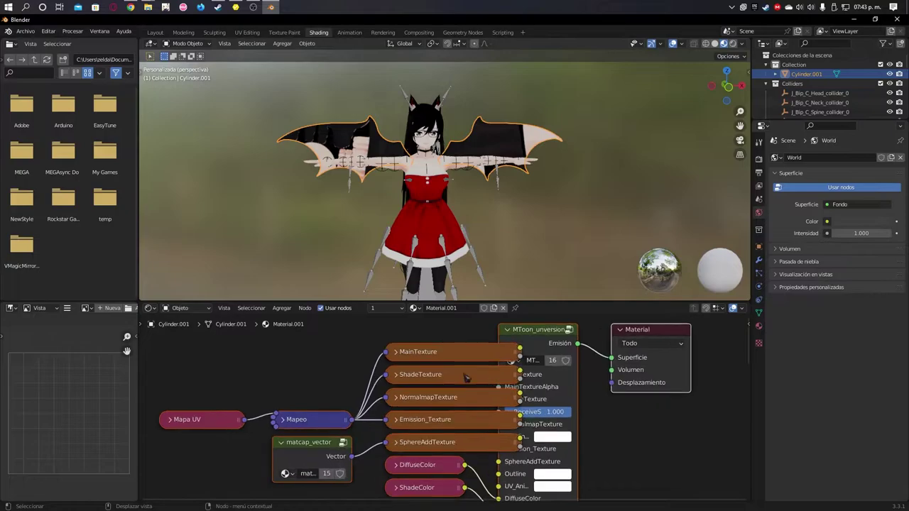
Step: Assign WingsTexture4.png as the image of the wings' MainTexture node
scroll(440, 370, "up", 1)
left_click(388, 344)
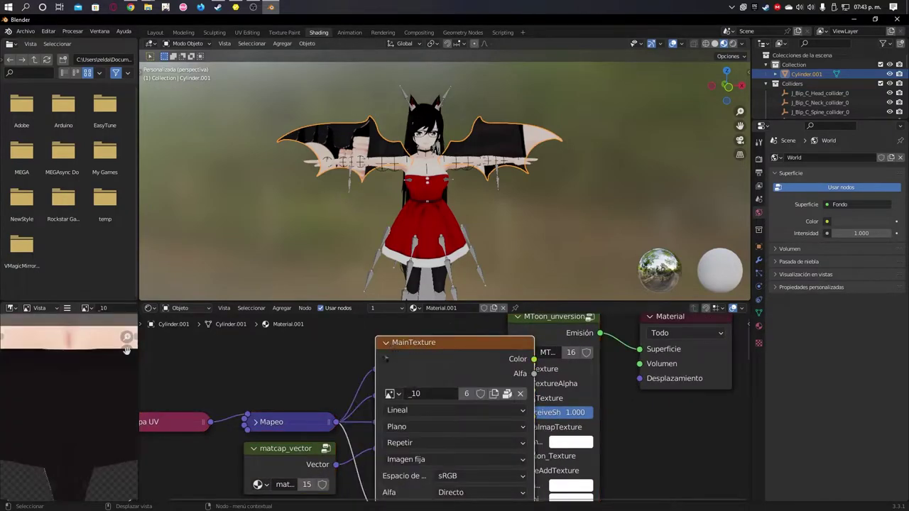
scroll(386, 359, "down", 1)
scroll(83, 384, "down", 3)
scroll(83, 384, "down", 1)
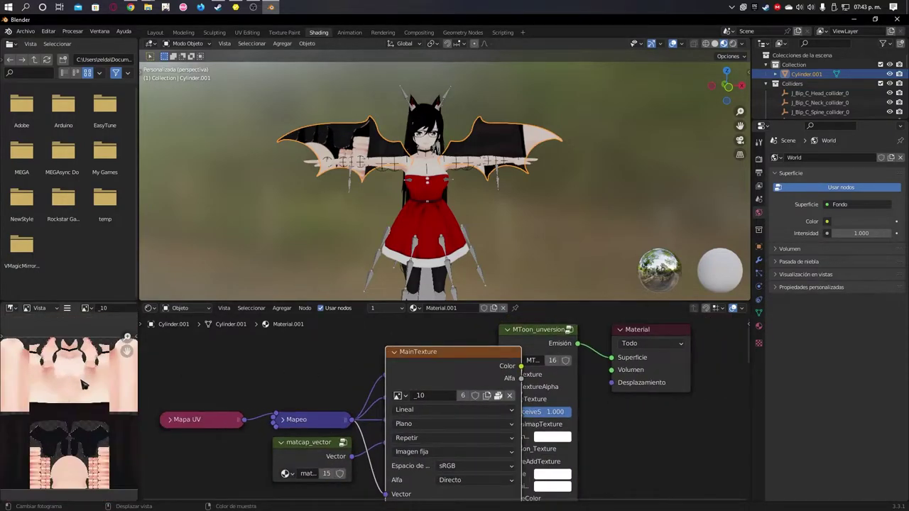
left_click(398, 396)
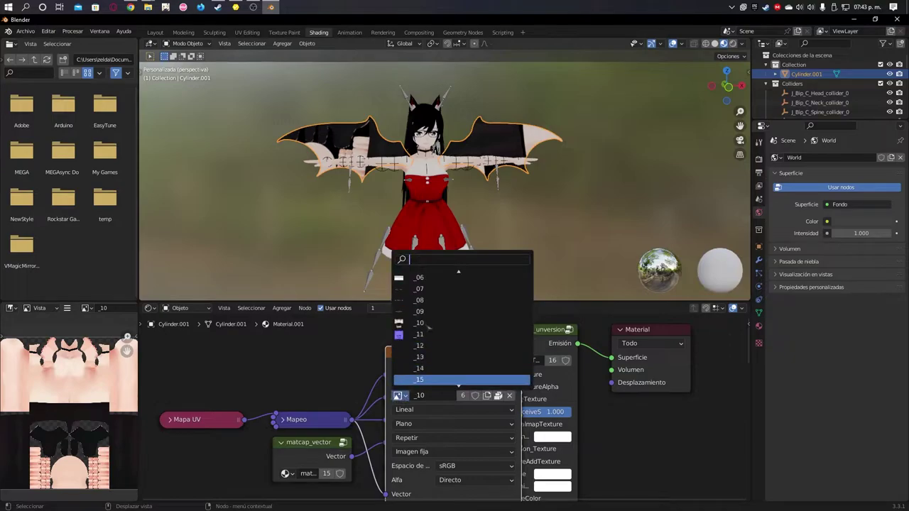
scroll(430, 324, "down", 5)
scroll(454, 328, "up", 2)
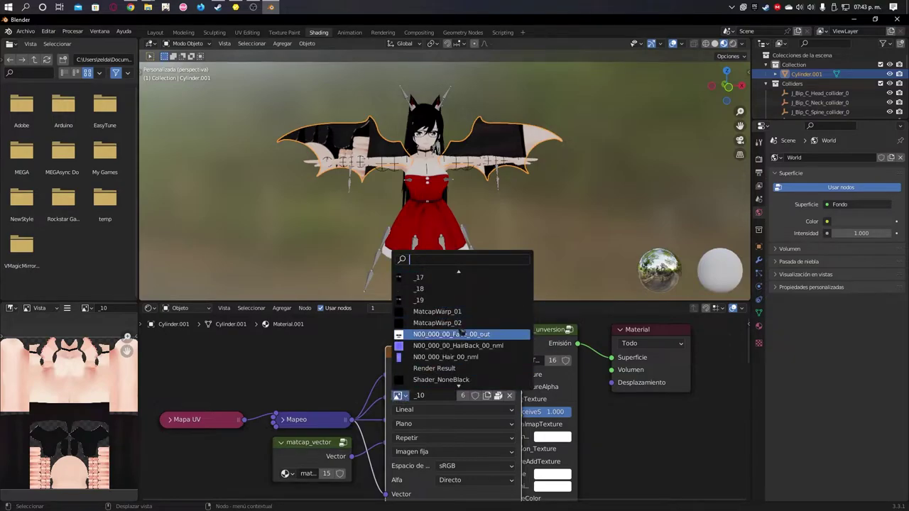
scroll(462, 332, "down", 2)
scroll(463, 334, "down", 2)
scroll(429, 346, "down", 4)
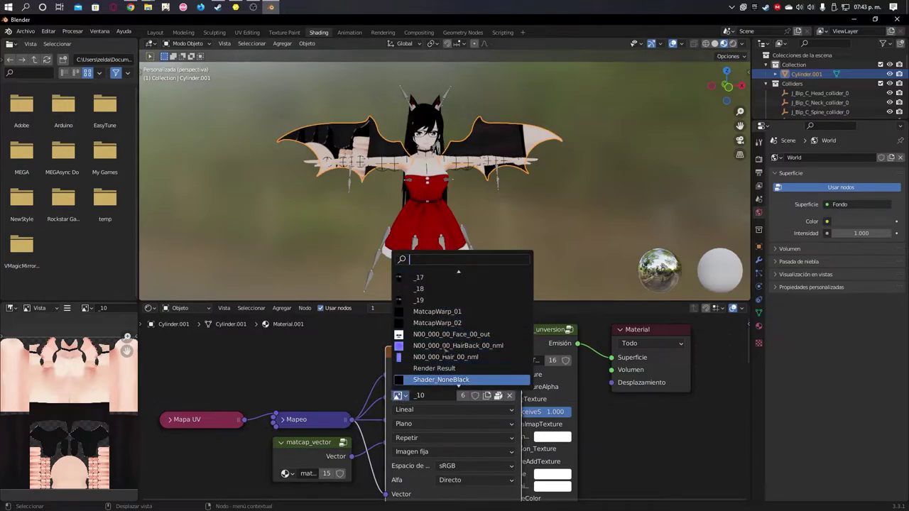
scroll(445, 350, "down", 5)
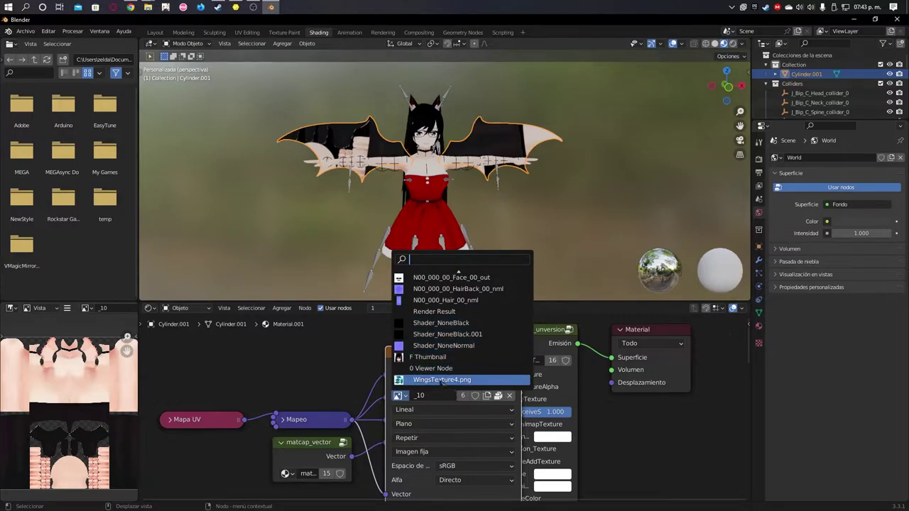
left_click(456, 381)
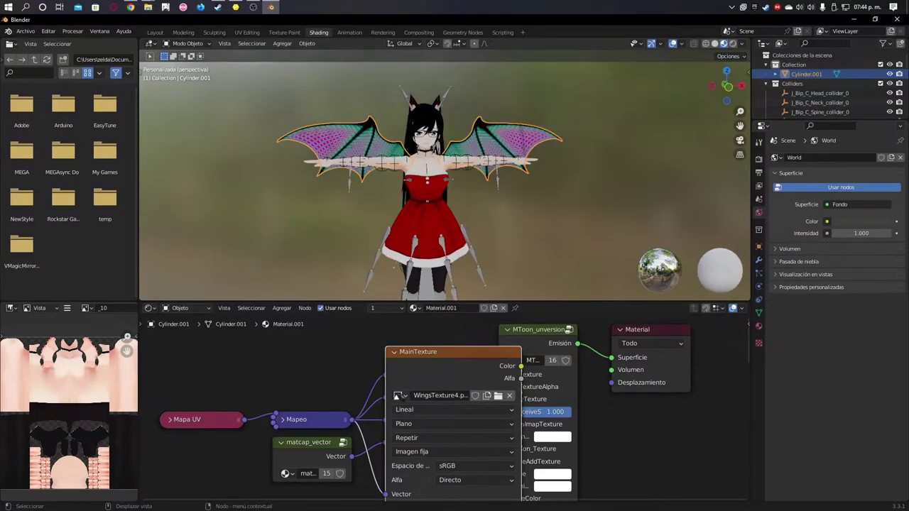
Step: Assign WingsTexture4.png to the ShadeTexture node as well
left_click(393, 352)
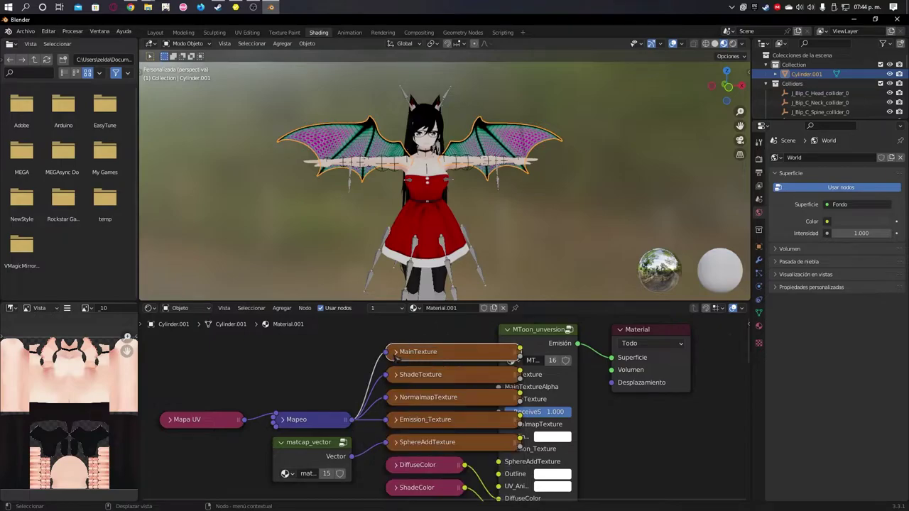
left_click(396, 374)
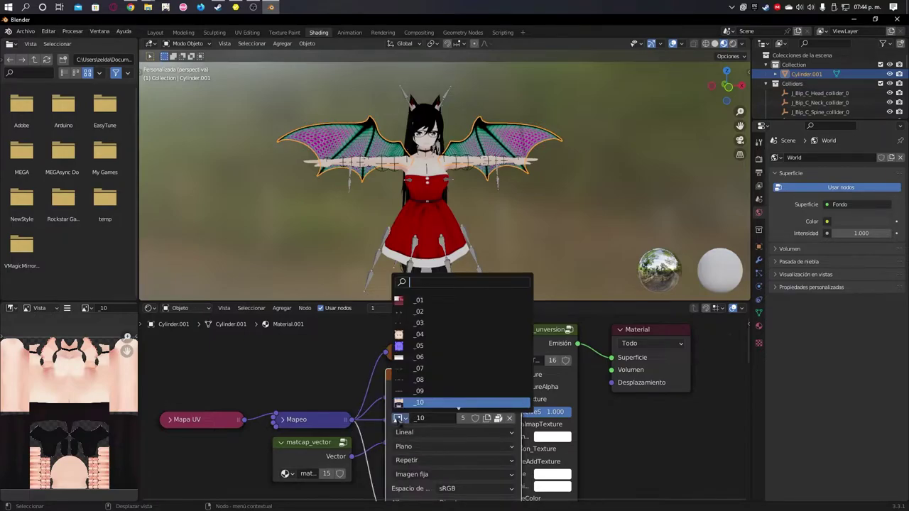
left_click(398, 418)
scroll(420, 368, "down", 5)
scroll(422, 387, "down", 5)
scroll(425, 411, "down", 3)
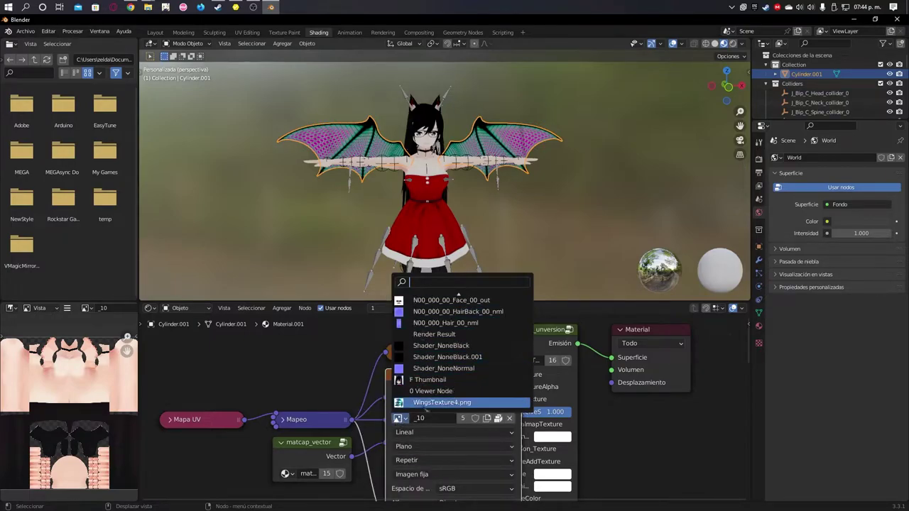
left_click(424, 403)
left_click(395, 375)
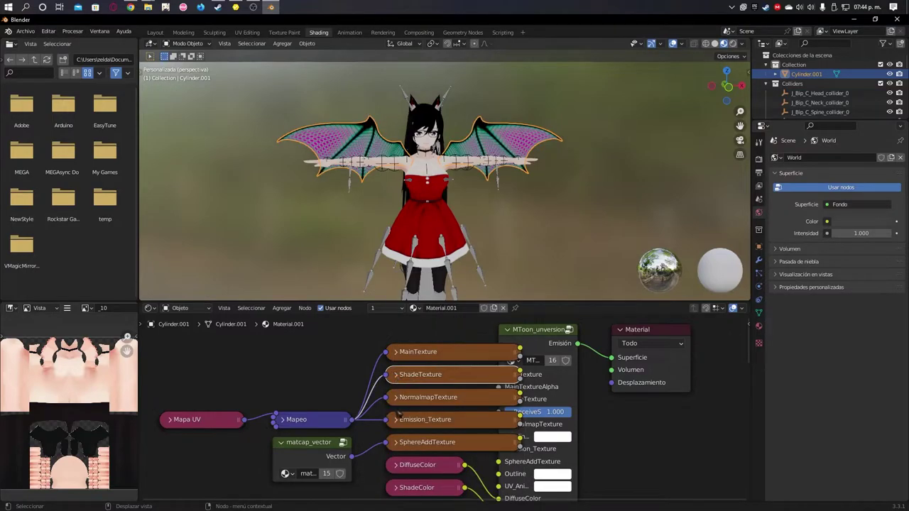
Step: Assign WingsTexture.png to the NormalmapTexture node, then check the Emission_Texture node's image
left_click(396, 398)
scroll(412, 402, "down", 2)
scroll(413, 403, "down", 1)
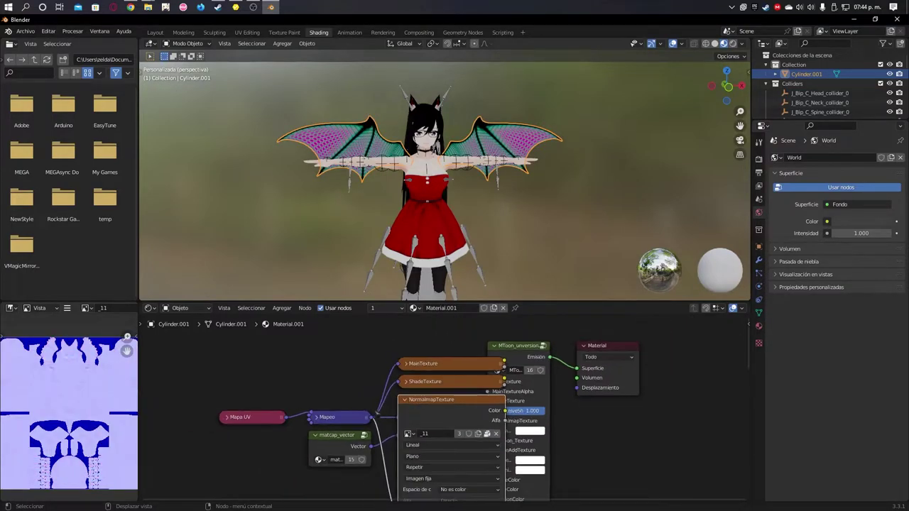
scroll(414, 404, "down", 1)
scroll(416, 419, "down", 1)
scroll(418, 426, "up", 2)
middle_click_drag(417, 433, 418, 345)
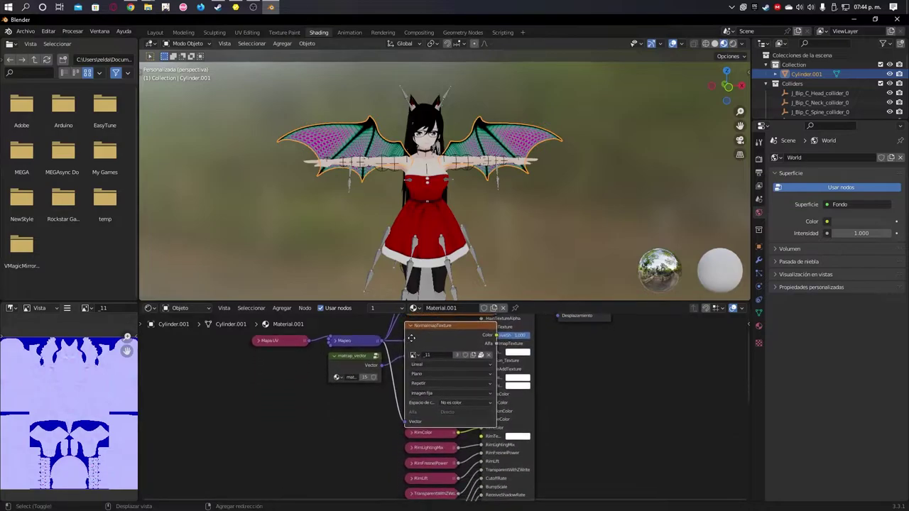
scroll(419, 338, "up", 1)
left_click(416, 338)
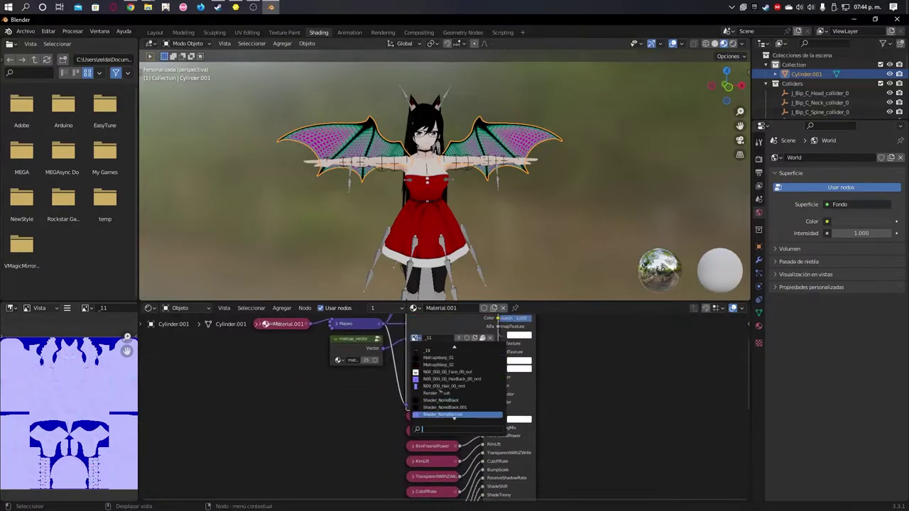
left_click(437, 414)
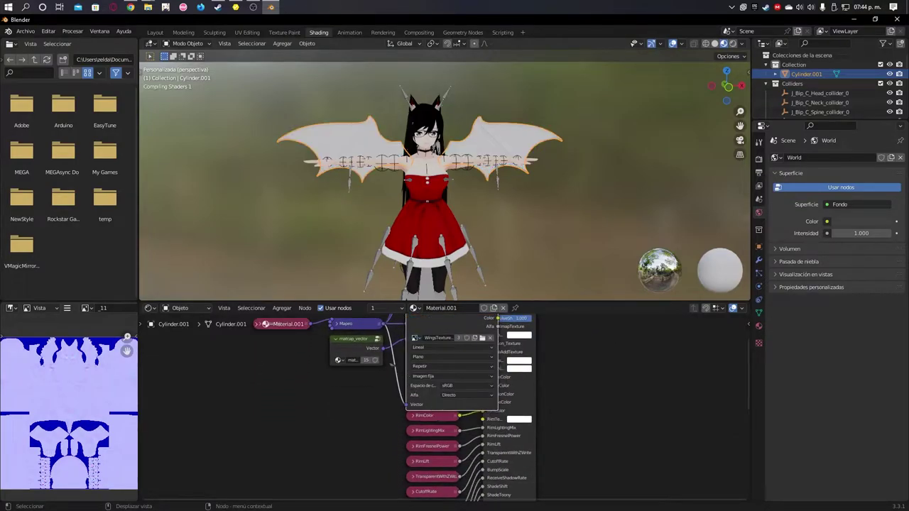
scroll(387, 365, "up", 2)
scroll(376, 370, "up", 1)
scroll(370, 372, "up", 1, "shift")
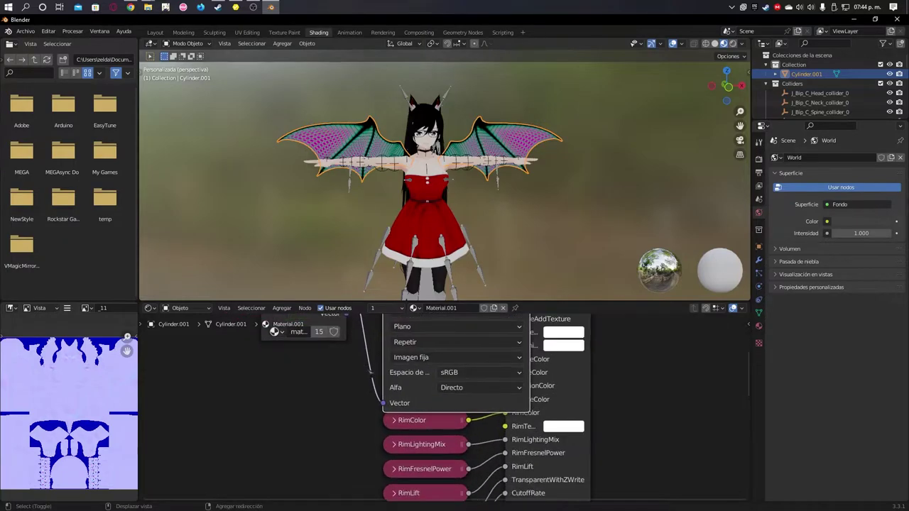
scroll(370, 372, "up", 3, "shift")
left_click(378, 349)
left_click(378, 374)
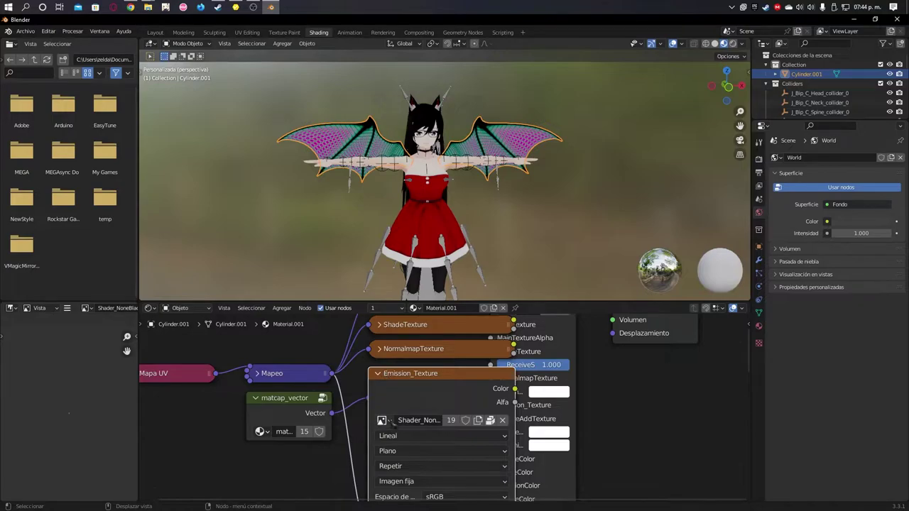
left_click(383, 420)
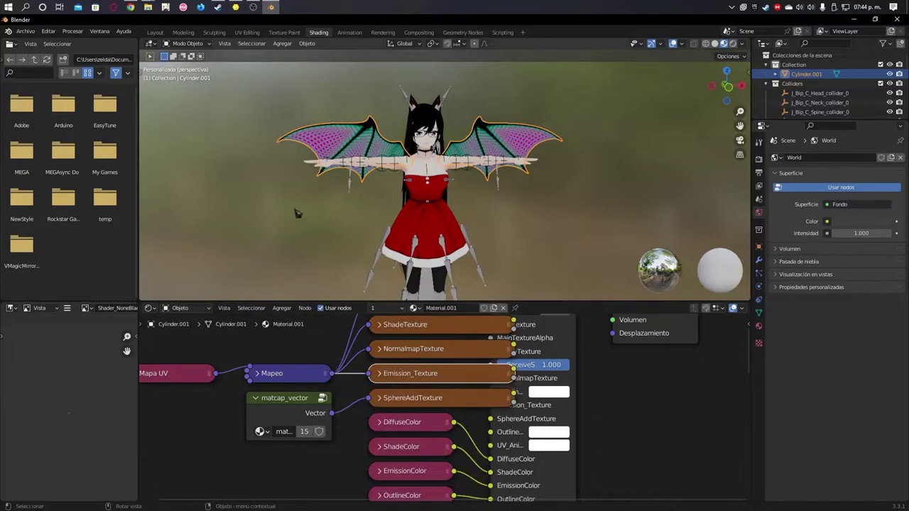
scroll(326, 410, "down", 1)
middle_click_drag(333, 164, 442, 213)
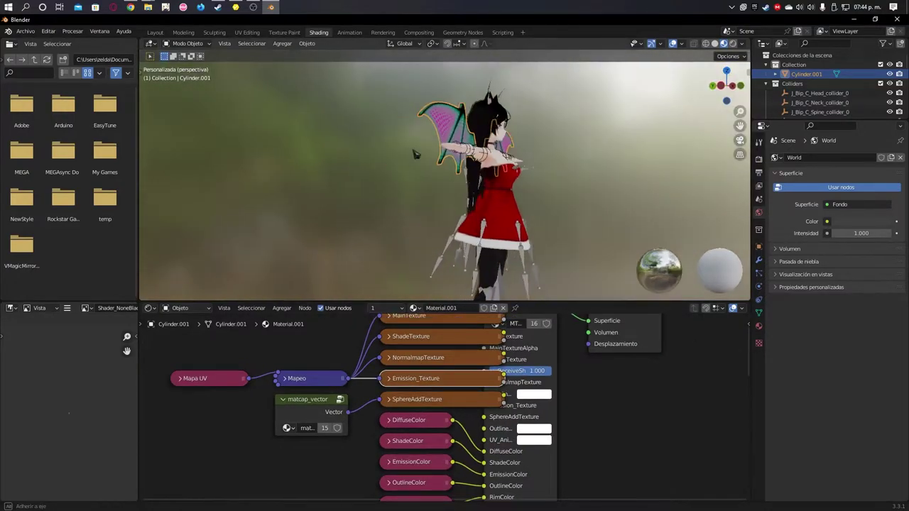
scroll(396, 142, "up", 4)
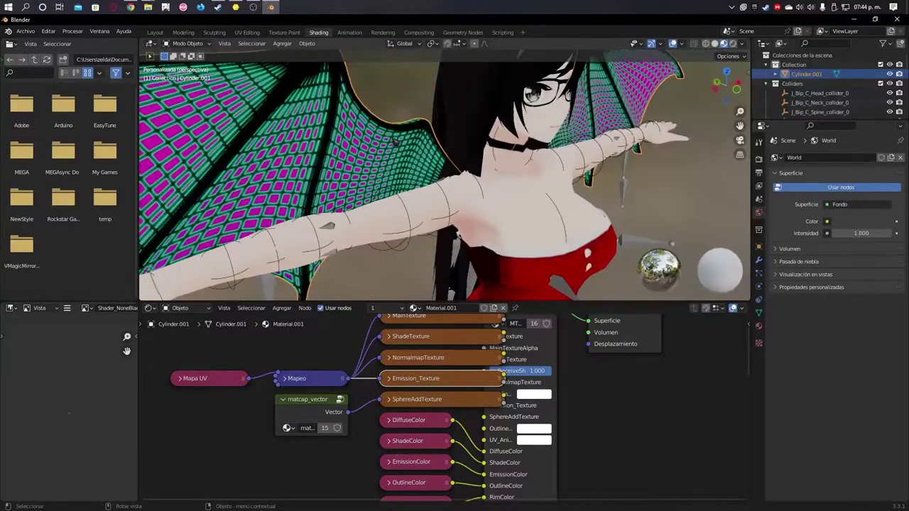
mouse_move(396, 142)
middle_mouse_down("shift")
mouse_move(402, 122)
mouse_move(334, 127)
middle_mouse_up("shift")
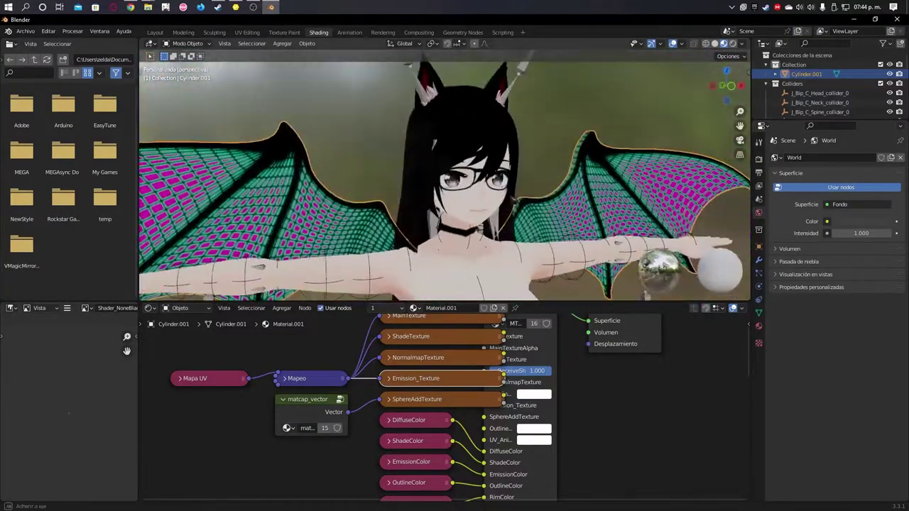
scroll(497, 212, "down", 2)
scroll(494, 206, "down", 2)
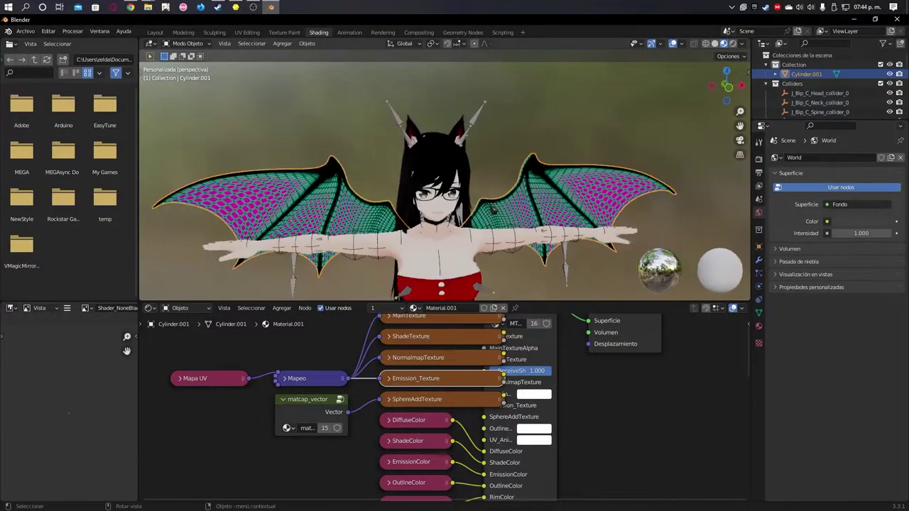
scroll(491, 192, "down", 2)
scroll(484, 174, "down", 1)
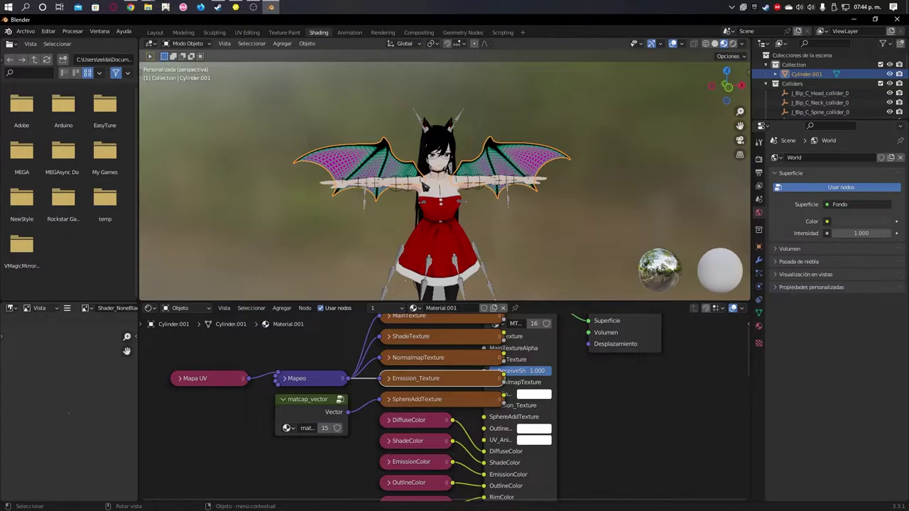
middle_click_drag(424, 187, 472, 195)
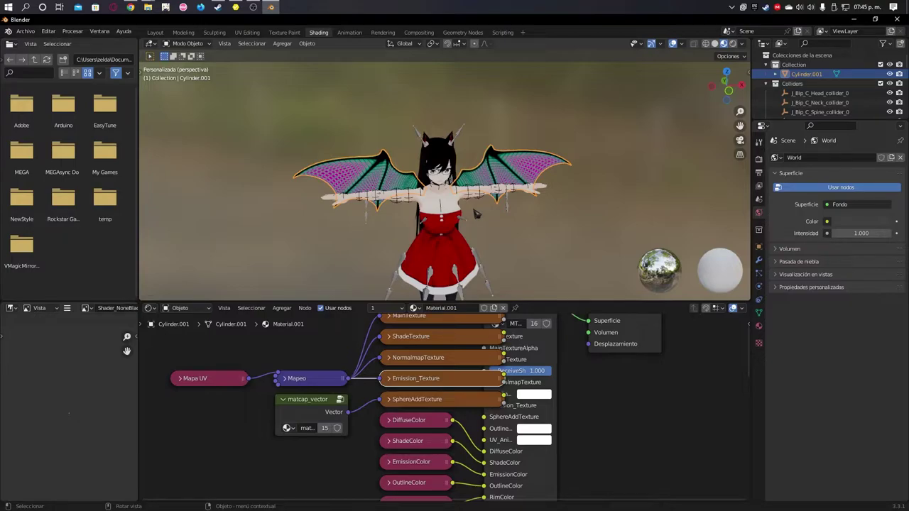
mouse_move(543, 212)
middle_mouse_down()
mouse_move(503, 160)
mouse_move(430, 174)
middle_mouse_up()
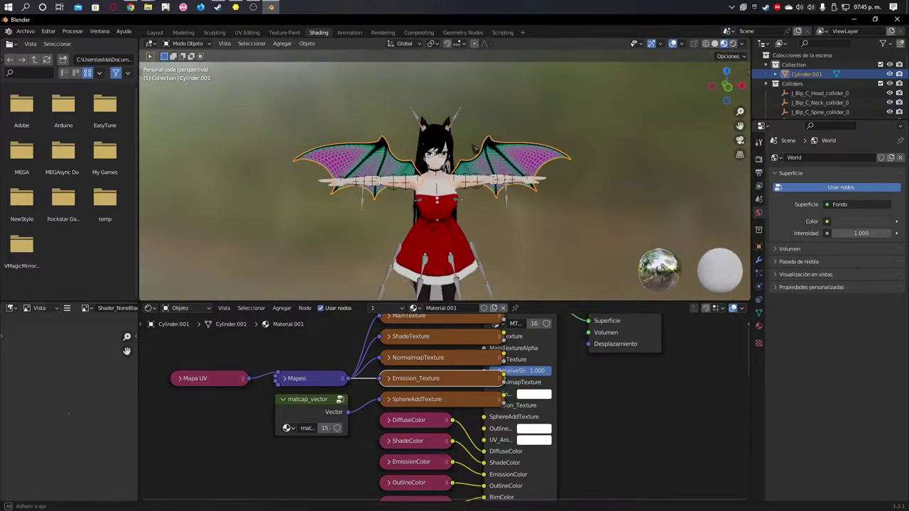
scroll(442, 198, "up", 4)
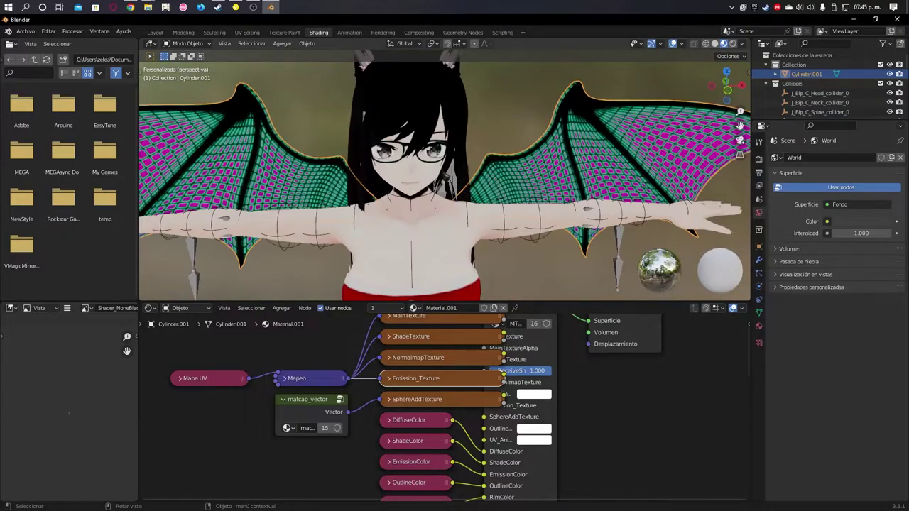
scroll(444, 185, "down", 2)
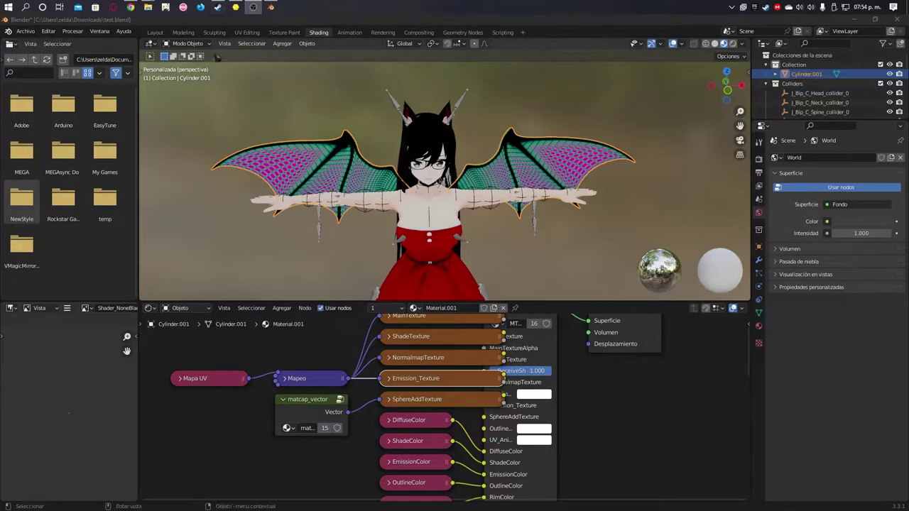
Step: In Modeling, add an Armature (Esqueleto) modifier to the wings with Object set to Armature
left_click(184, 33)
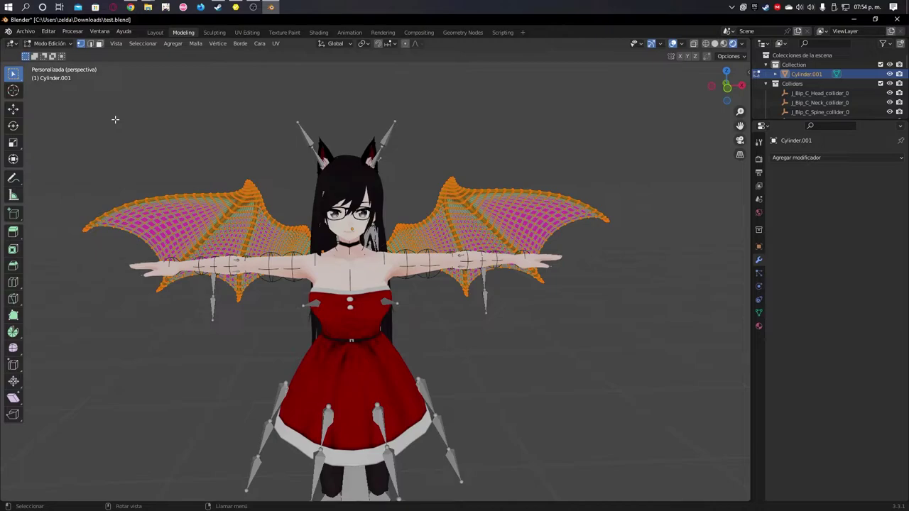
left_click(775, 83)
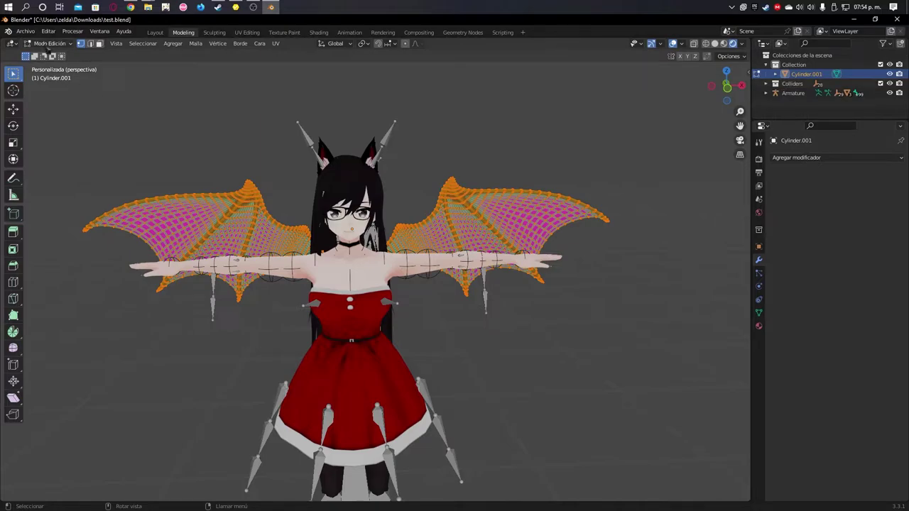
left_click(801, 157)
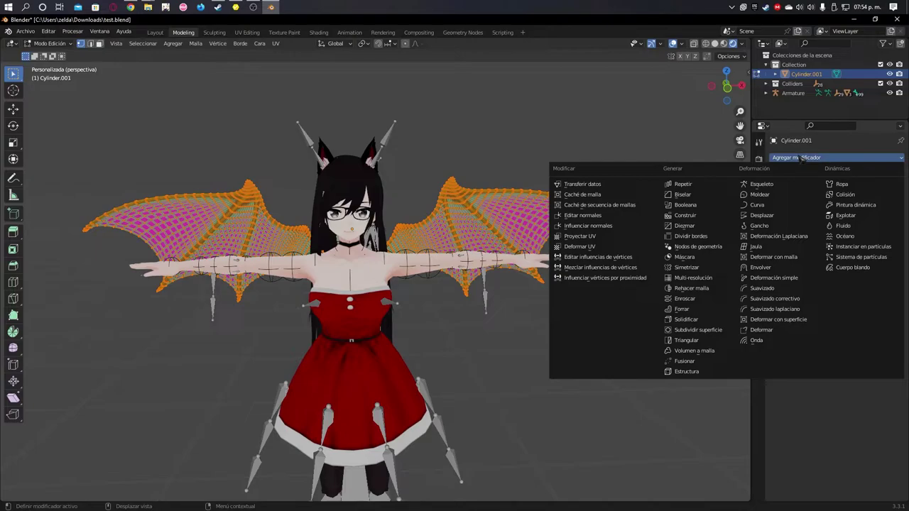
left_click(763, 184)
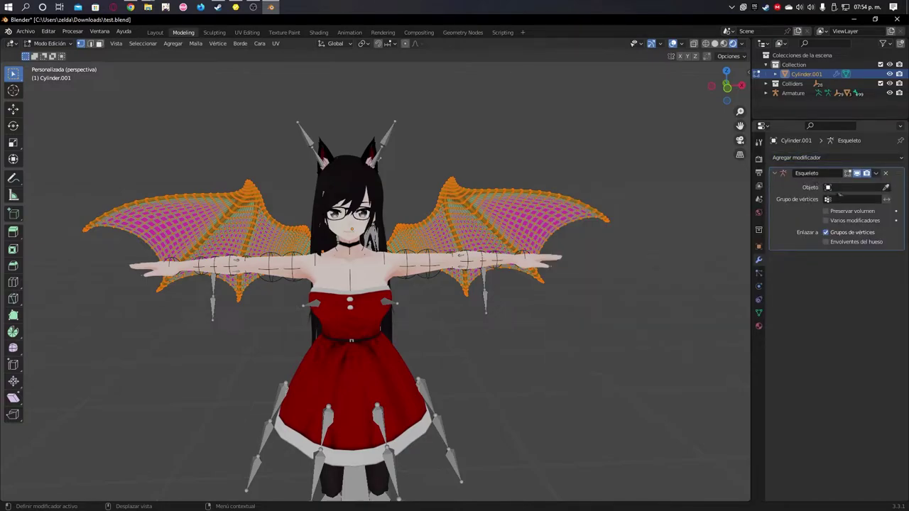
left_click(840, 189)
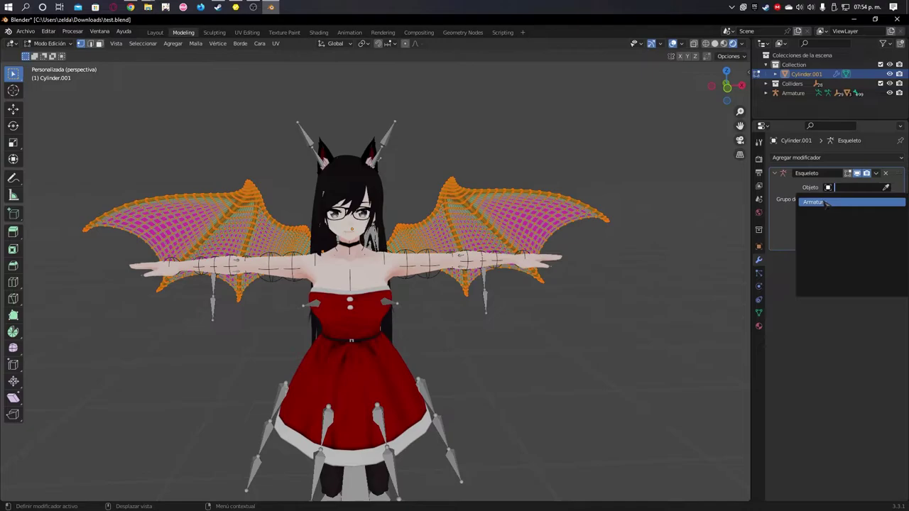
left_click(835, 205)
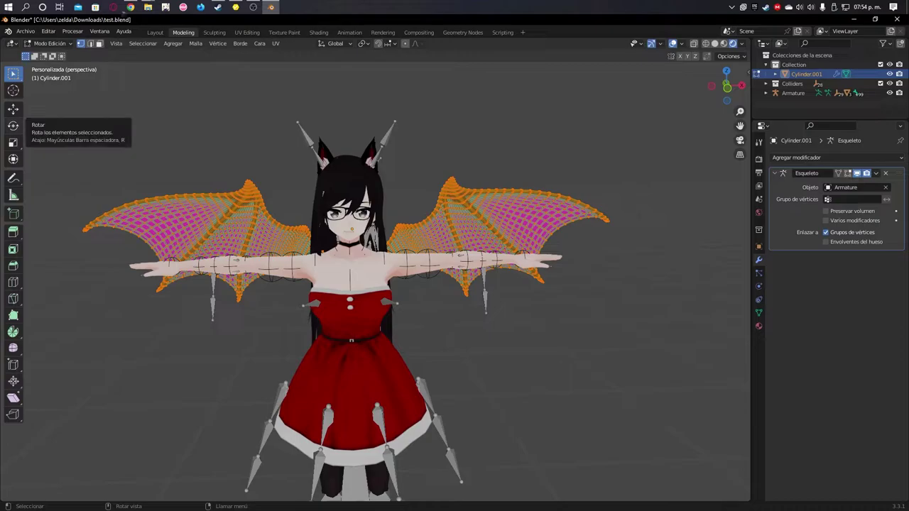
left_click(56, 44)
Step: Return to Object Mode, select the avatar's Armature, and switch to wireframe to see its bones
left_click(53, 54)
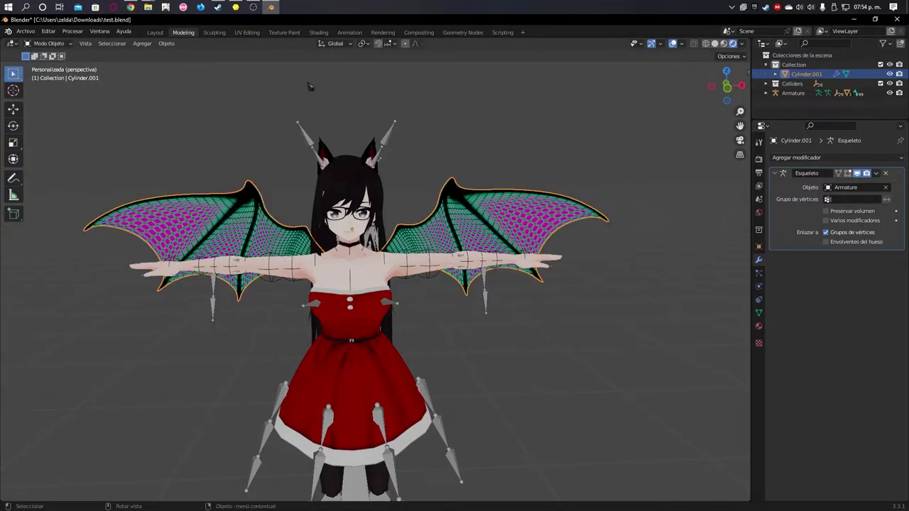
left_click(392, 137)
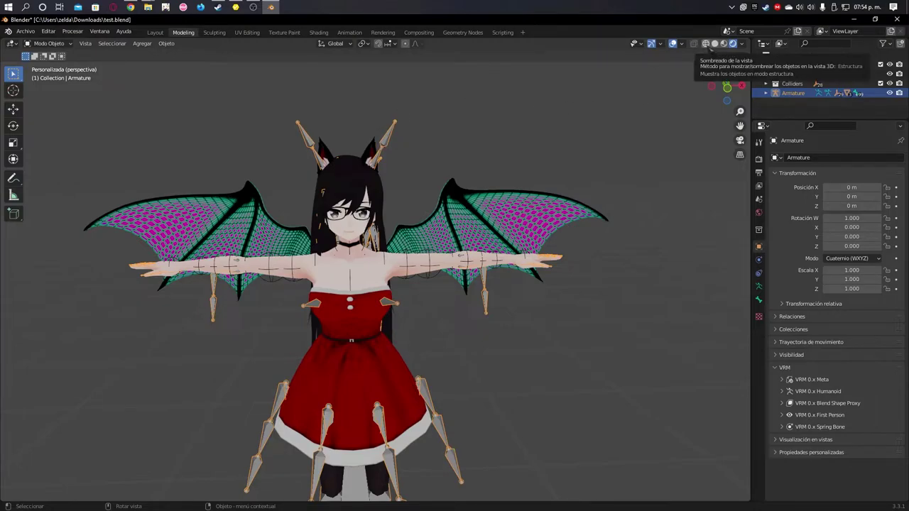
left_click(706, 43)
scroll(329, 243, "up", 5)
scroll(328, 243, "down", 1)
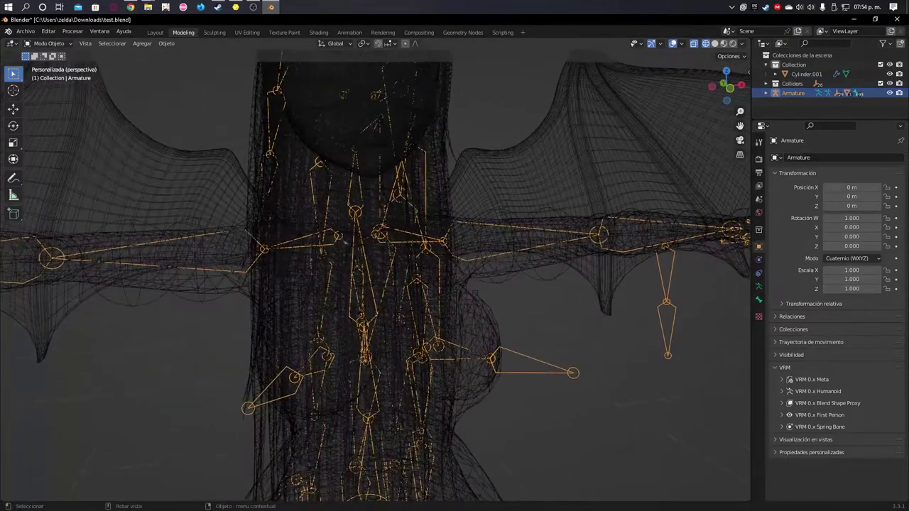
scroll(329, 243, "down", 3)
scroll(263, 206, "up", 3)
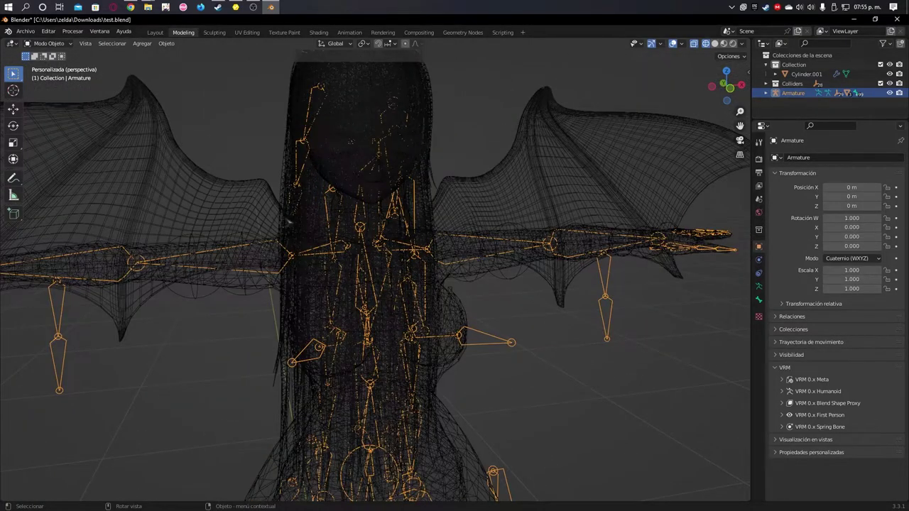
scroll(243, 208, "down", 2)
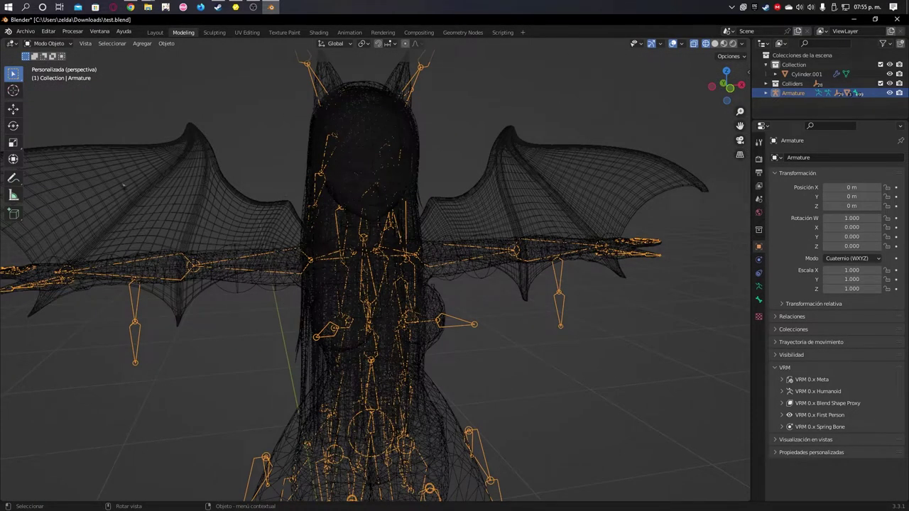
left_click(49, 43)
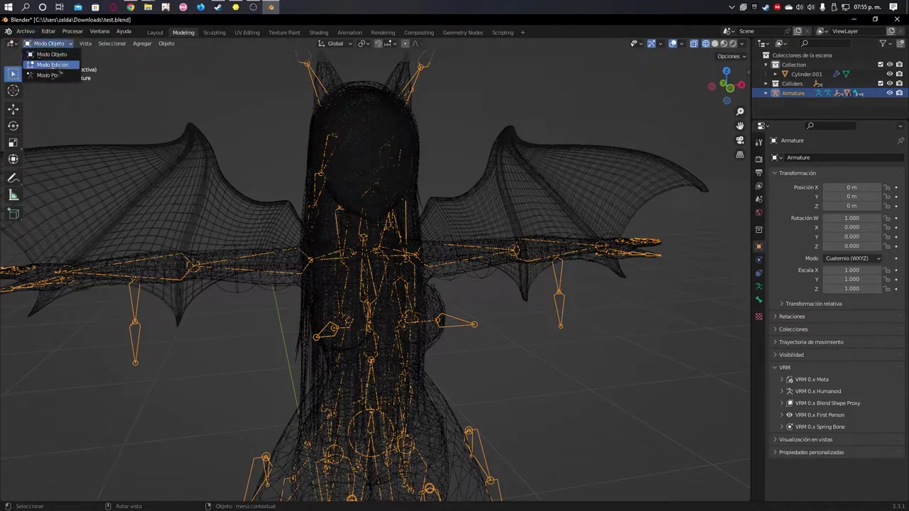
left_click(57, 73)
scroll(375, 277, "up", 2)
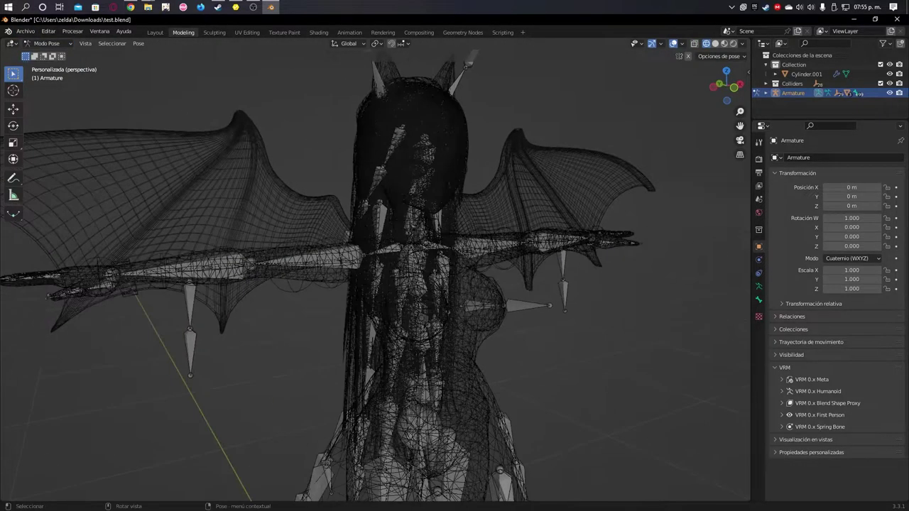
scroll(375, 277, "up", 2)
scroll(375, 277, "up", 2)
scroll(375, 277, "down", 1)
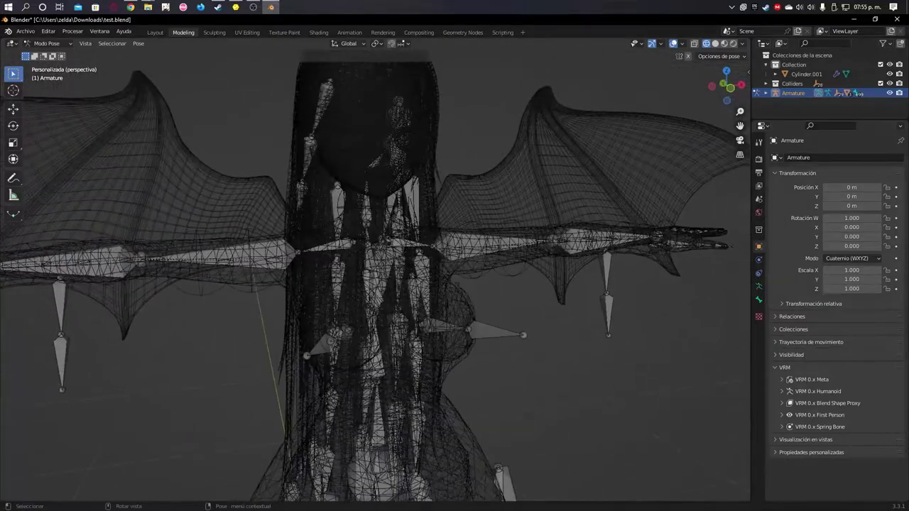
scroll(375, 277, "up", 2)
scroll(375, 277, "up", 2)
scroll(375, 277, "up", 1)
mouse_move(436, 256)
middle_mouse_down()
mouse_move(382, 263)
mouse_move(426, 206)
middle_mouse_up()
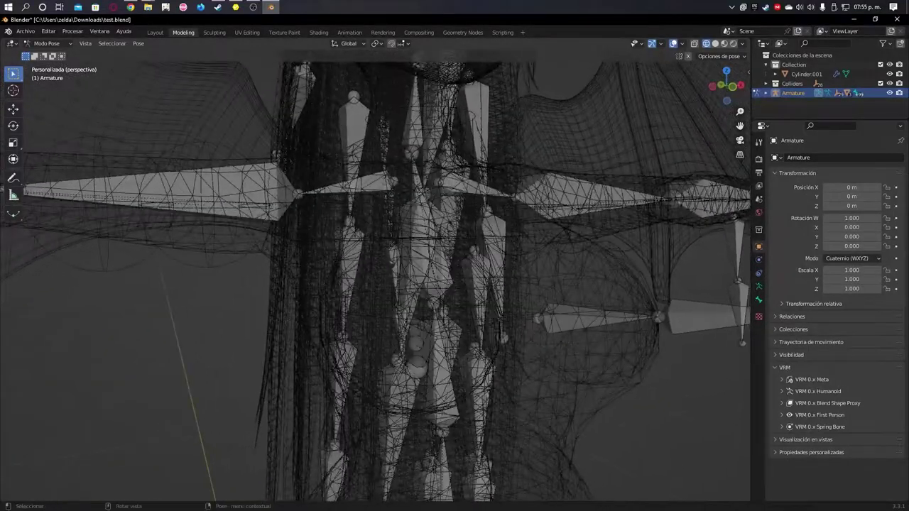
left_click(426, 206)
scroll(433, 192, "up", 2)
scroll(466, 167, "up", 2)
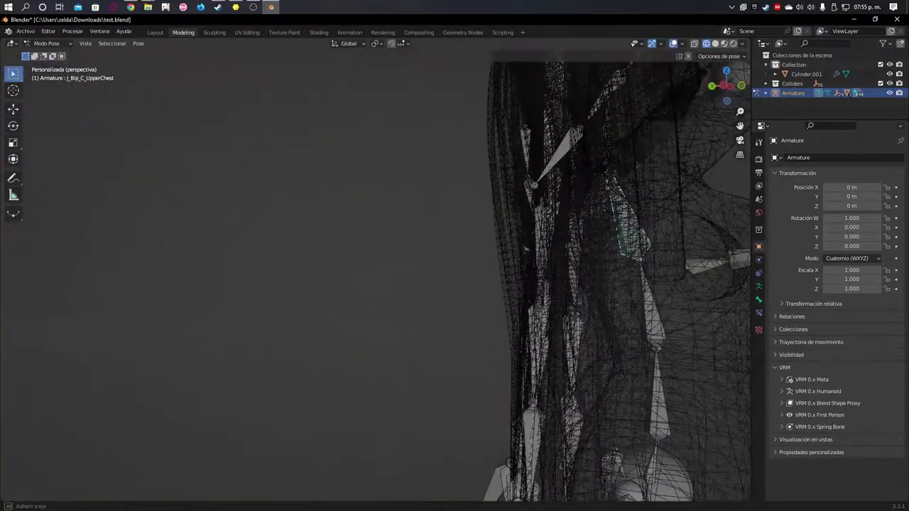
scroll(376, 277, "down", 3)
scroll(377, 277, "down", 2)
middle_click_drag(388, 201, 268, 196)
mouse_move(562, 279)
middle_mouse_down()
mouse_move(571, 253)
mouse_move(402, 286)
mouse_move(487, 286)
mouse_move(391, 291)
mouse_move(455, 295)
mouse_move(444, 297)
mouse_move(384, 284)
middle_mouse_up()
scroll(384, 284, "down", 5)
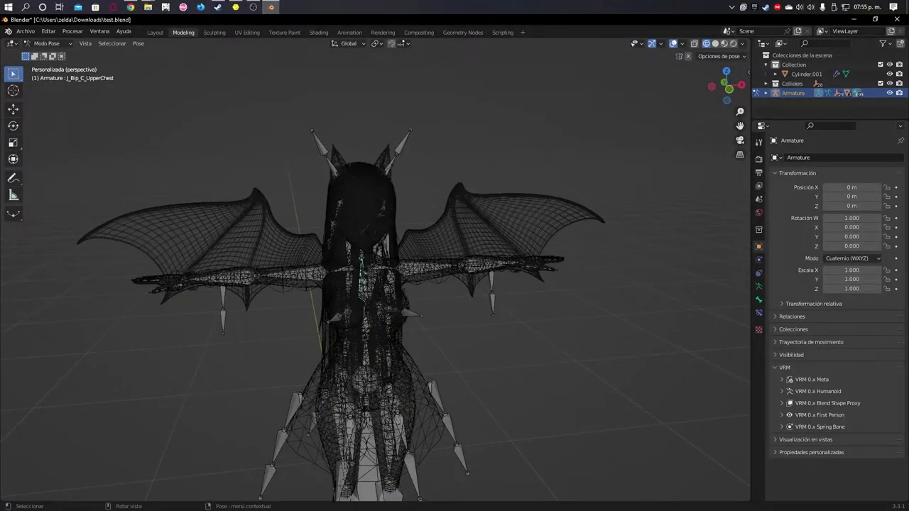
key("r")
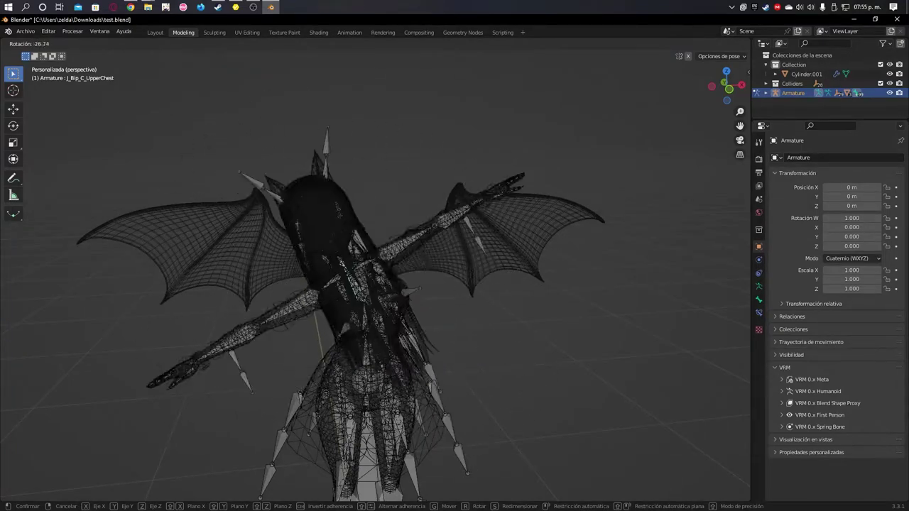
key("Escape")
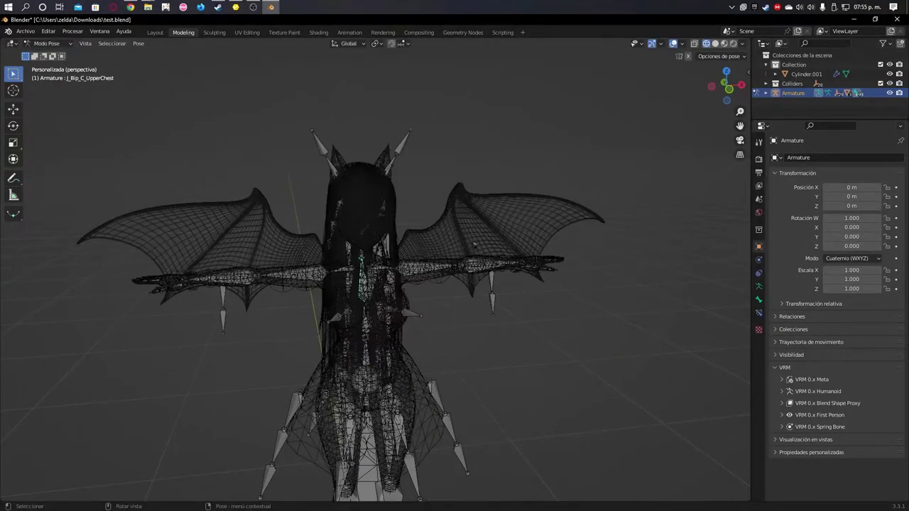
key("r")
key("r")
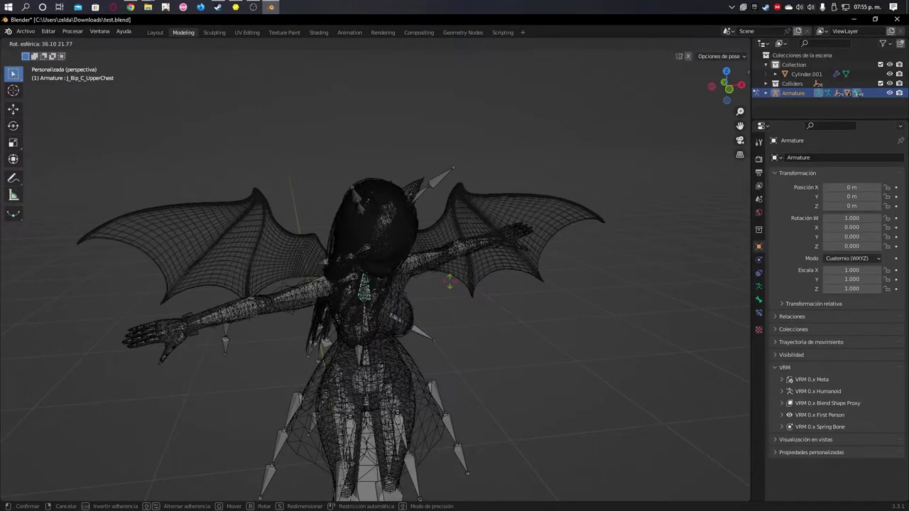
key("Escape")
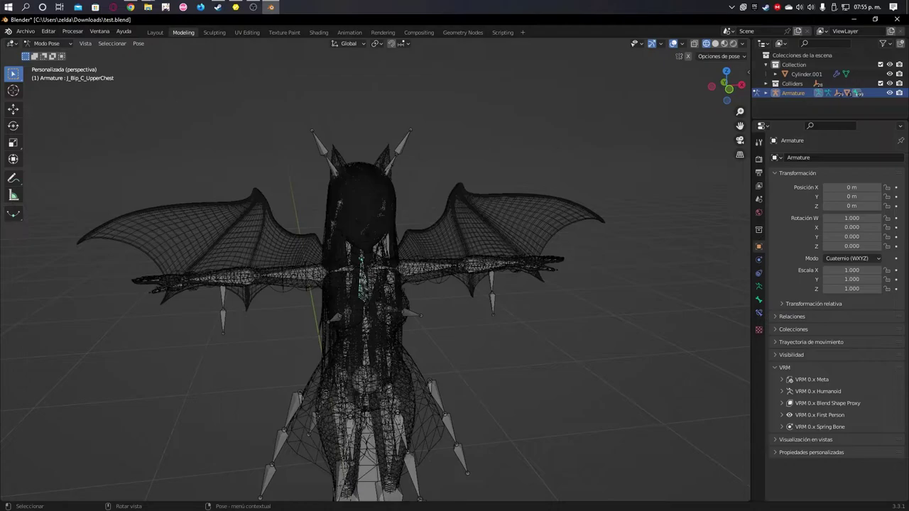
Step: Select the Cylinder.001 bat wings in Object Mode, enter Weight Paint mode, and show their vertex groups
left_click(68, 44)
left_click(53, 54)
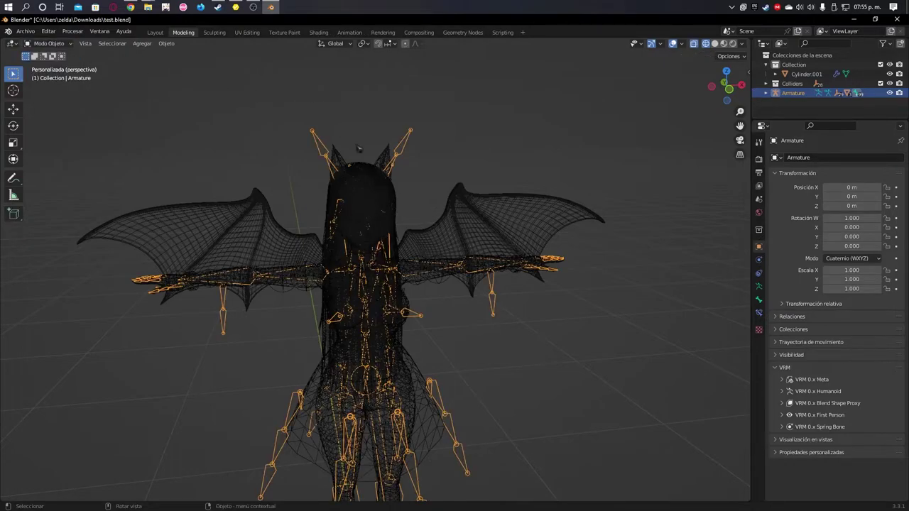
scroll(204, 229, "up", 4)
left_click(155, 166)
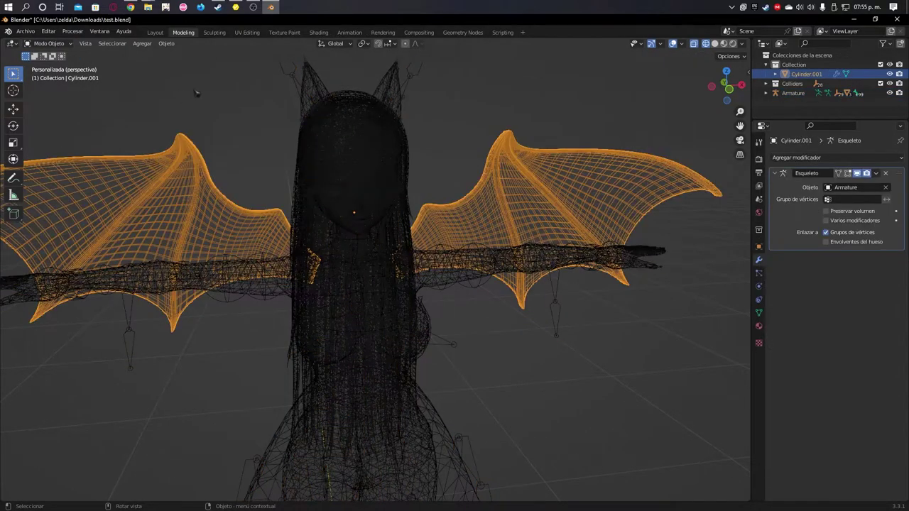
scroll(314, 267, "down", 4)
middle_click_drag(362, 267, 389, 240)
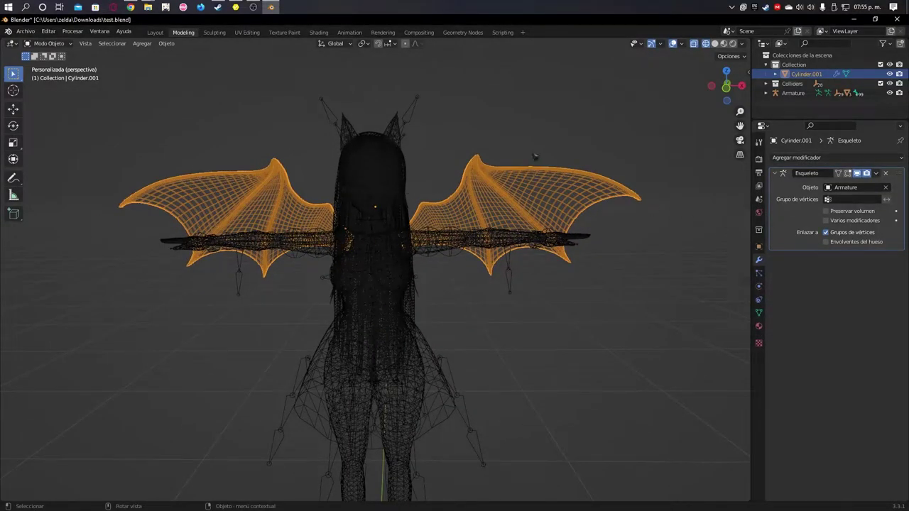
left_click(64, 43)
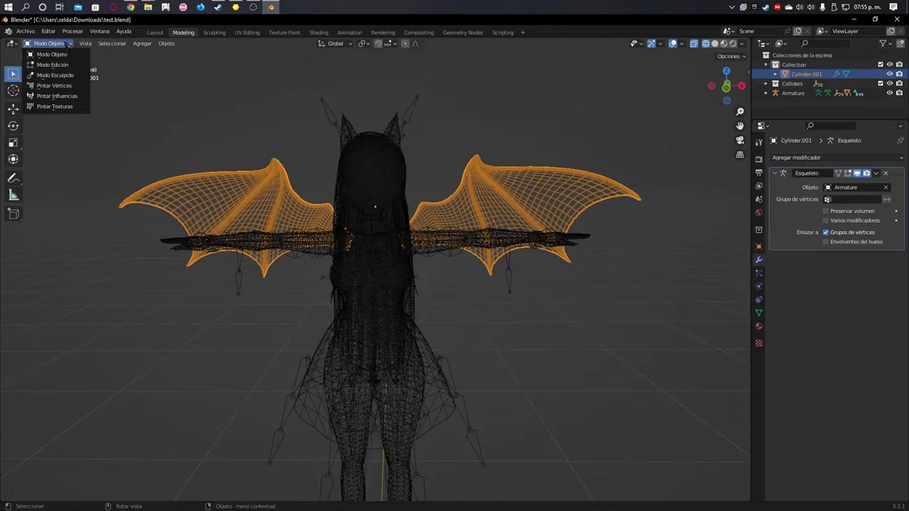
left_click(56, 96)
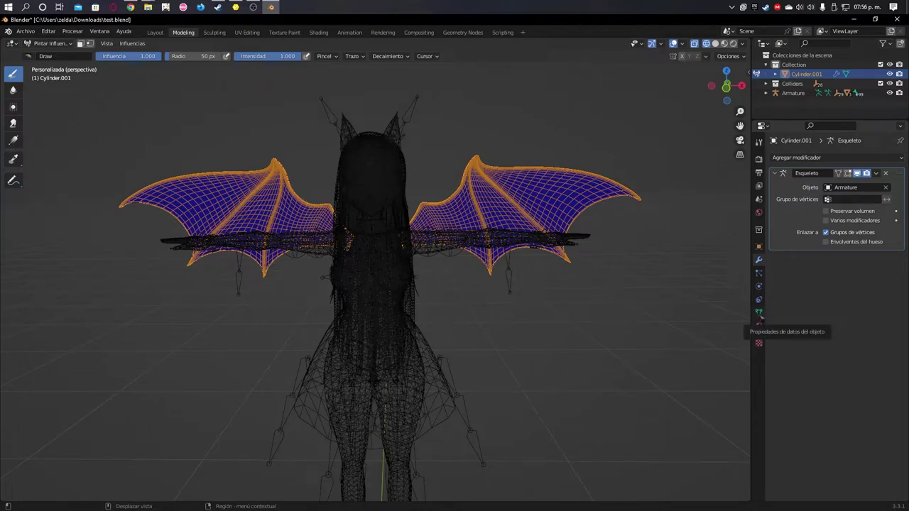
left_click(759, 313)
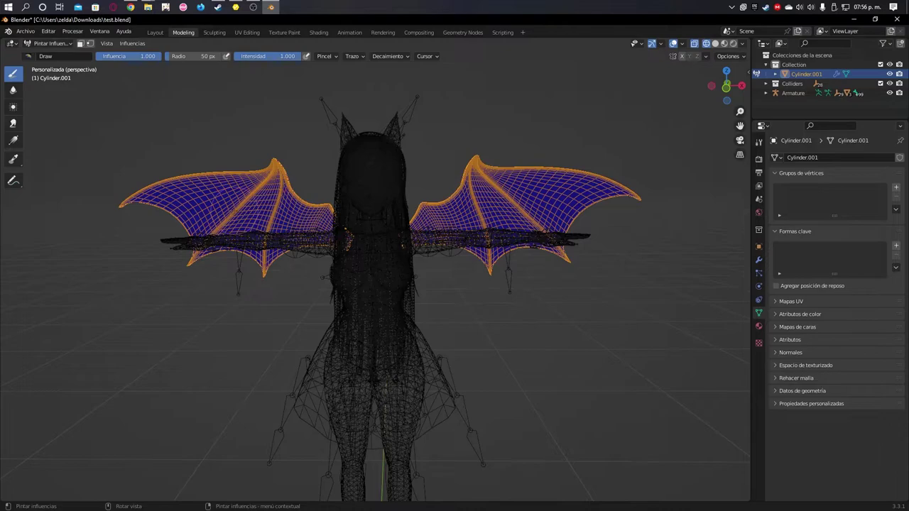
Step: Paint full J_Bip_C_UpperChest weight across the left wing and the right wing's inner and outer parts
left_click_drag(170, 190, 245, 191)
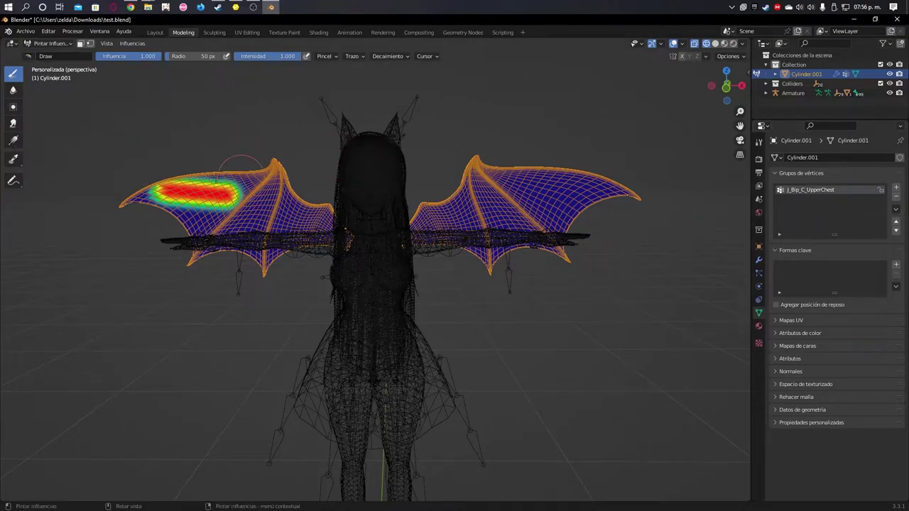
mouse_move(235, 192)
left_mouse_down()
mouse_move(265, 151)
mouse_move(109, 196)
mouse_move(247, 258)
mouse_move(347, 231)
mouse_move(291, 202)
left_mouse_up()
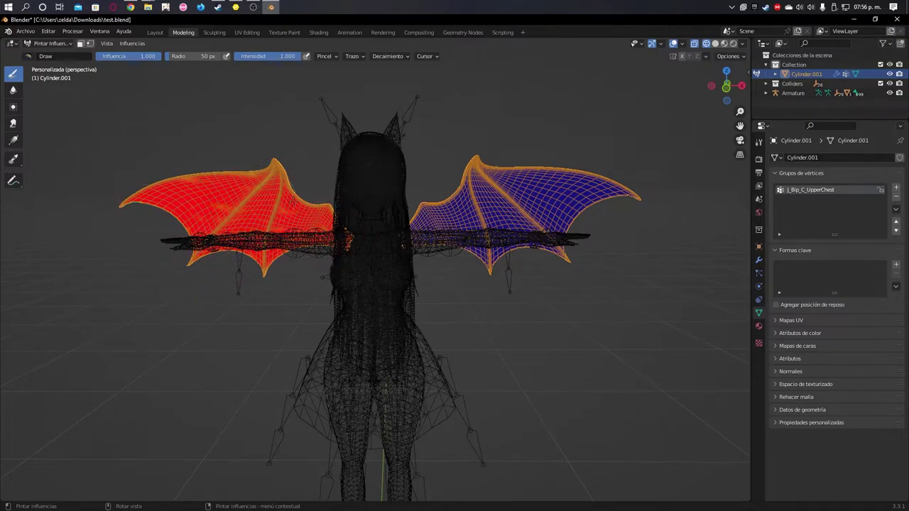
left_click_drag(230, 165, 497, 241)
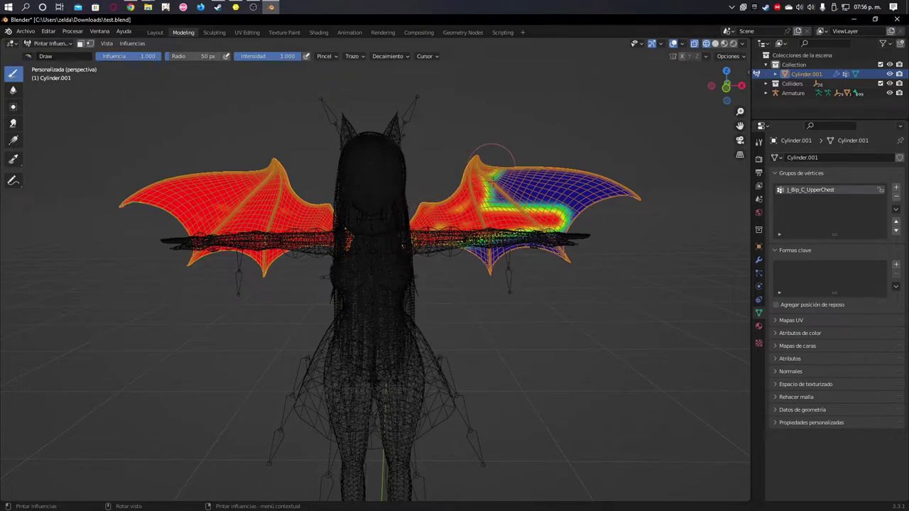
mouse_move(491, 274)
left_mouse_down()
mouse_move(564, 261)
mouse_move(541, 269)
left_mouse_up()
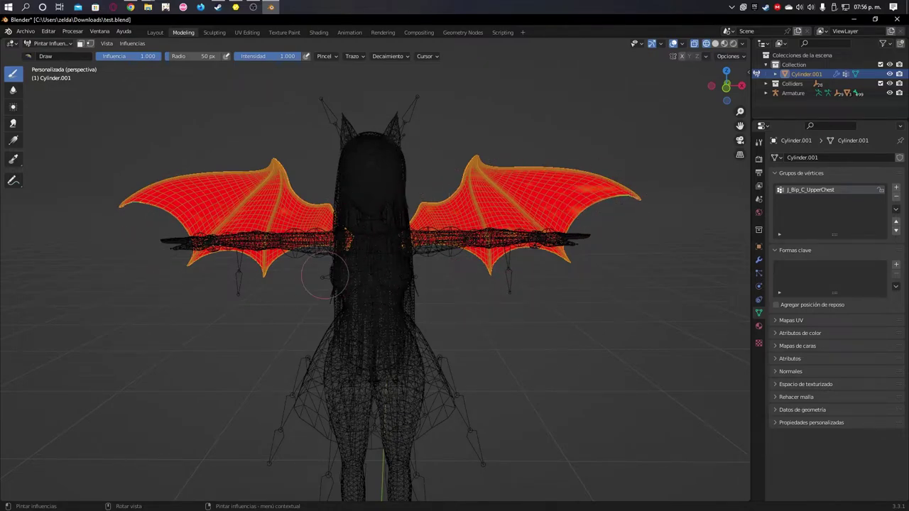
mouse_move(213, 206)
left_mouse_down()
mouse_move(284, 192)
mouse_move(185, 202)
mouse_move(217, 181)
mouse_move(235, 220)
mouse_move(228, 238)
mouse_move(213, 234)
mouse_move(249, 250)
mouse_move(306, 245)
mouse_move(302, 255)
mouse_move(359, 221)
mouse_move(341, 213)
left_mouse_up()
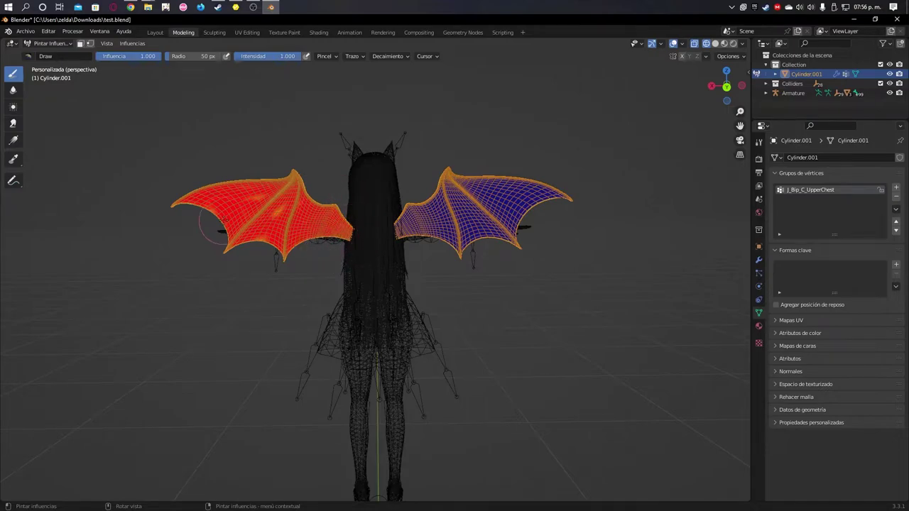
Step: Paint the remaining right-wing weight, orbiting around to check both wings are fully red
middle_click_drag(256, 245, 273, 116)
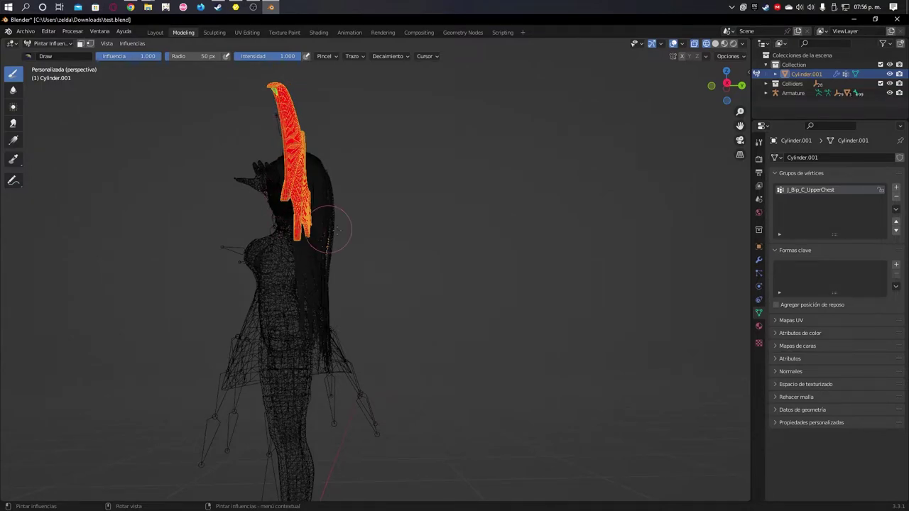
middle_click_drag(293, 225, 274, 327)
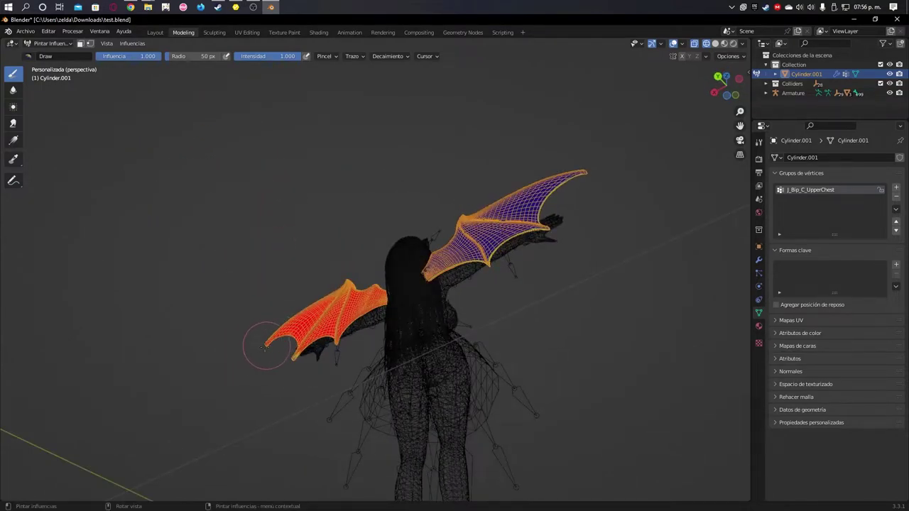
mouse_move(480, 298)
middle_mouse_down()
mouse_move(412, 233)
mouse_move(578, 223)
middle_mouse_up()
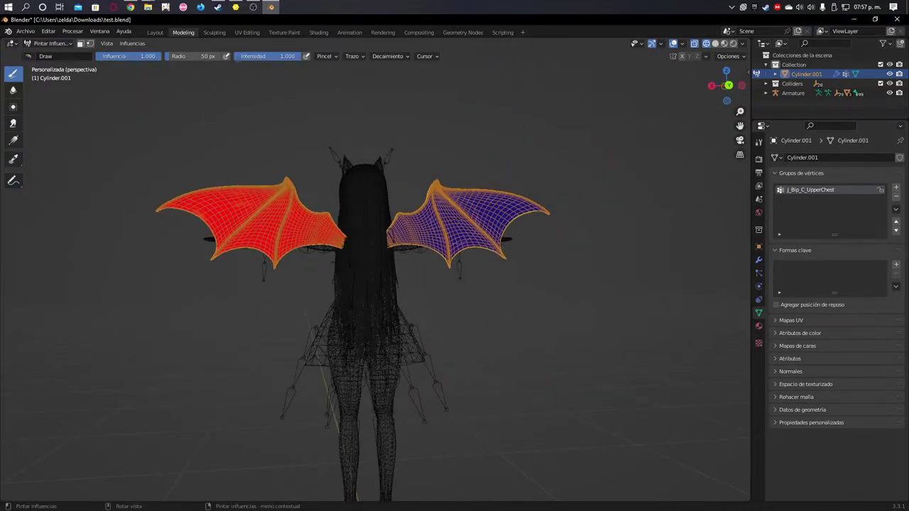
mouse_move(465, 186)
left_mouse_down()
mouse_move(426, 234)
mouse_move(382, 263)
mouse_move(462, 206)
mouse_move(511, 210)
mouse_move(483, 220)
mouse_move(460, 269)
mouse_move(416, 274)
mouse_move(507, 248)
mouse_move(528, 260)
mouse_move(548, 220)
left_mouse_up()
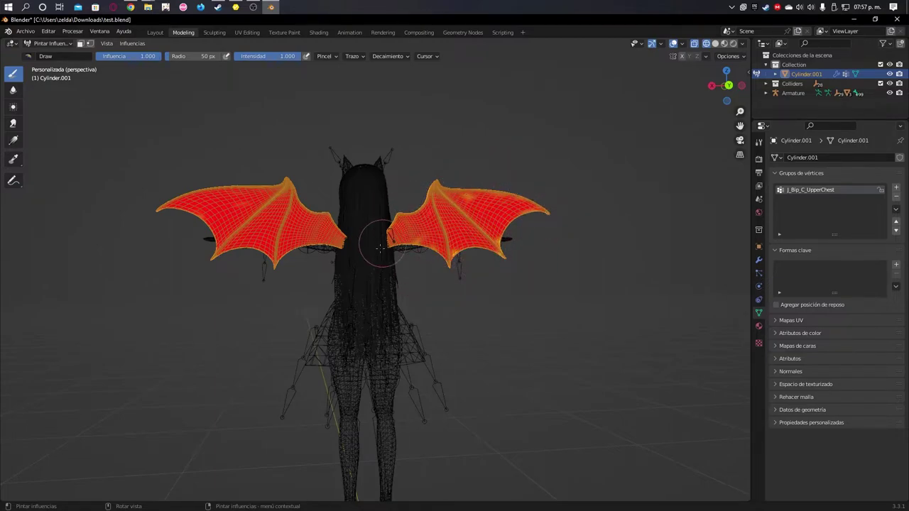
mouse_move(533, 217)
middle_mouse_down()
mouse_move(423, 206)
mouse_move(225, 241)
mouse_move(365, 242)
middle_mouse_up()
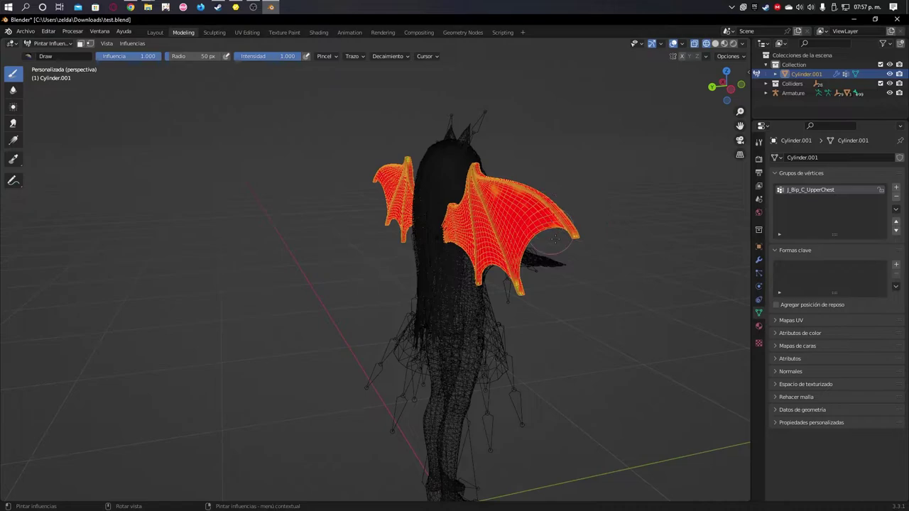
mouse_move(579, 238)
middle_mouse_down()
mouse_move(426, 305)
mouse_move(452, 286)
mouse_move(490, 312)
middle_mouse_up()
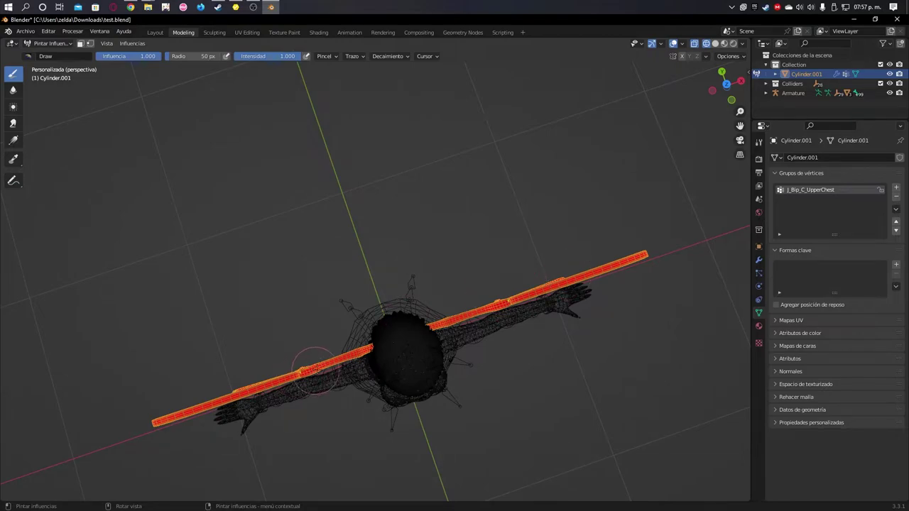
mouse_move(709, 334)
middle_mouse_down()
mouse_move(444, 337)
mouse_move(442, 197)
mouse_move(384, 249)
middle_mouse_up()
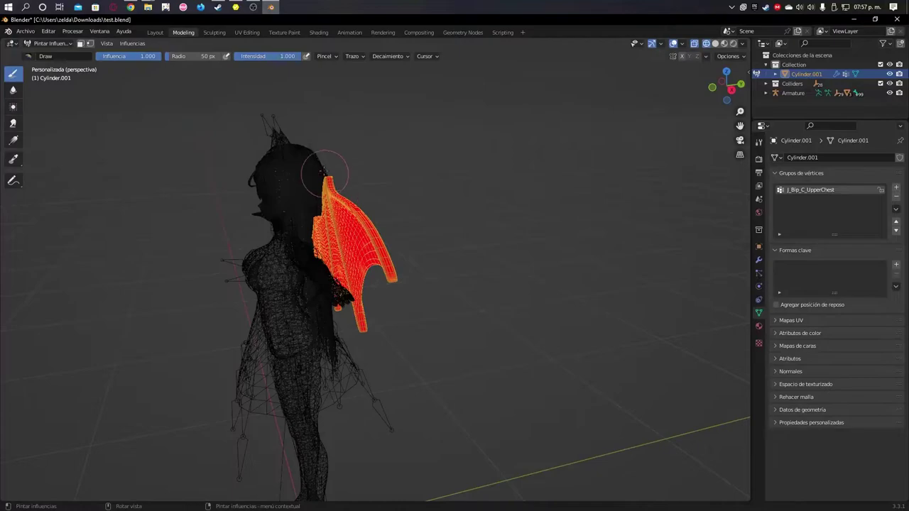
middle_click_drag(324, 173, 395, 220)
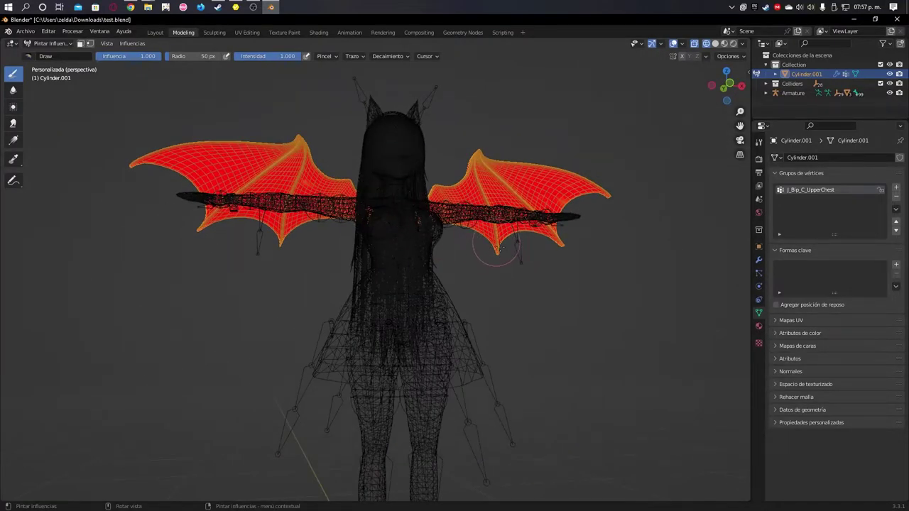
mouse_move(464, 235)
middle_mouse_down()
mouse_move(434, 217)
mouse_move(457, 199)
mouse_move(377, 213)
middle_mouse_up()
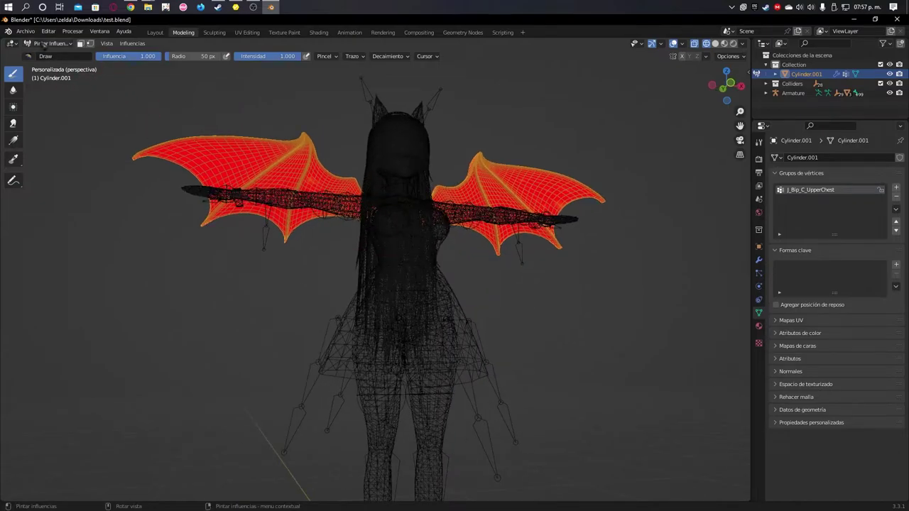
Step: Leave Weight Paint for Object Mode, select the armature, and switch it to Pose Mode
left_click(53, 43)
left_click(58, 56)
mouse_move(345, 129)
middle_mouse_down()
mouse_move(321, 158)
mouse_move(423, 106)
mouse_move(437, 121)
middle_mouse_up()
left_click(424, 107)
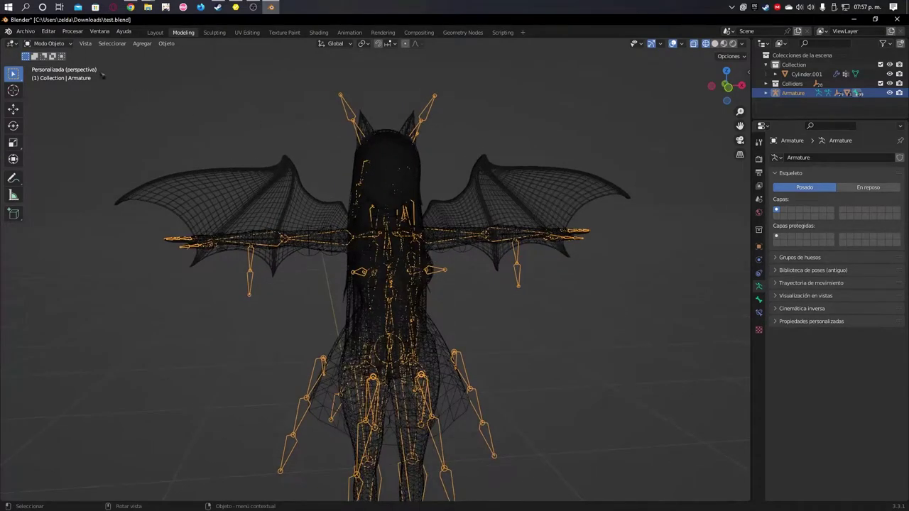
left_click(49, 43)
left_click(51, 75)
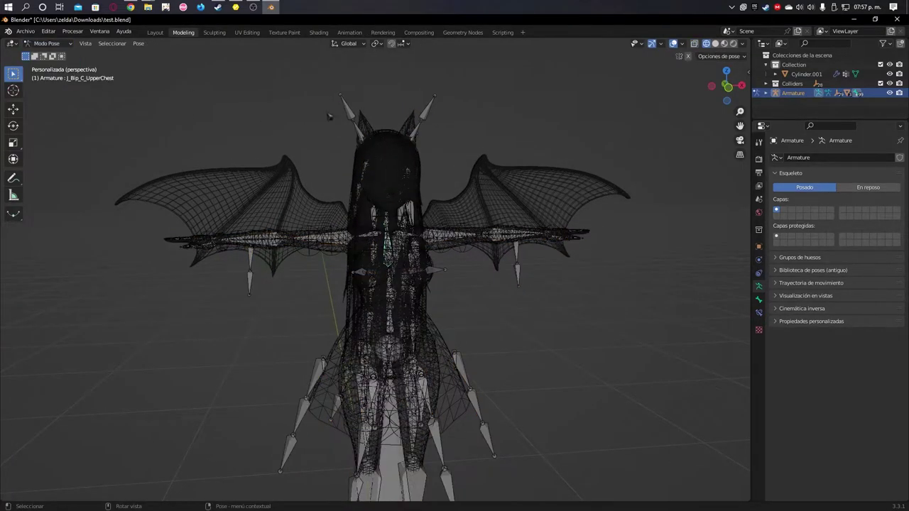
Step: Cancel a test rotation of the upper chest bone and switch to Material Preview shading
scroll(386, 276, "up", 3)
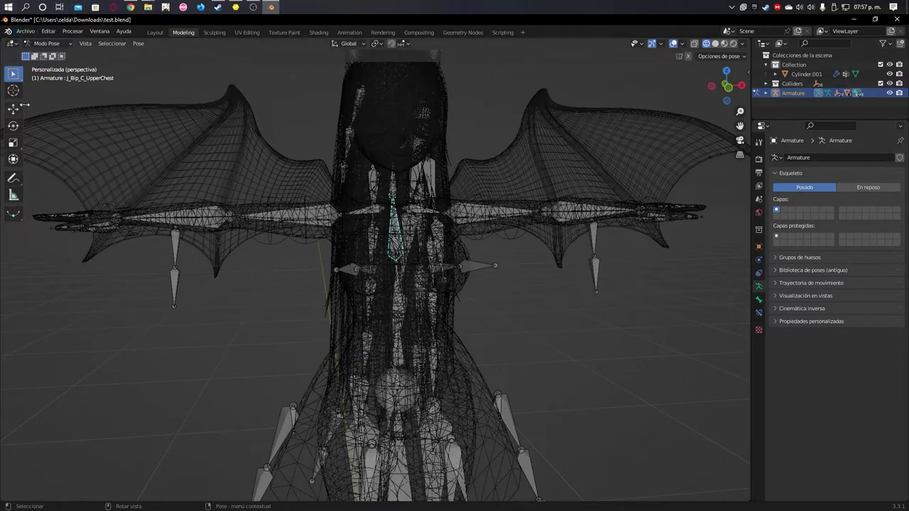
key("r")
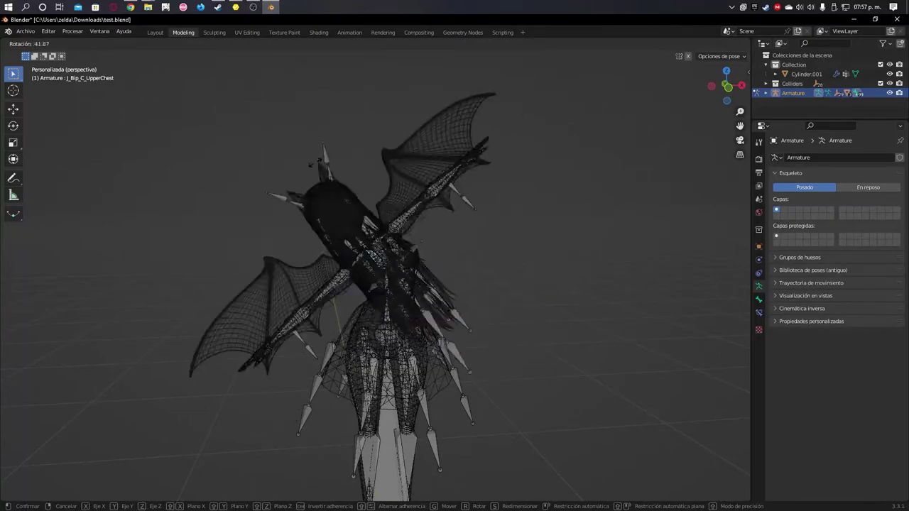
key("Escape")
scroll(383, 161, "up", 2)
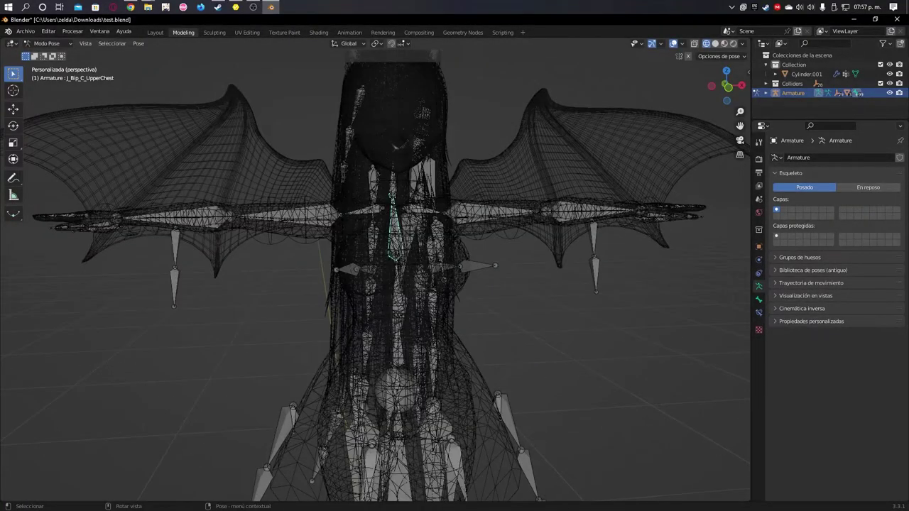
left_click(734, 43)
Step: Freely rotate the upper chest bone to test the wings, confirm, then orbit to a front view
scroll(383, 170, "down", 2)
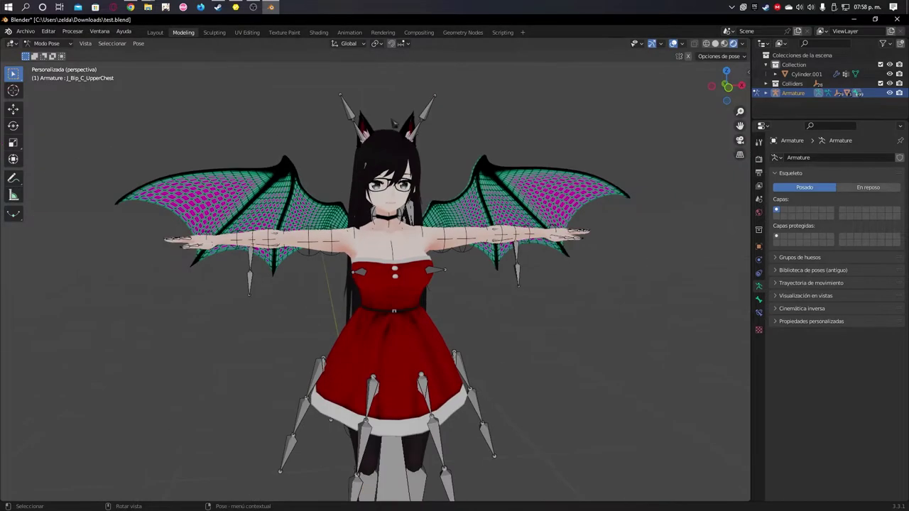
middle_click_drag(375, 181, 384, 162, "shift")
key("r")
key("r")
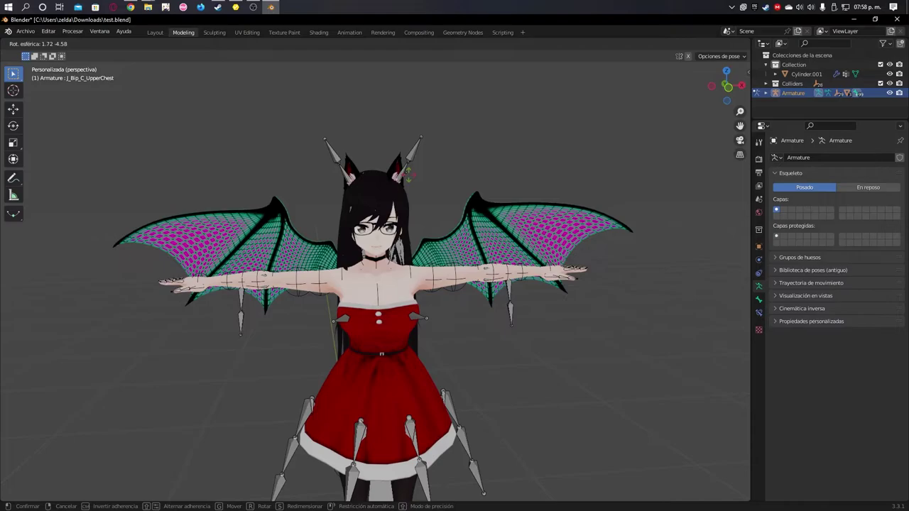
key("Return")
mouse_move(454, 285)
middle_mouse_down()
mouse_move(468, 284)
mouse_move(446, 228)
mouse_move(465, 234)
middle_mouse_up()
scroll(465, 234, "down", 2)
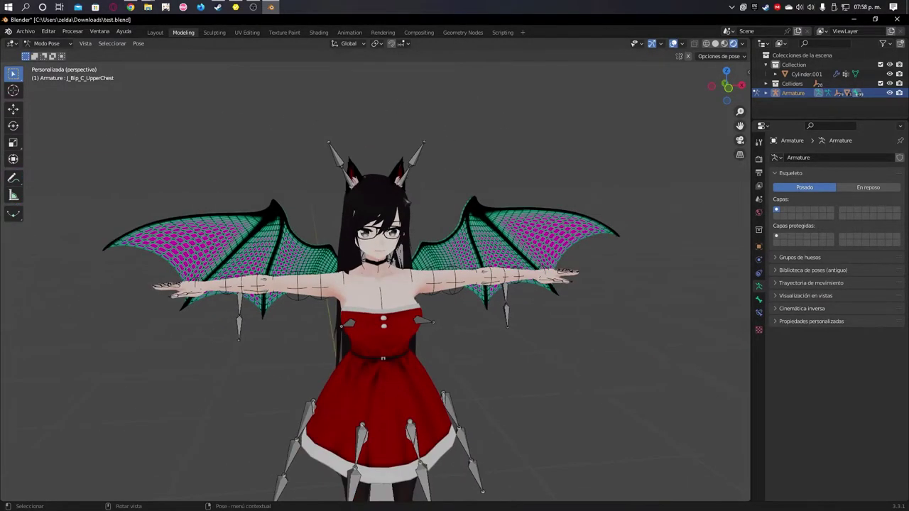
middle_click_drag(408, 202, 442, 172)
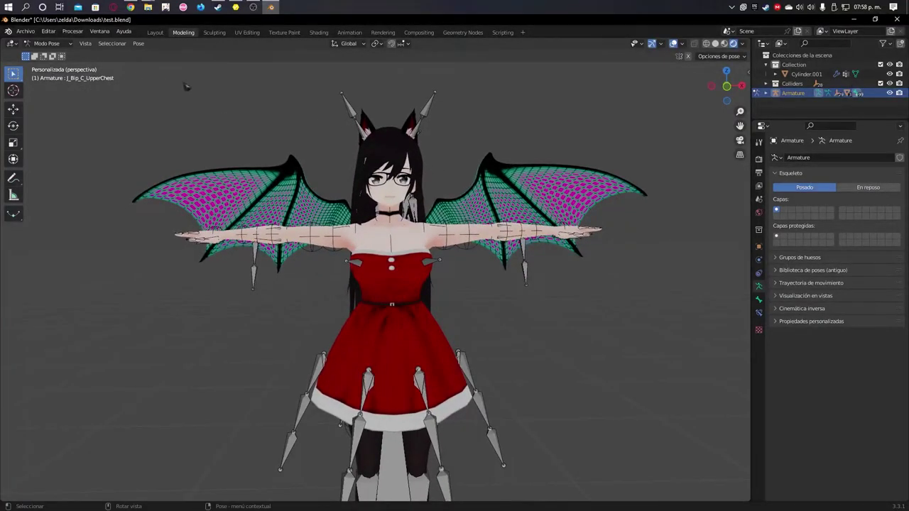
Step: Set up a VRM export to the OBJETOS folder with the file name TutorialAgregarObjeto.vrm
left_click(26, 32)
mouse_move(38, 168)
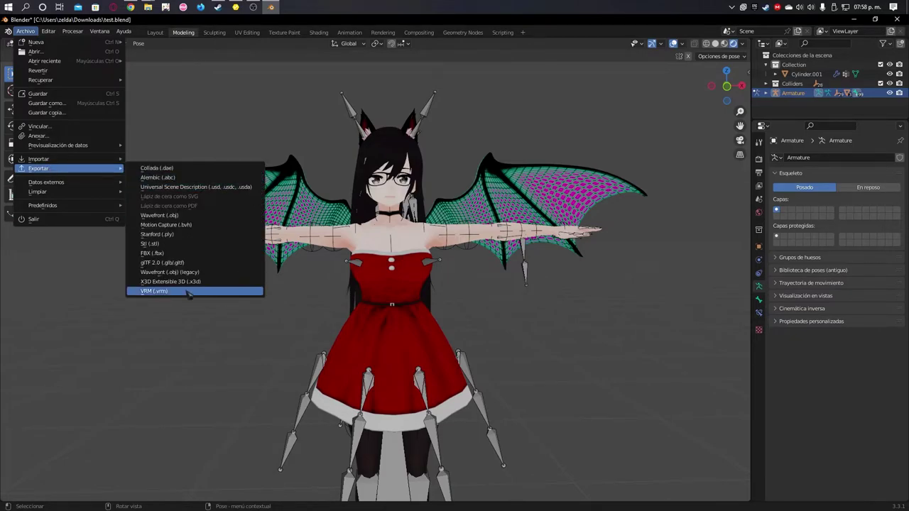
left_click(192, 292)
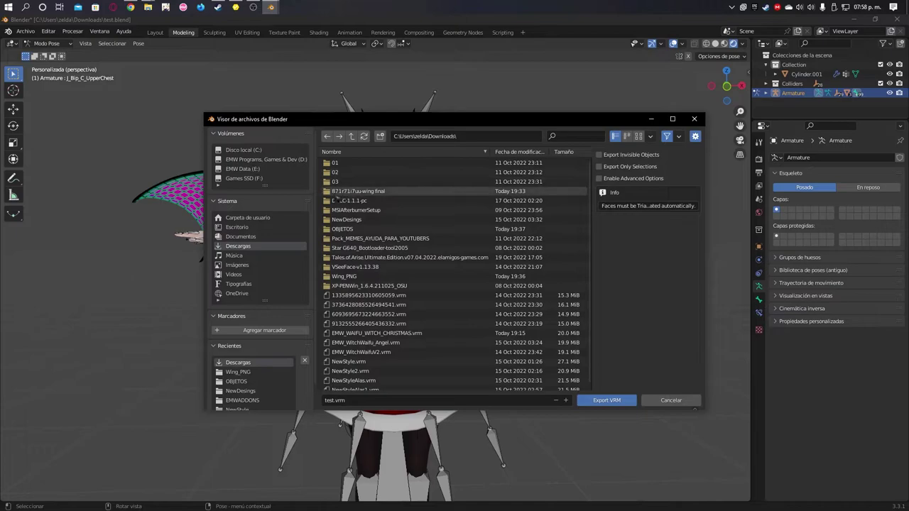
left_click(348, 229)
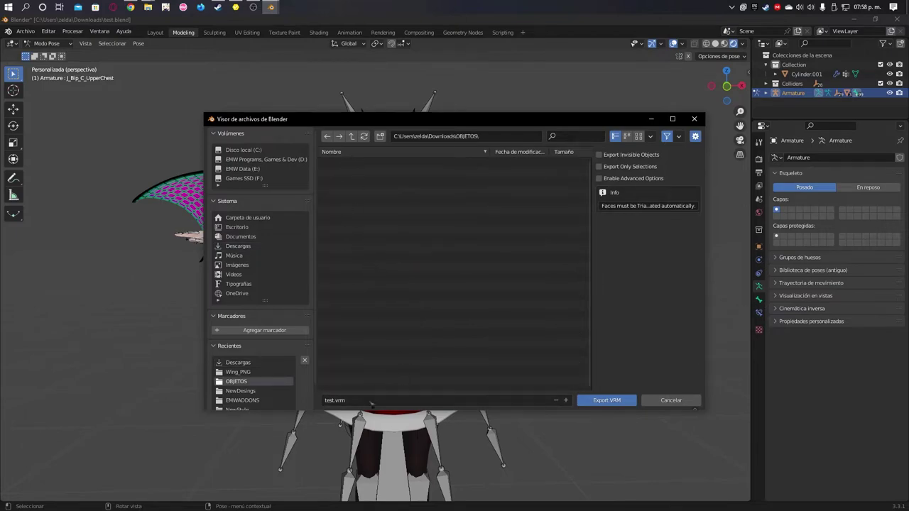
left_click(336, 400)
Step: Write the VRM file to disk, then launch VMagicMirror by searching 'v' in the Start menu
left_click(601, 402)
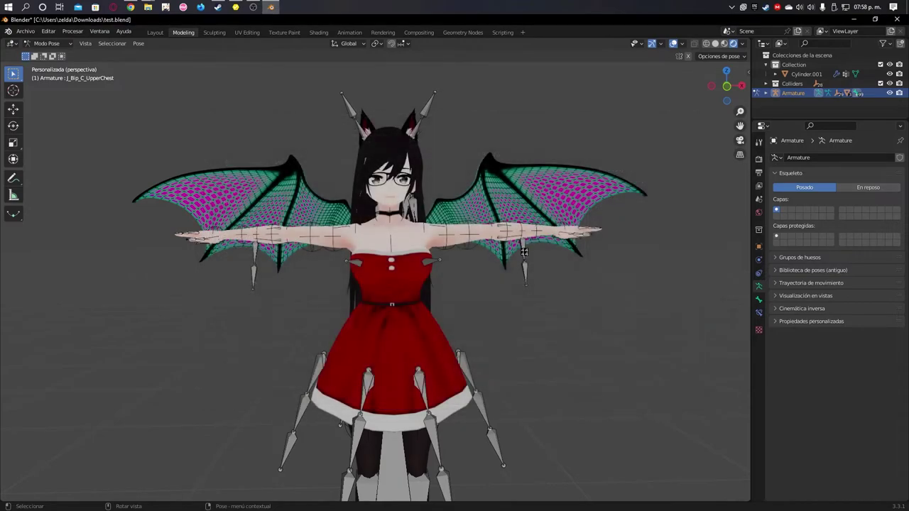
key("super")
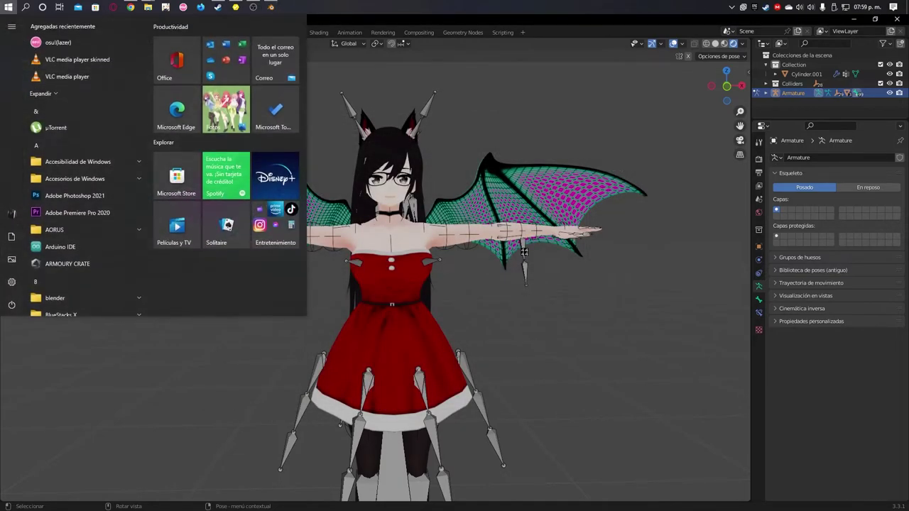
type("ve")
key("BackSpace")
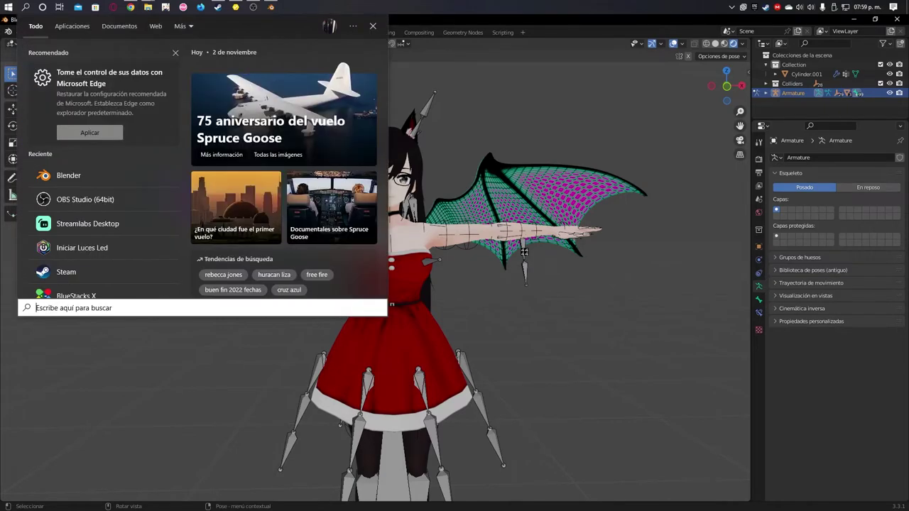
type("v")
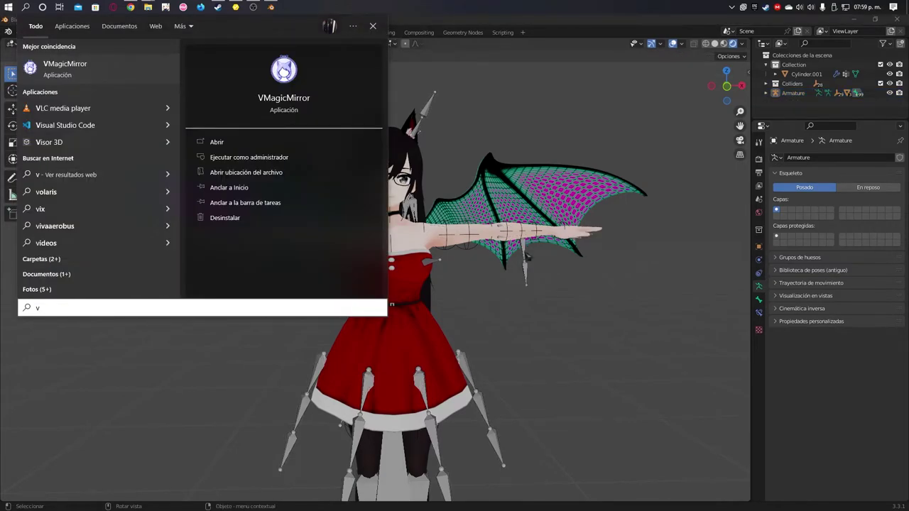
key("Return")
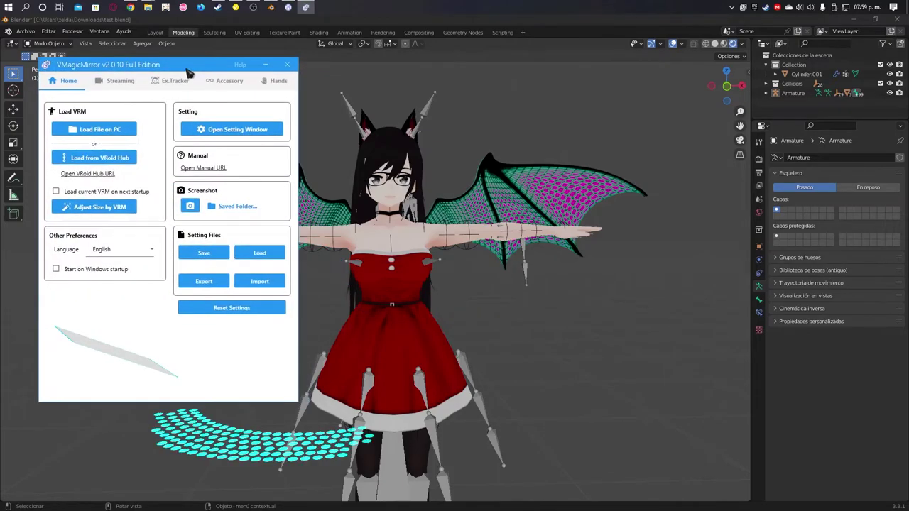
Step: Toggle the Transparent Window option in Streaming settings and move the avatar window right
left_click(115, 78)
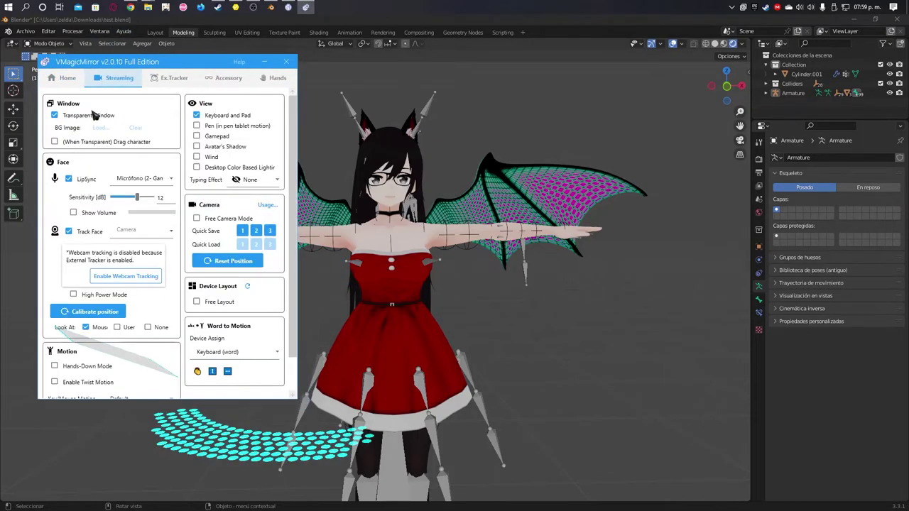
left_click(71, 116)
left_click_drag(313, 76, 389, 67)
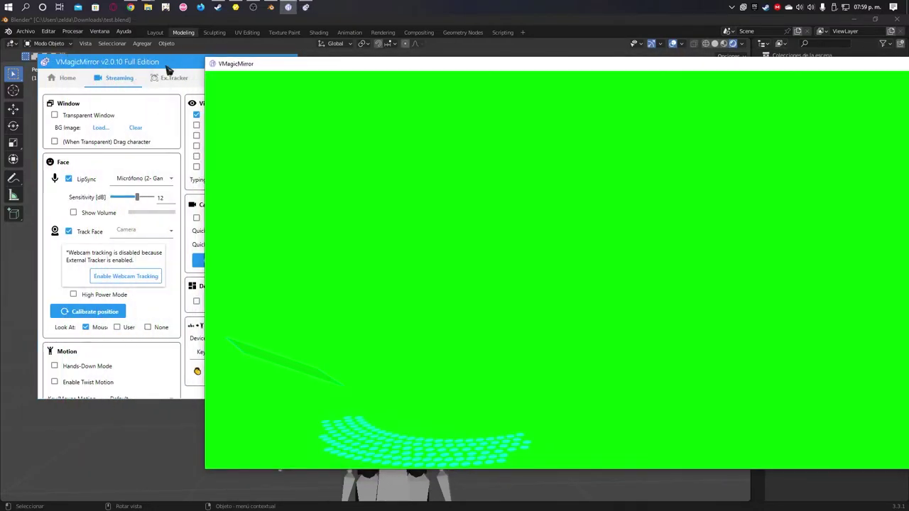
left_click(167, 69)
left_click(71, 116)
Step: Load the exported winged avatar .vrm file from the OBJETOS folder
left_click(67, 78)
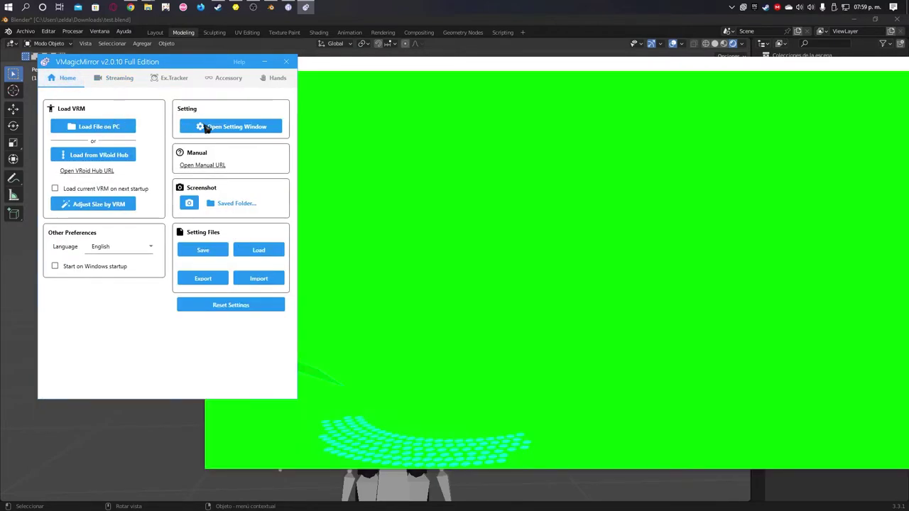
left_click(93, 126)
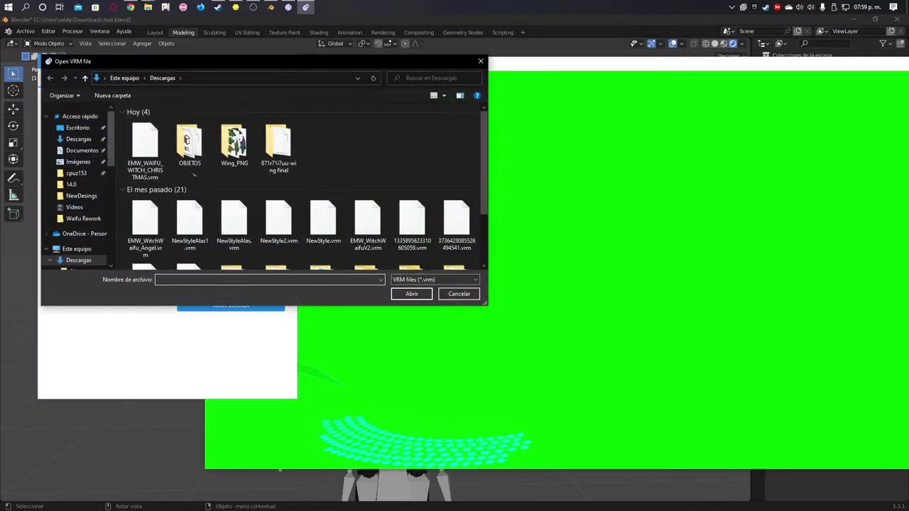
double_click(189, 142)
double_click(151, 124)
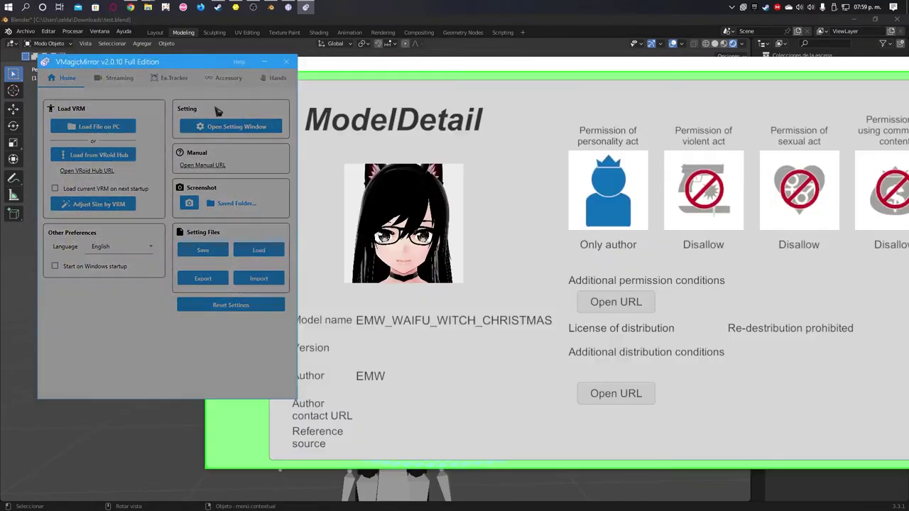
left_click(169, 260)
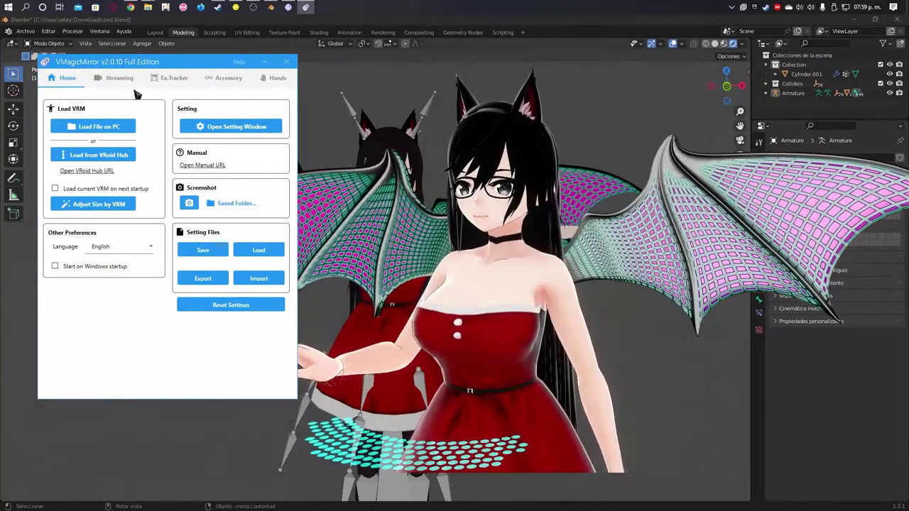
Step: Turn off Transparent Window for a green background and open the External Tracker settings
left_click(119, 77)
left_click(74, 116)
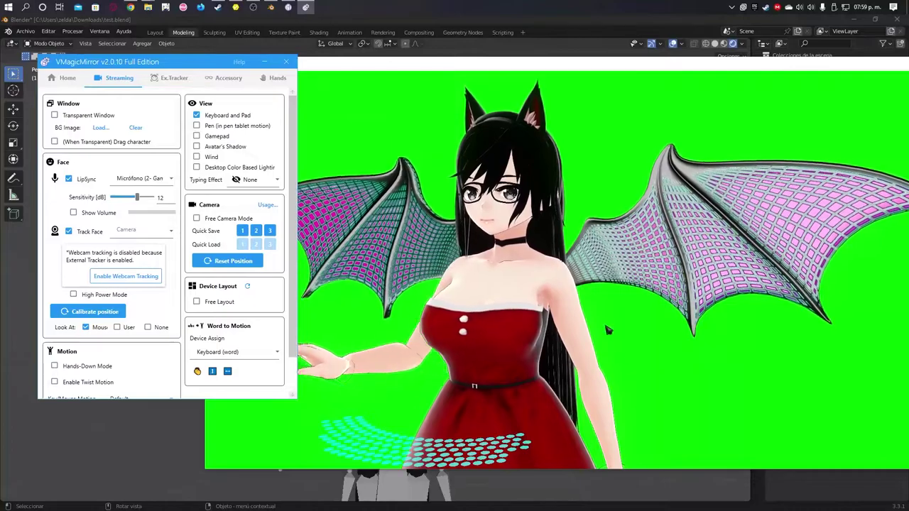
left_click(568, 297)
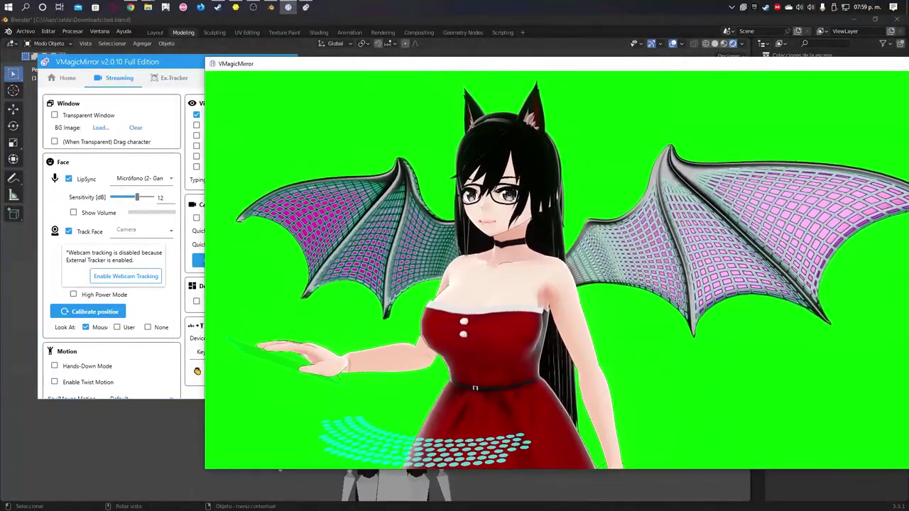
left_click(162, 69)
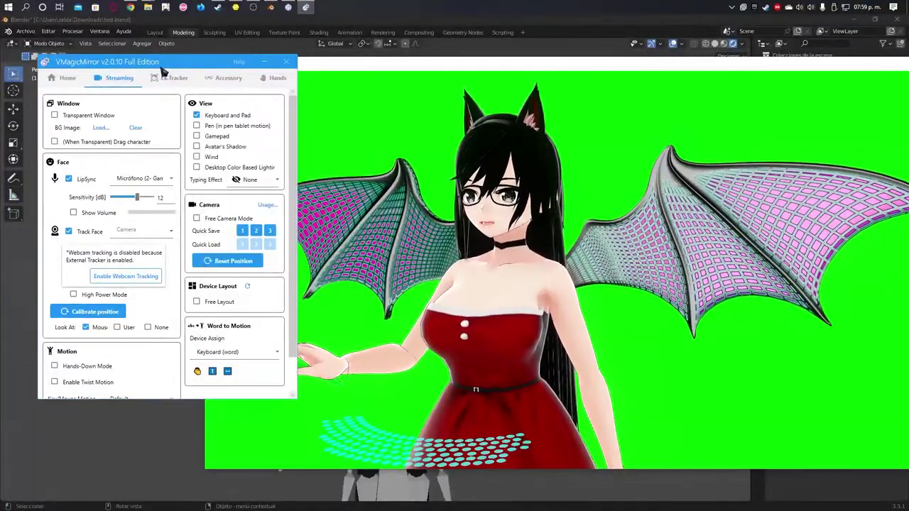
left_click(82, 80)
left_click(118, 78)
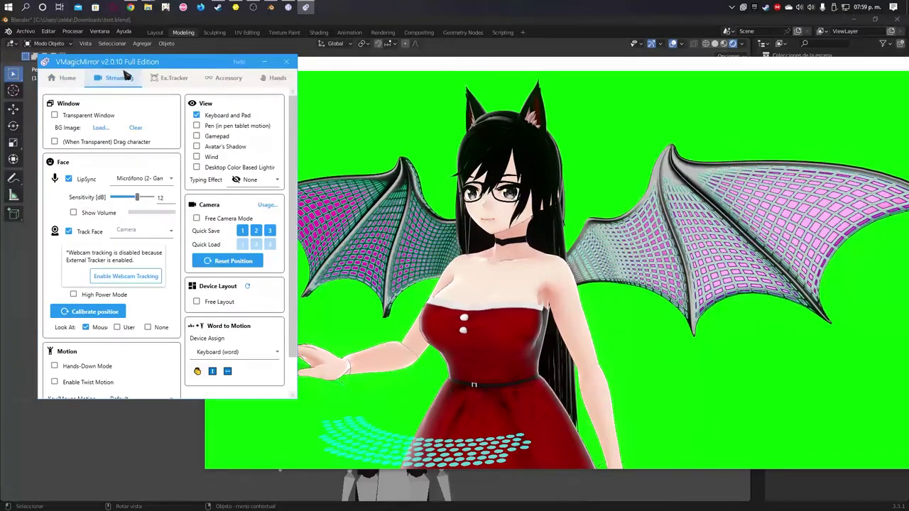
left_click(83, 81)
left_click(118, 78)
left_click(167, 78)
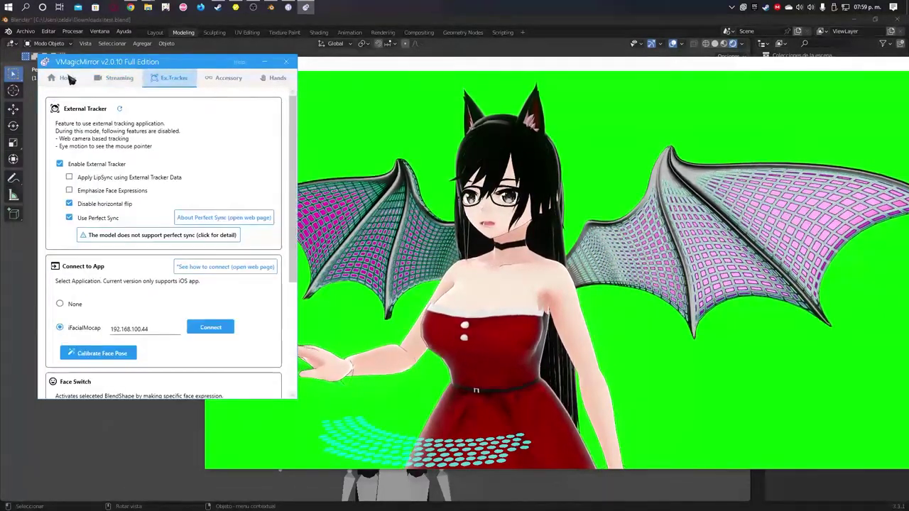
left_click(117, 78)
left_click(155, 79)
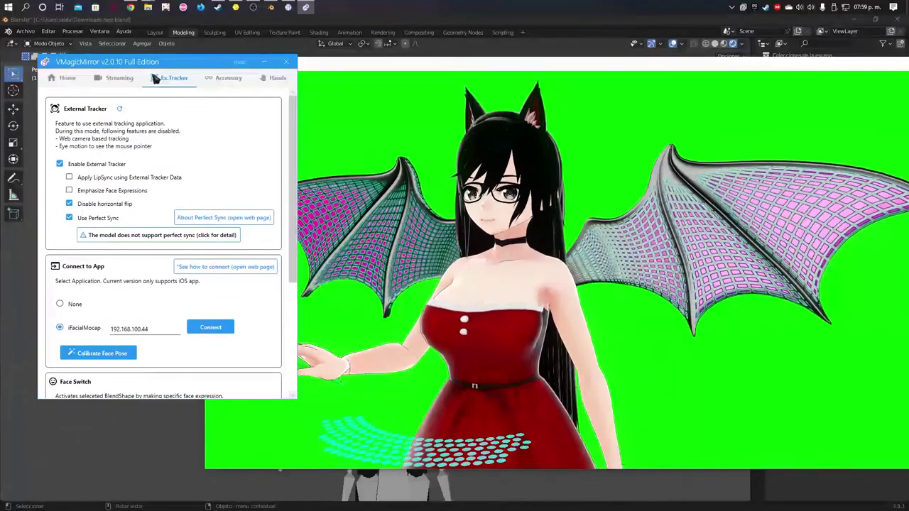
Step: Bring the VMagicMirror avatar window to the front to watch the tracked avatar move
left_click(487, 291)
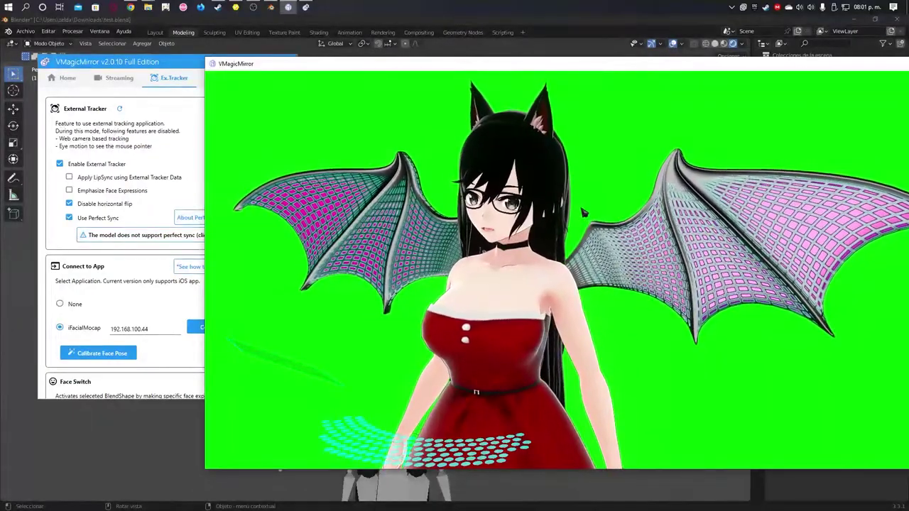
Step: Maximize the avatar window so the winged avatar fills the screen on green
double_click(566, 64)
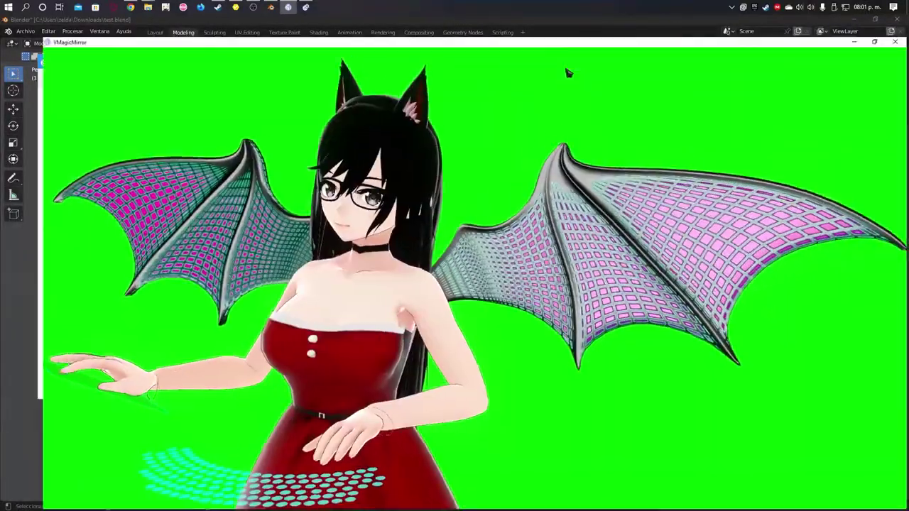